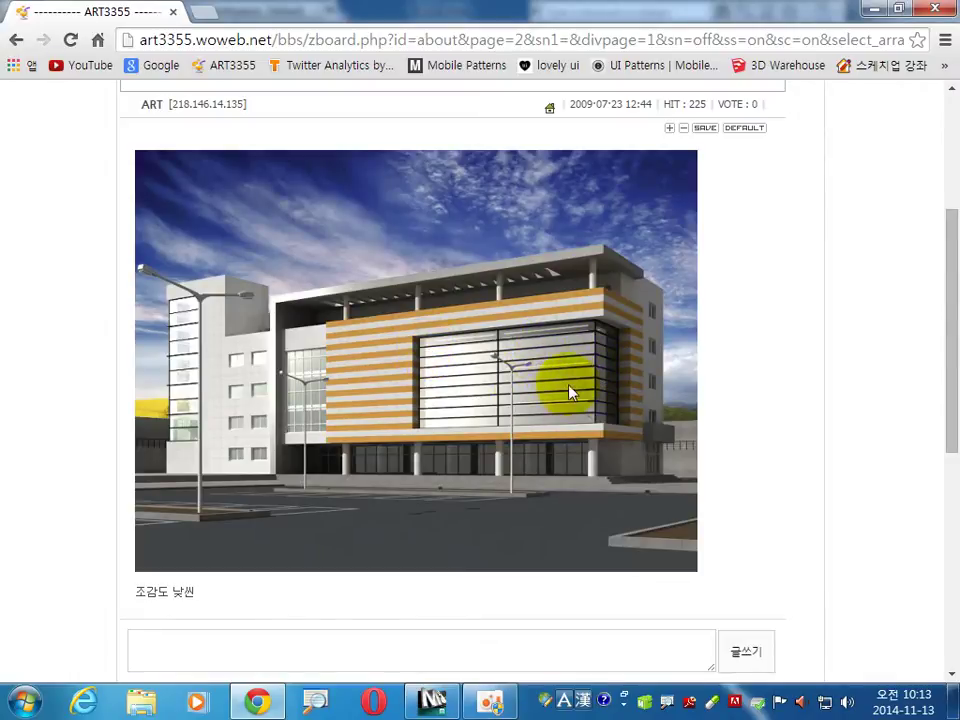
# Step: Switch from the reference rendering in Chrome to the 3ds Max building scene
pyautogui.click(432, 700)
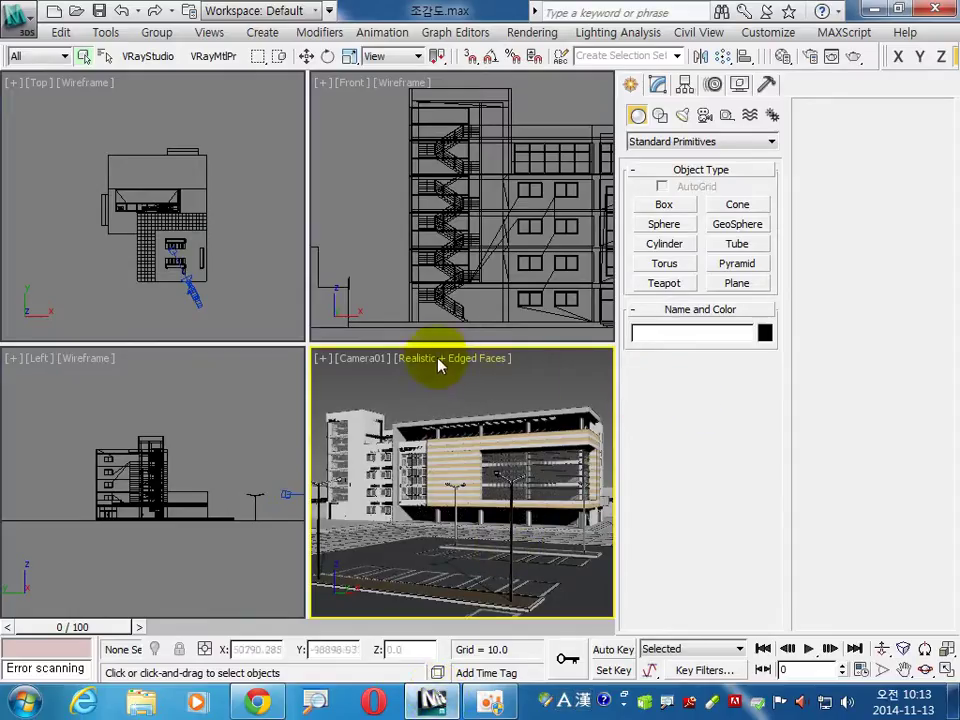
# Step: Place a Standard Target Direct light, Direct001, in the Top view aimed at the building
pyautogui.click(270, 264)
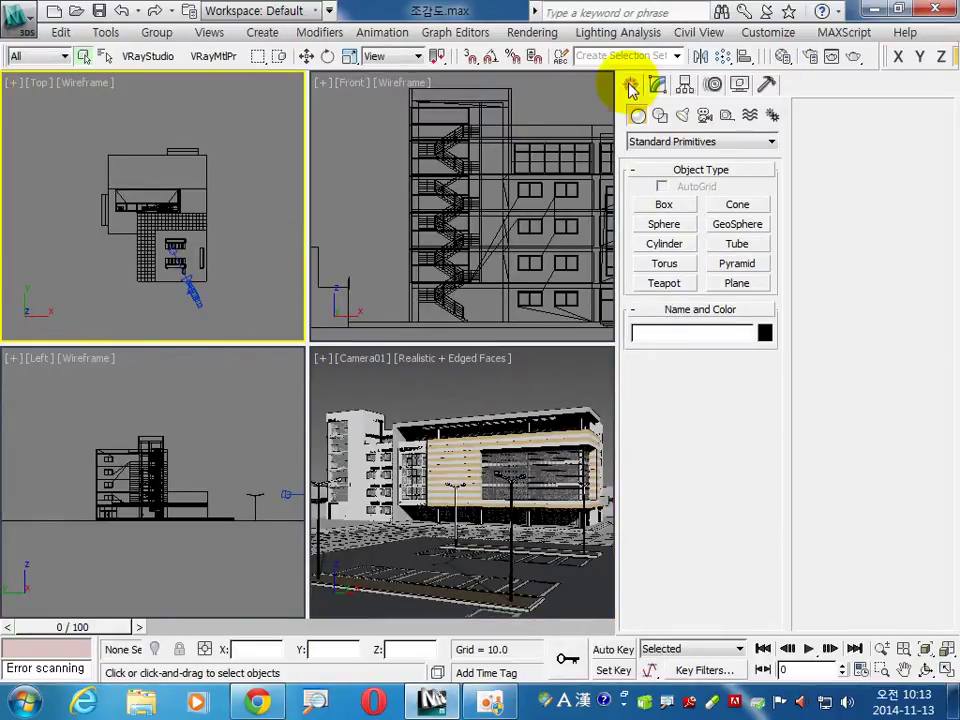
pyautogui.click(682, 115)
pyautogui.click(682, 142)
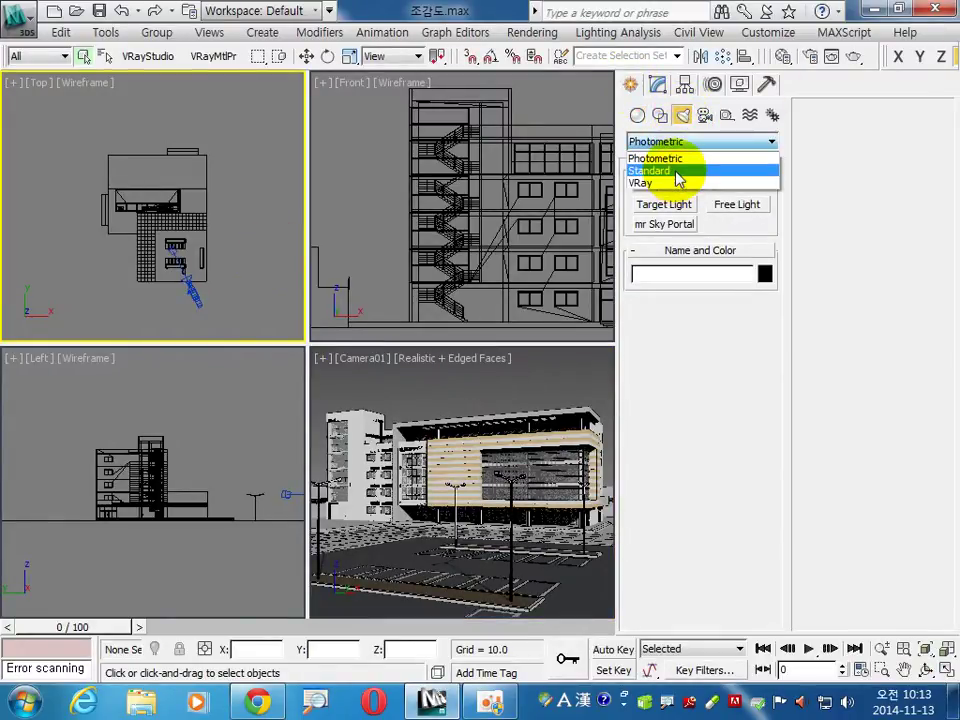
pyautogui.click(678, 172)
pyautogui.click(688, 225)
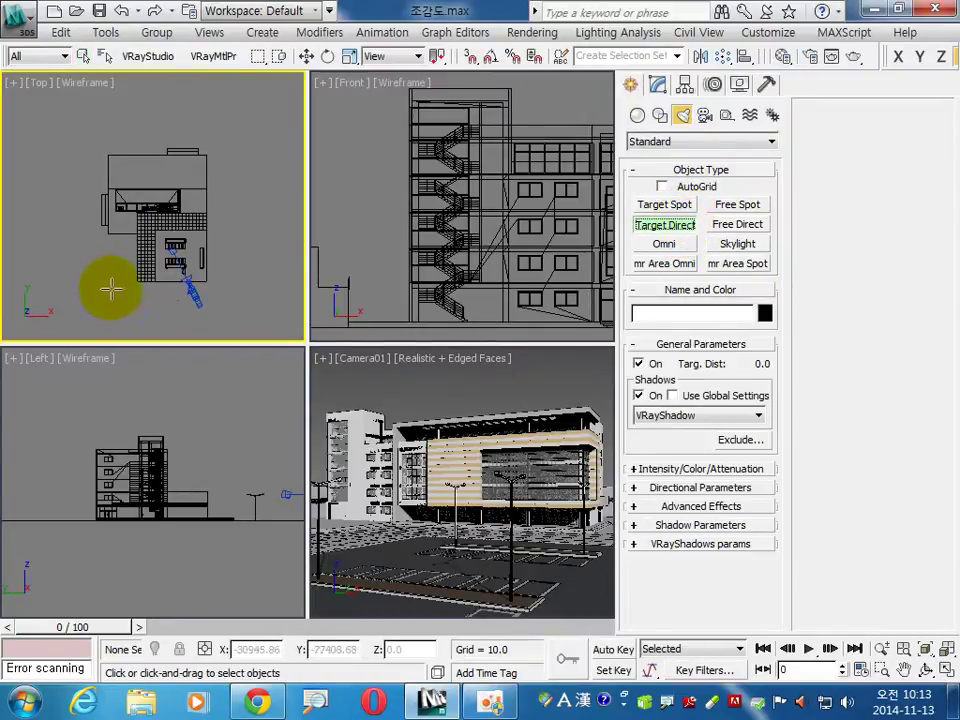
pyautogui.moveTo(115, 287); pyautogui.dragTo(150, 208)
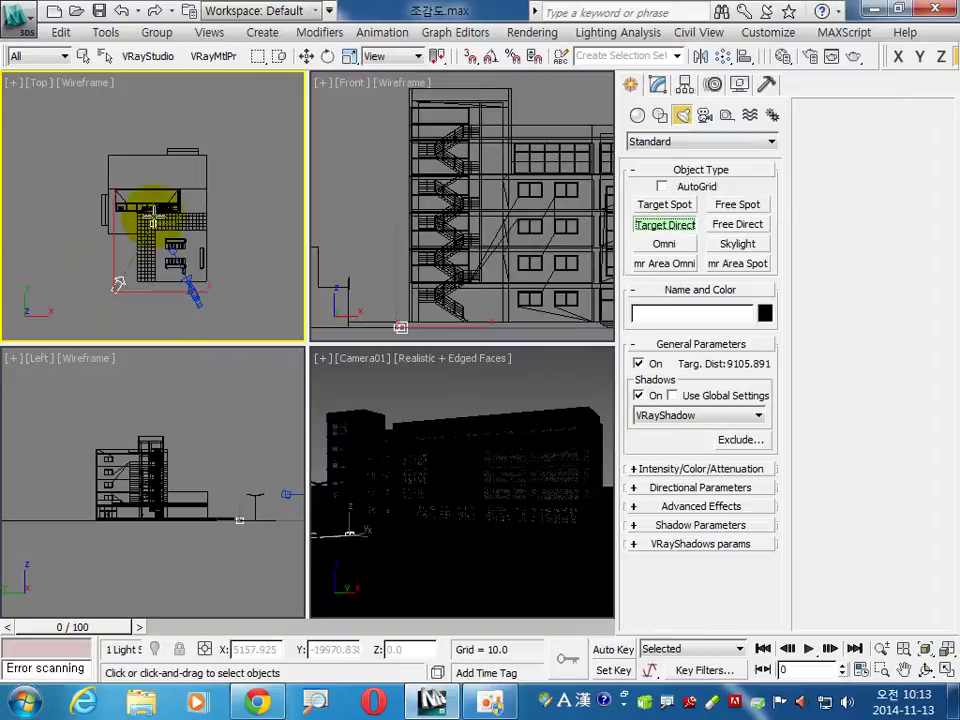
pyautogui.click(306, 56)
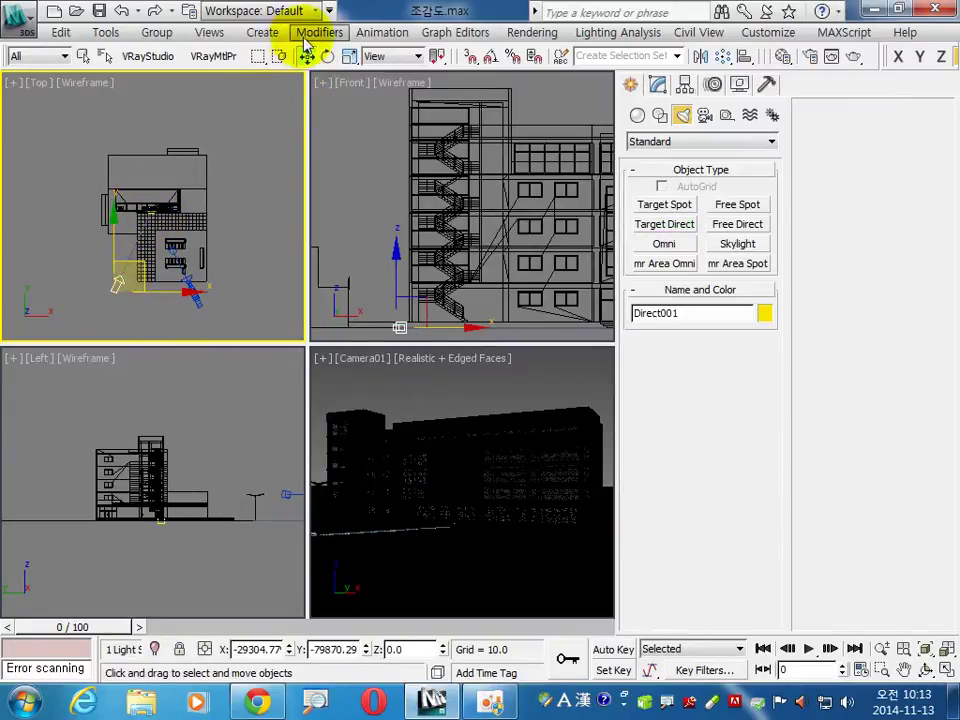
pyautogui.rightClick(306, 56)
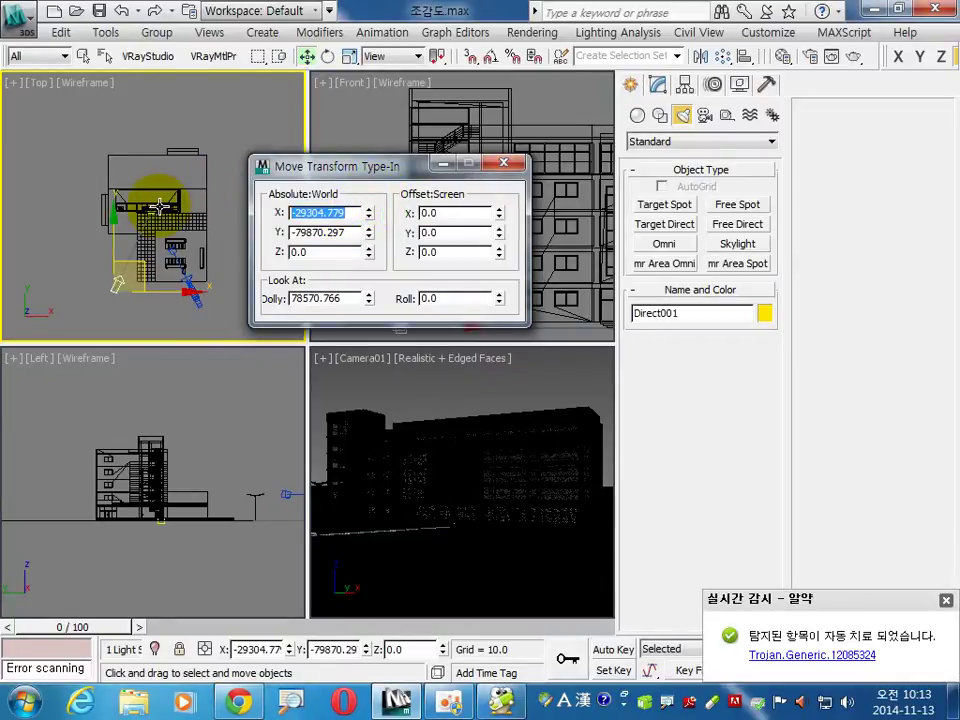
# Step: Position Direct001 at X -50000, Y -80000, Z 80000 via Move Transform Type-In
pyautogui.write('-50000')
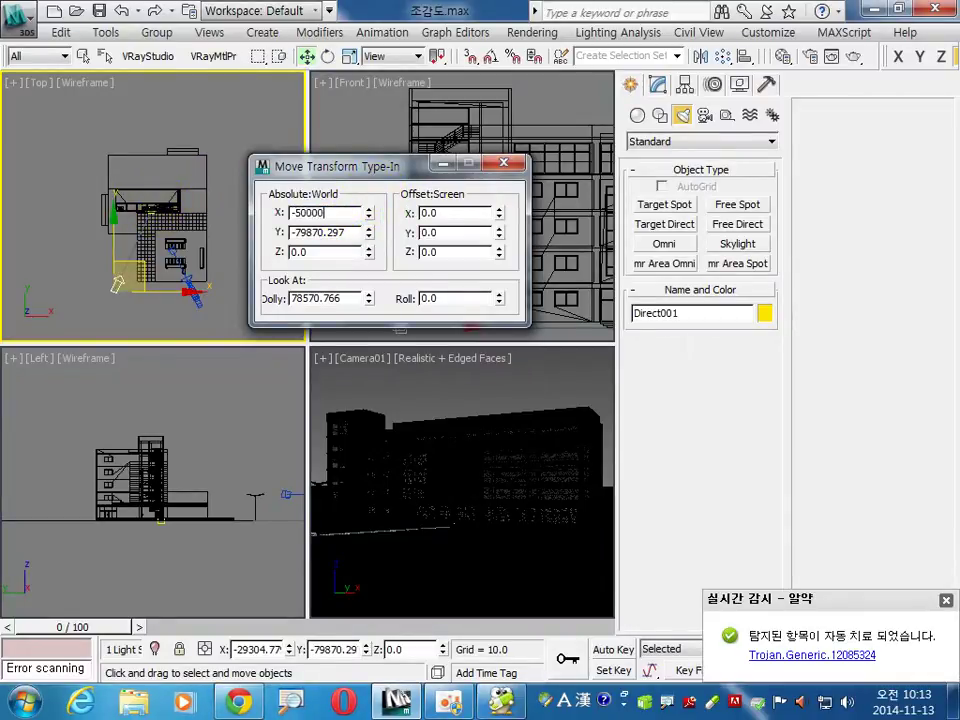
pyautogui.press('Tab')
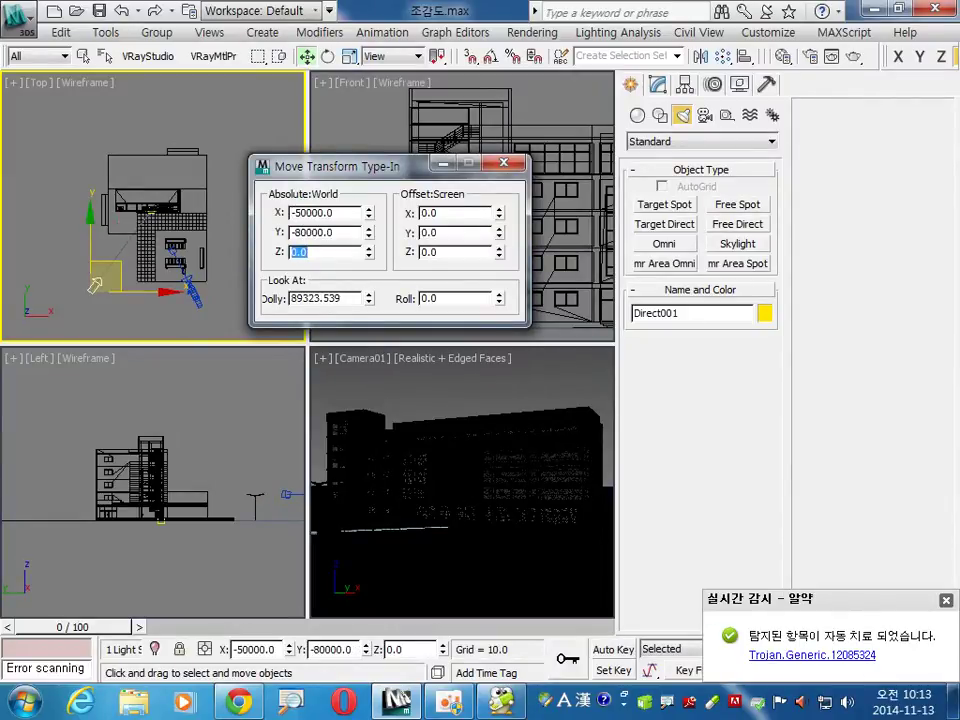
pyautogui.write('80000')
pyautogui.press('Return')
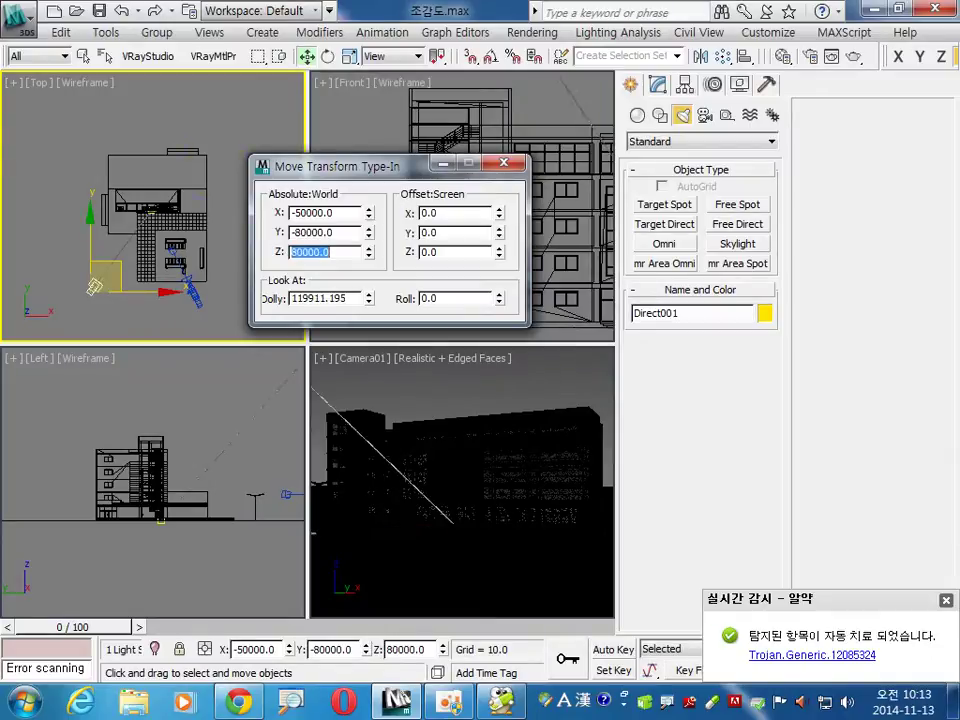
pyautogui.click(504, 163)
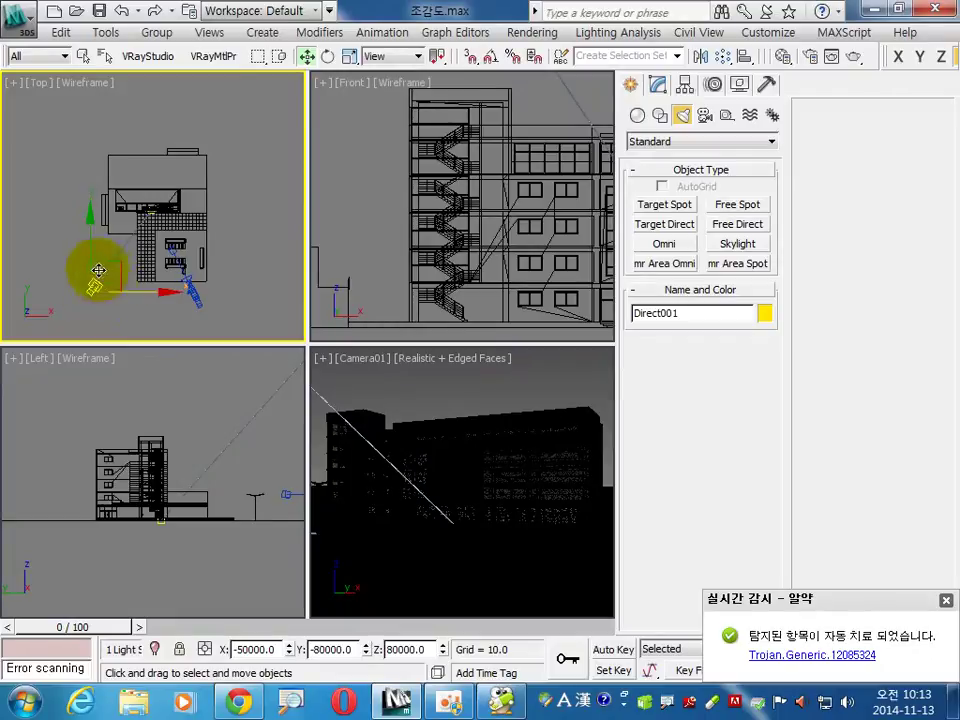
# Step: Move the light's target to the world origin (0, 0, 0), then reselect Direct001
pyautogui.rightClick(164, 287)
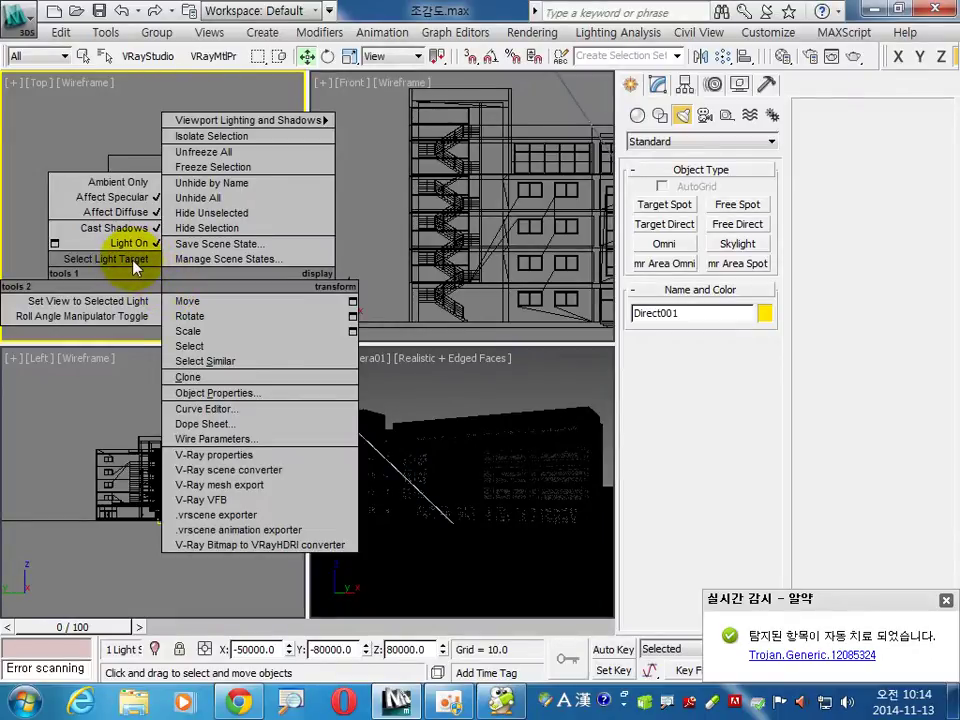
pyautogui.click(100, 259)
pyautogui.click(229, 208)
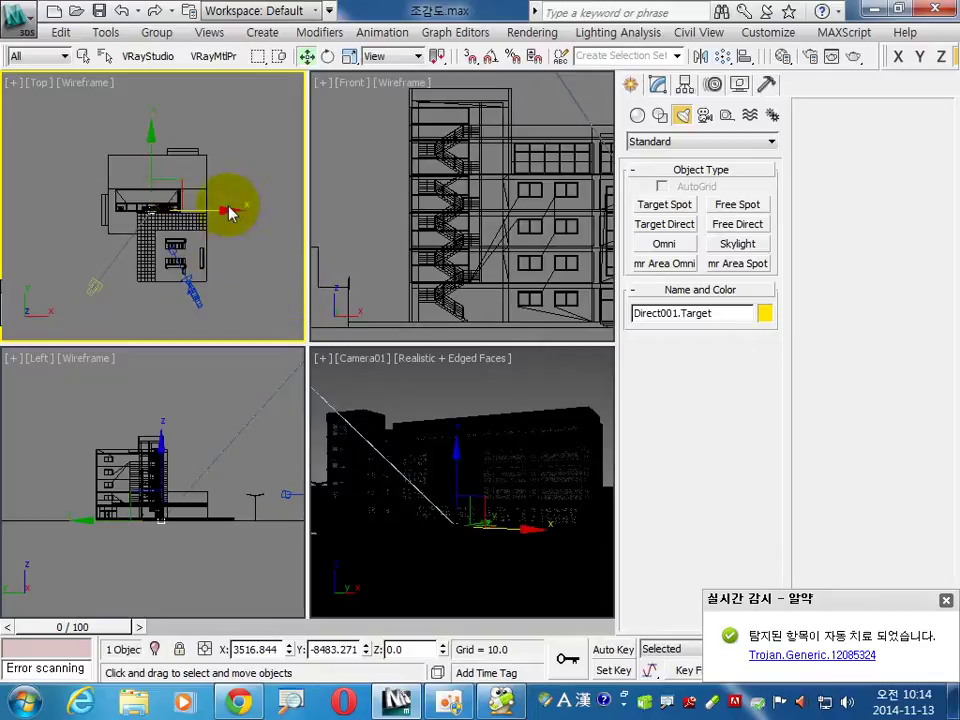
pyautogui.rightClick(311, 57)
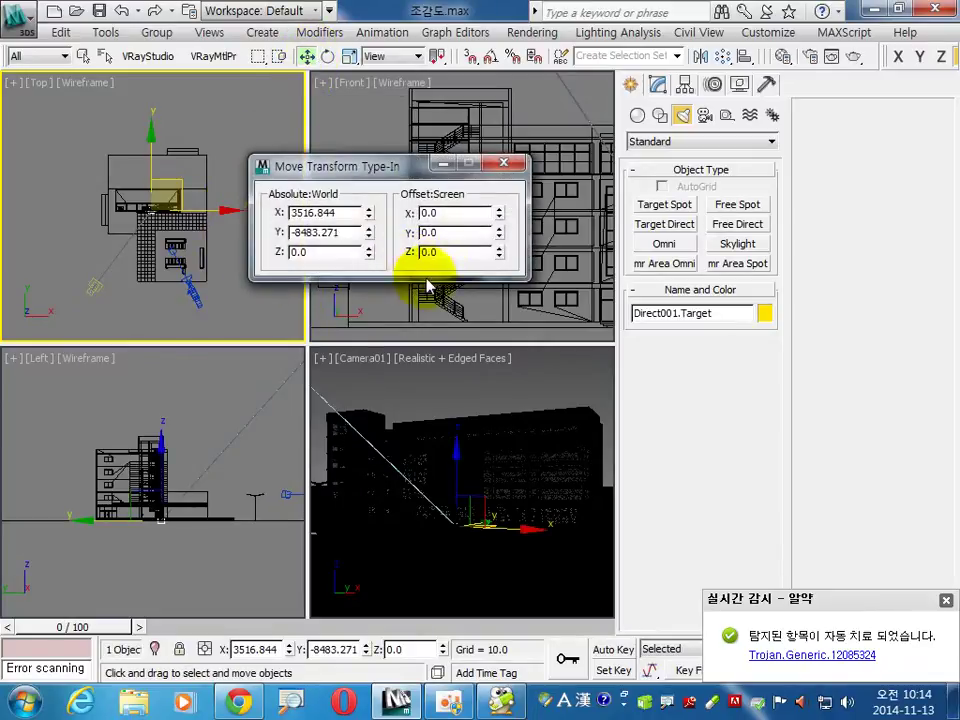
pyautogui.rightClick(368, 215)
pyautogui.rightClick(368, 232)
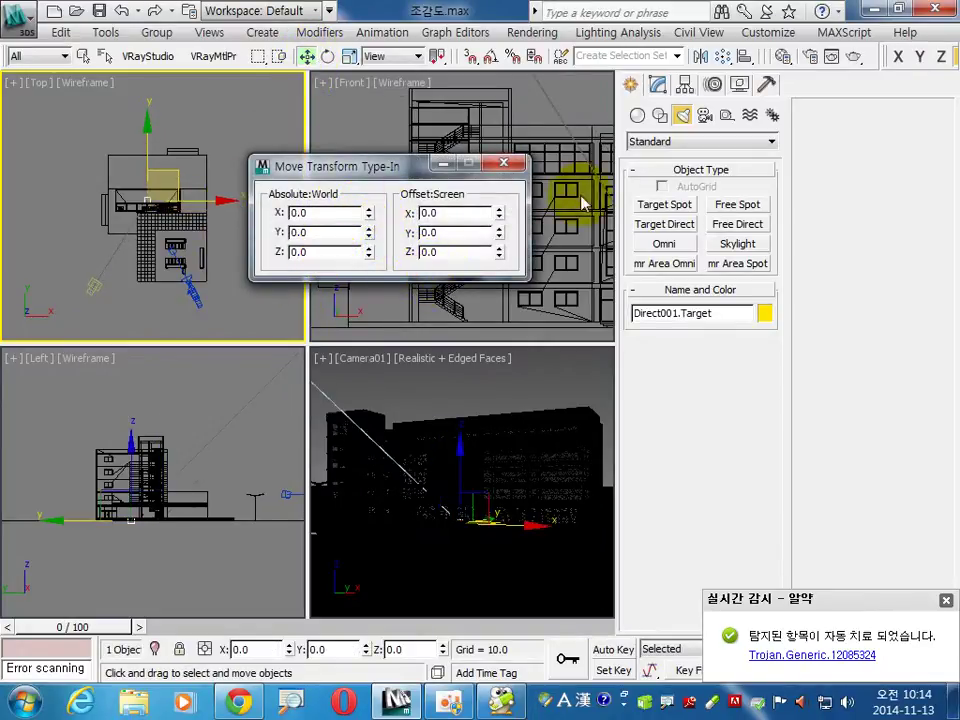
pyautogui.click(503, 164)
pyautogui.click(94, 286)
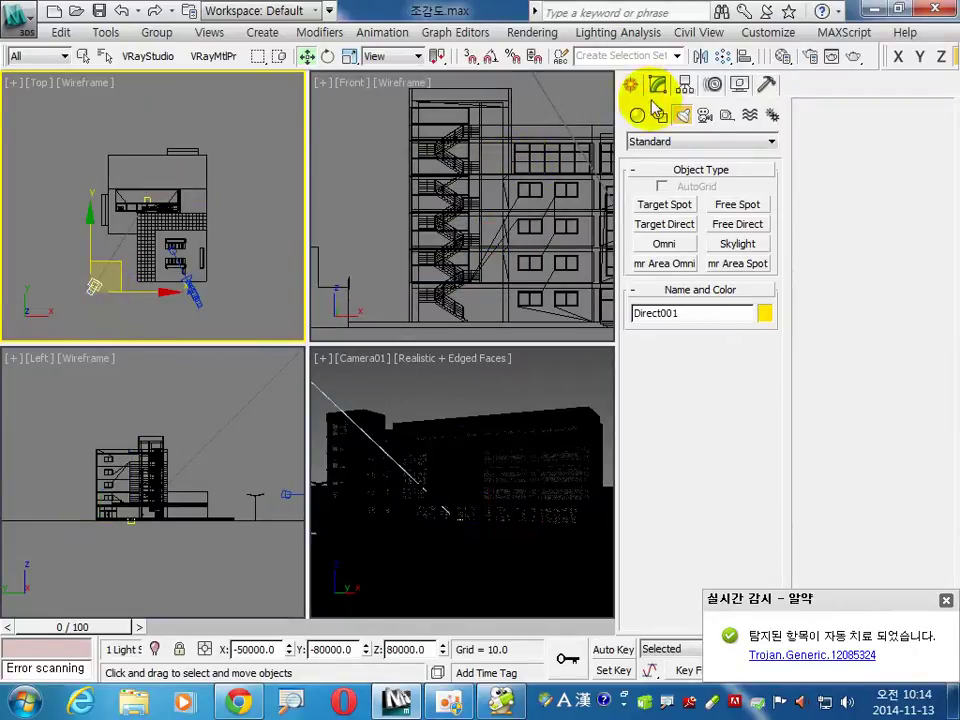
# Step: Set Direct001's Hotspot/Beam to 80000, giving a falloff of 80002
pyautogui.click(657, 84)
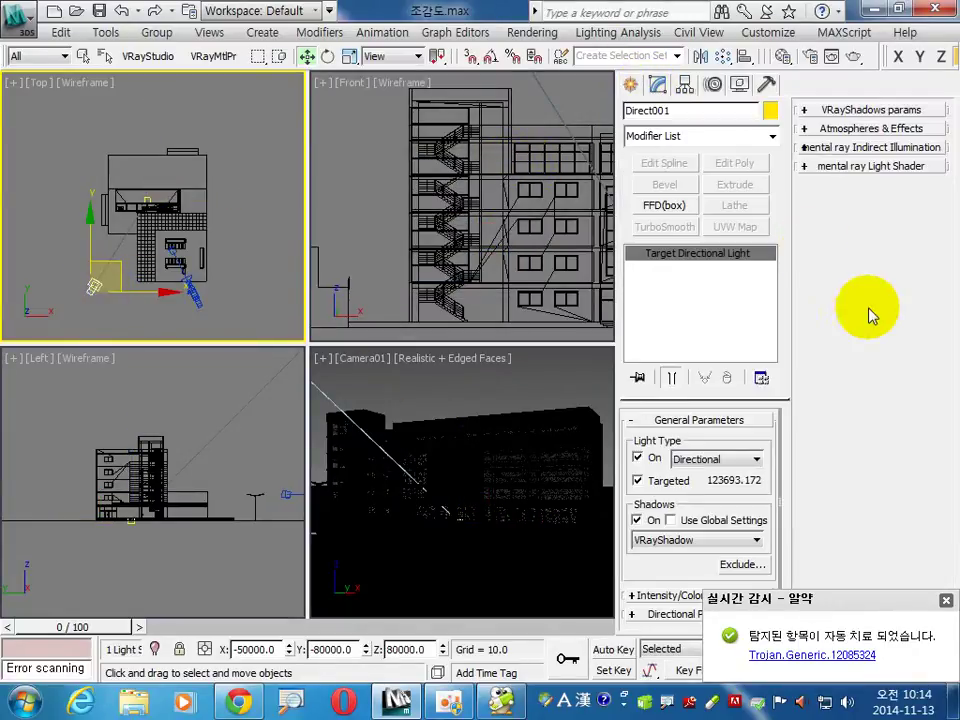
pyautogui.click(946, 604)
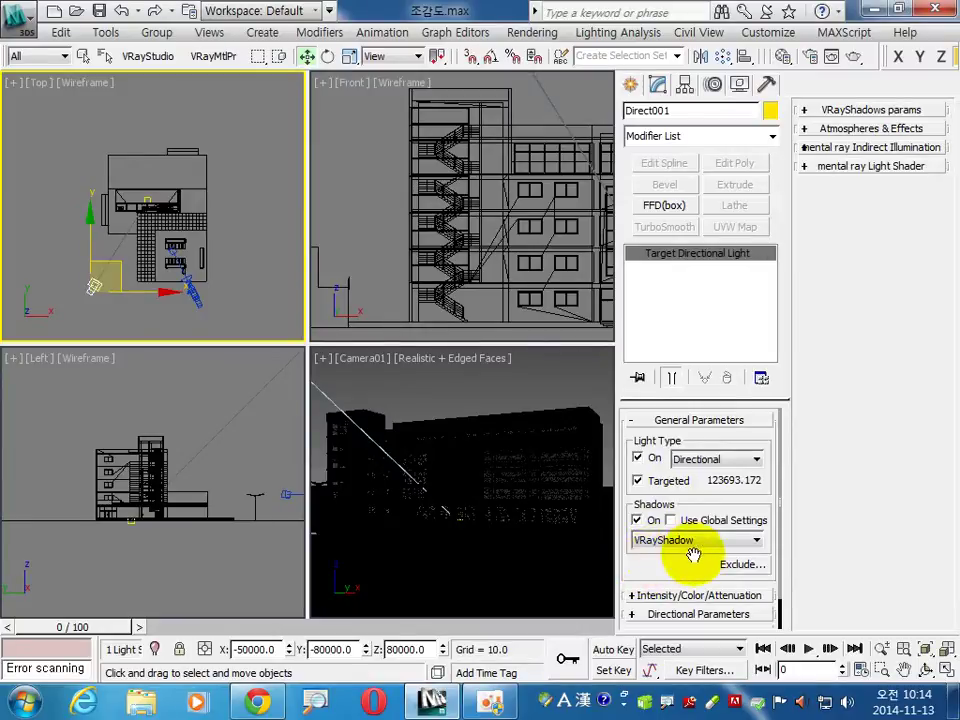
pyautogui.click(699, 595)
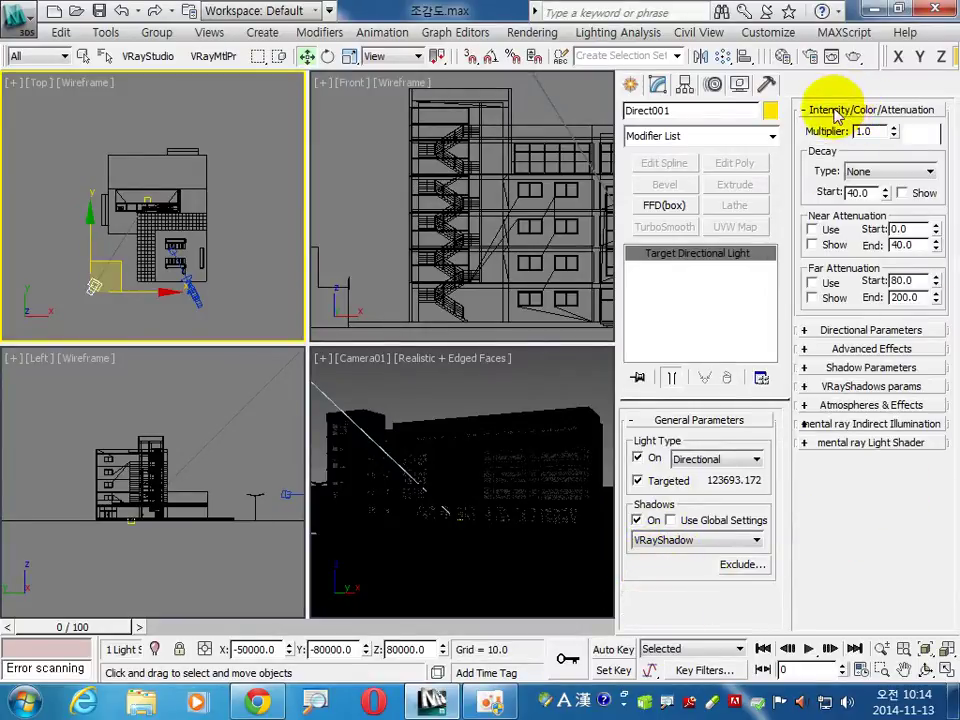
pyautogui.click(845, 331)
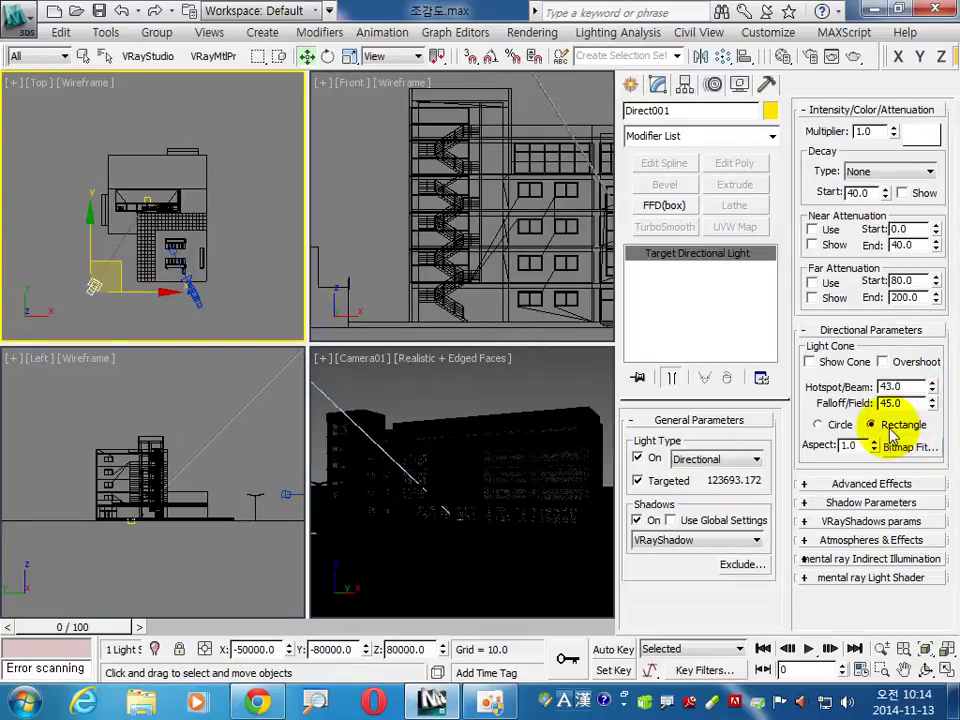
pyautogui.doubleClick(909, 389)
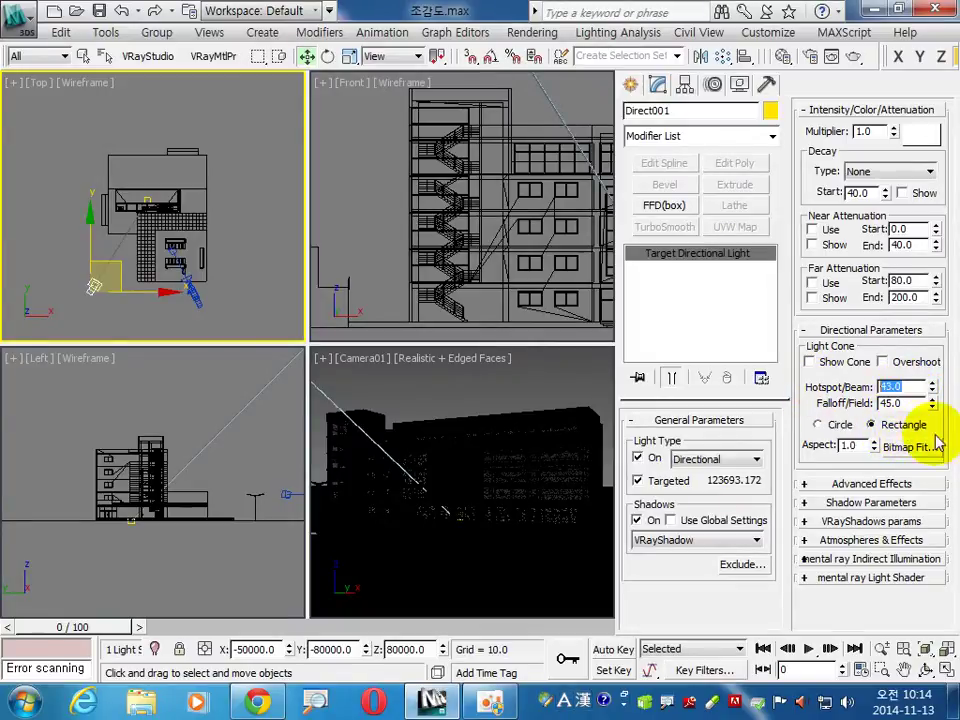
pyautogui.write('80')
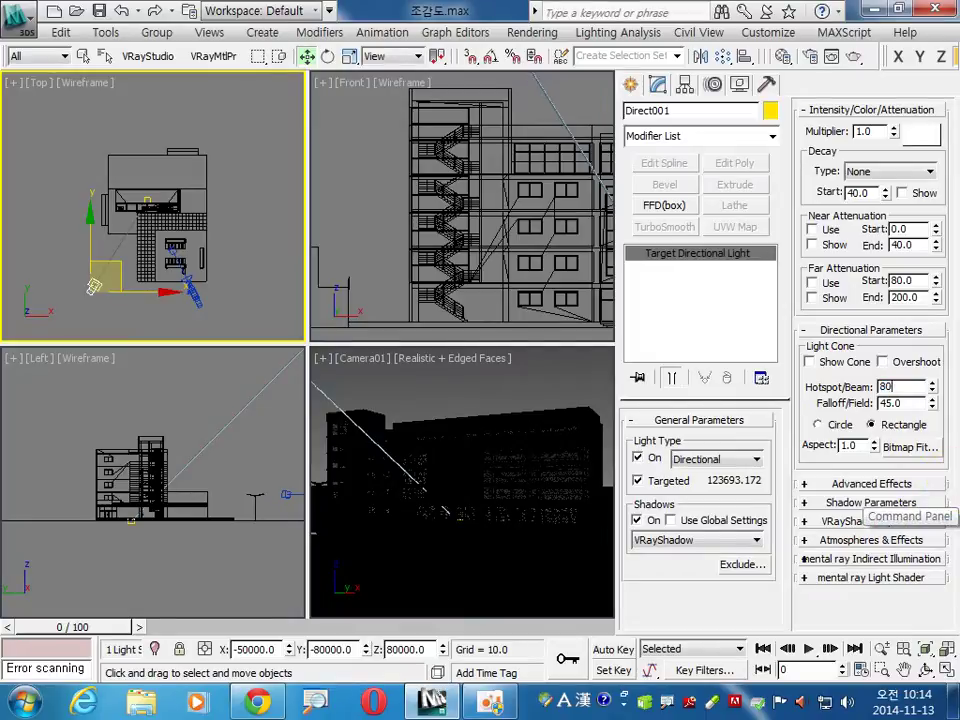
pyautogui.write('00')
pyautogui.press('Return')
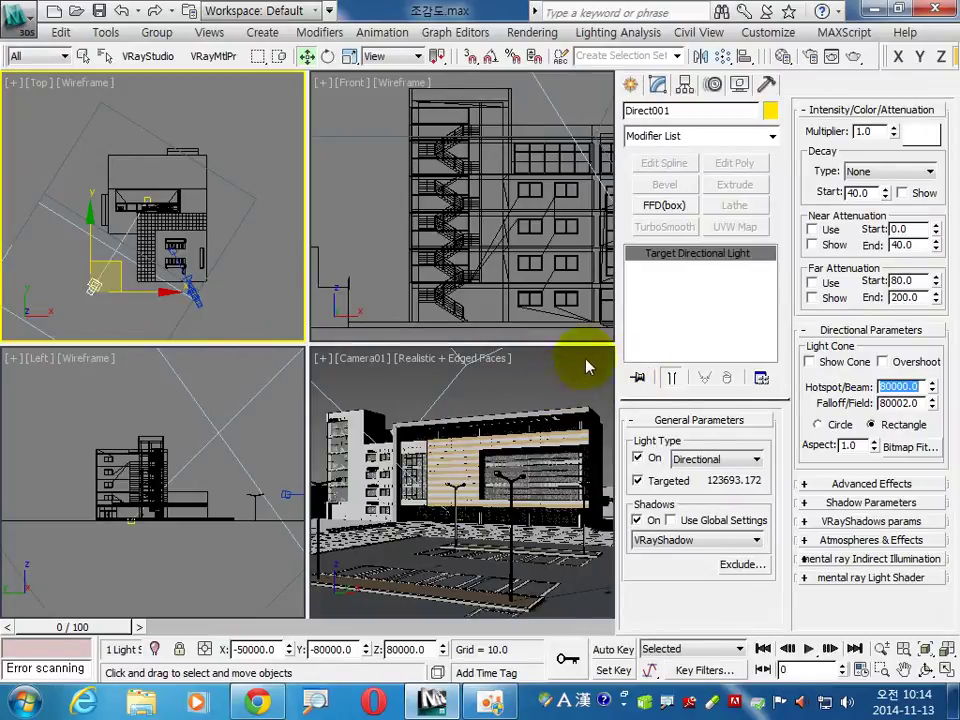
# Step: Set Direct001's multiplier to 0.5 and its colour to pale warm yellow (254, 254, 230)
pyautogui.doubleClick(880, 132)
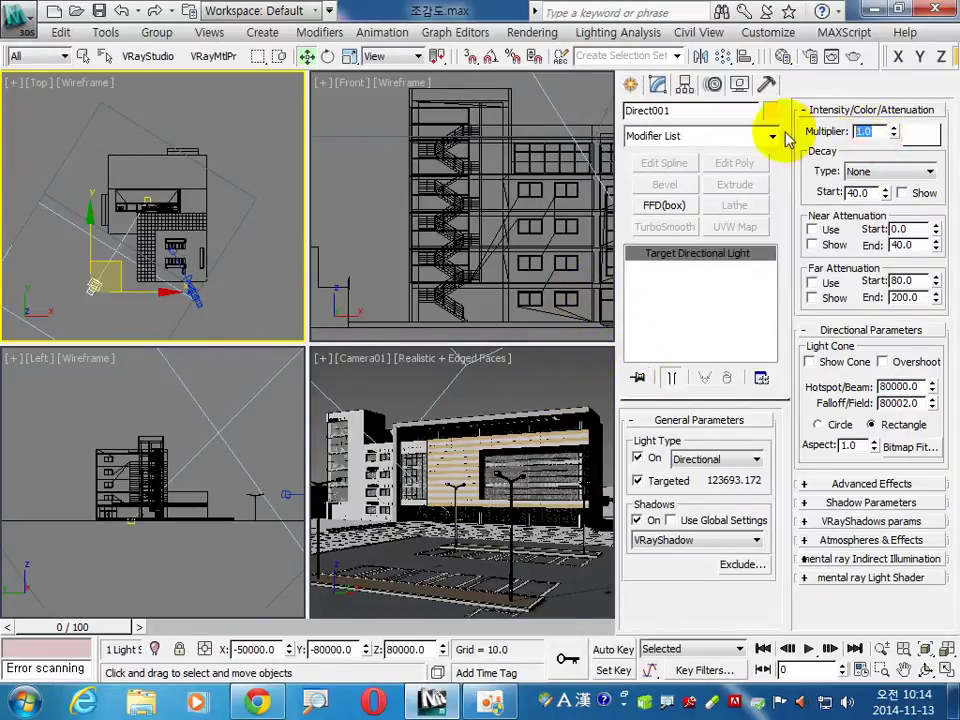
pyautogui.write('0.5')
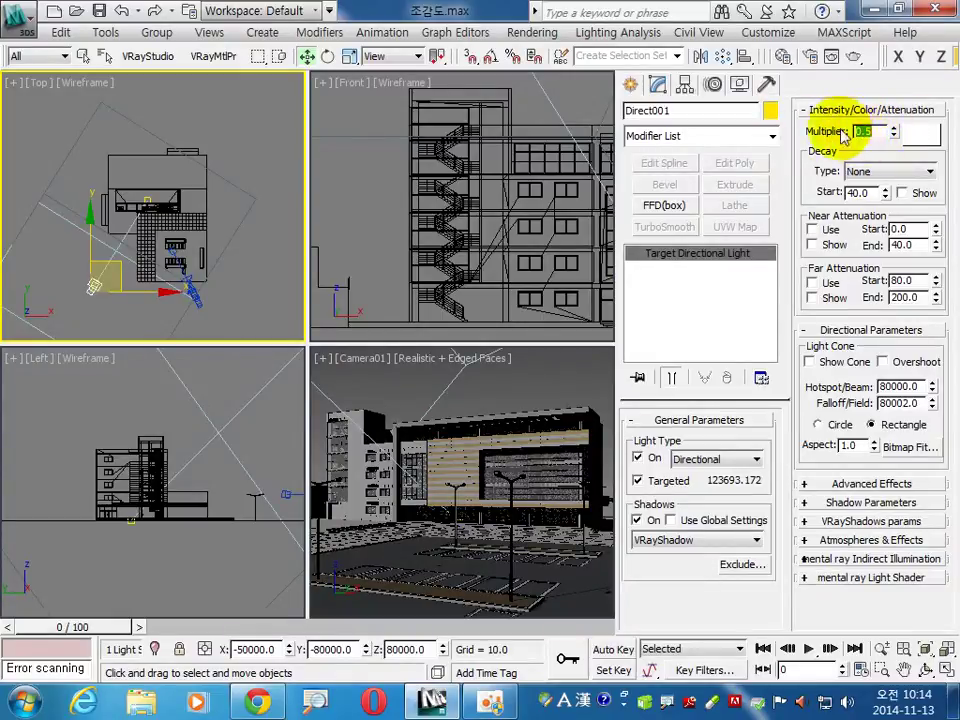
pyautogui.click(919, 134)
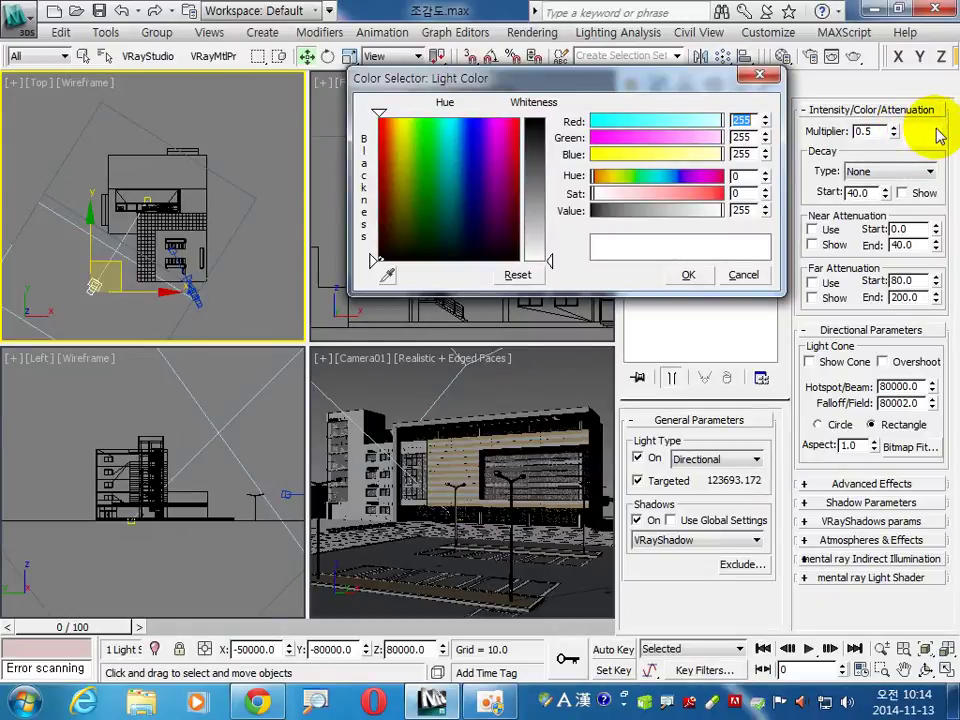
pyautogui.click(401, 122)
pyautogui.moveTo(549, 262); pyautogui.dragTo(549, 246)
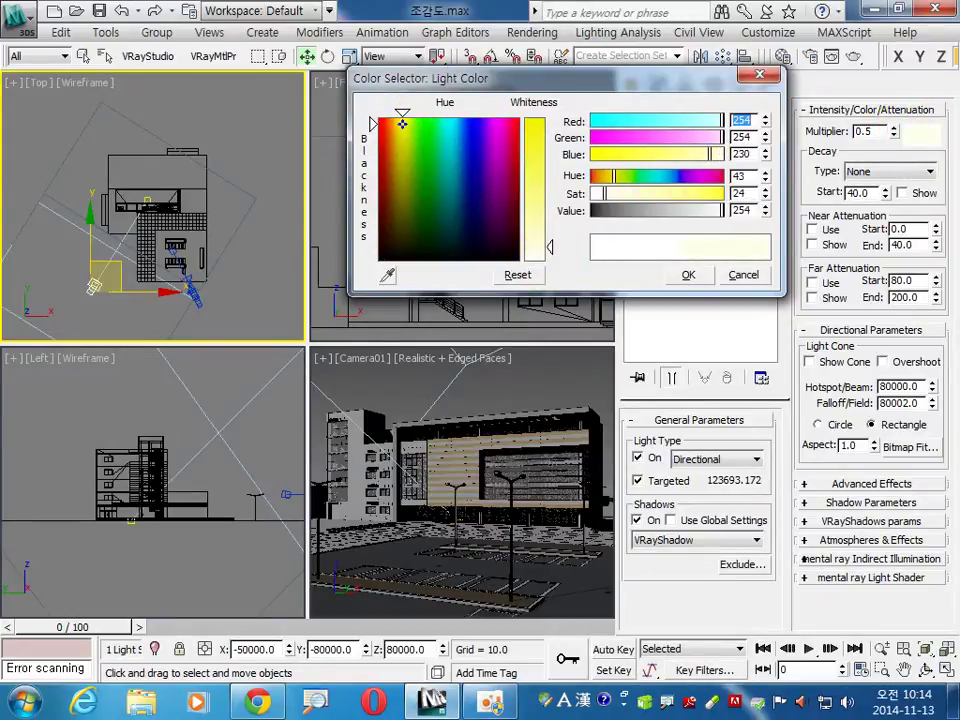
pyautogui.click(688, 274)
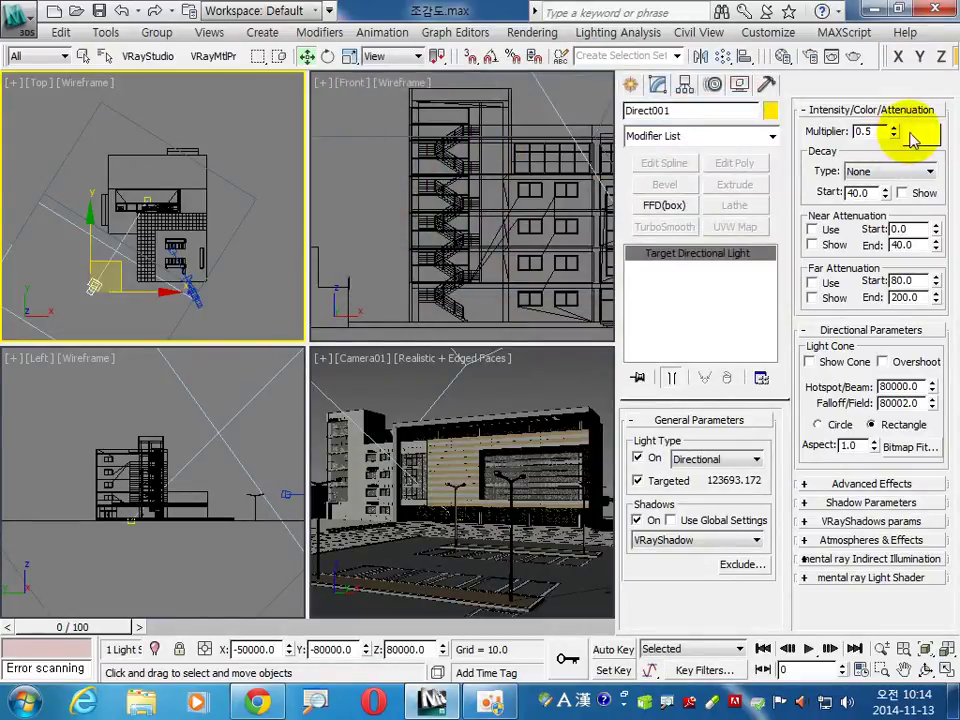
pyautogui.rightClick(534, 379)
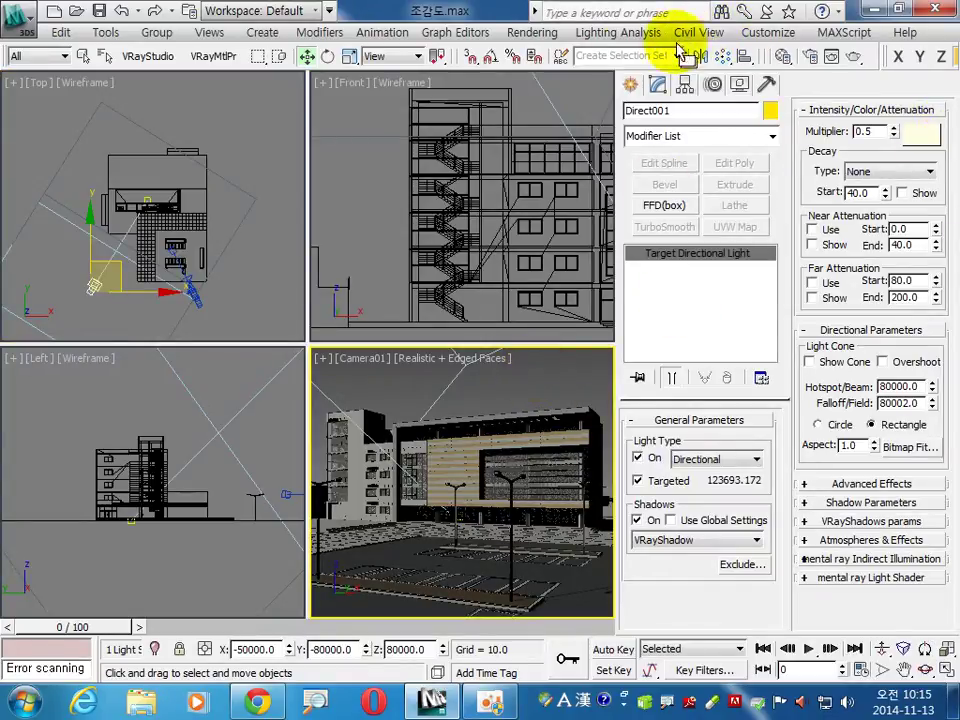
# Step: Copy the white Tint colour onto the environment Background Color, replacing black
pyautogui.press('8')
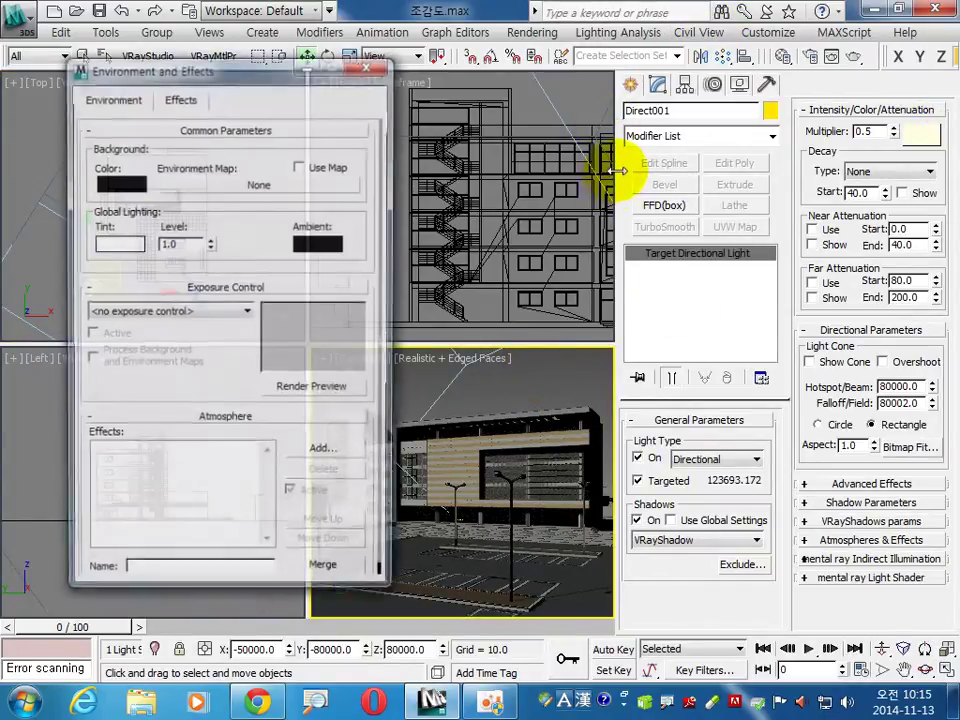
pyautogui.moveTo(137, 247); pyautogui.dragTo(122, 180)
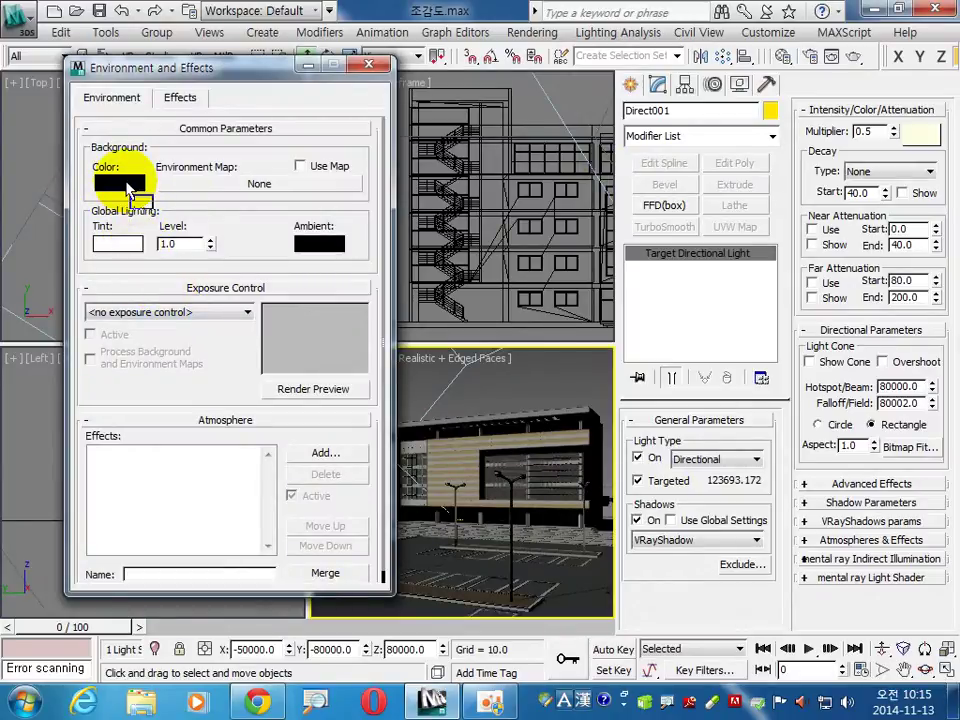
pyautogui.click(205, 335)
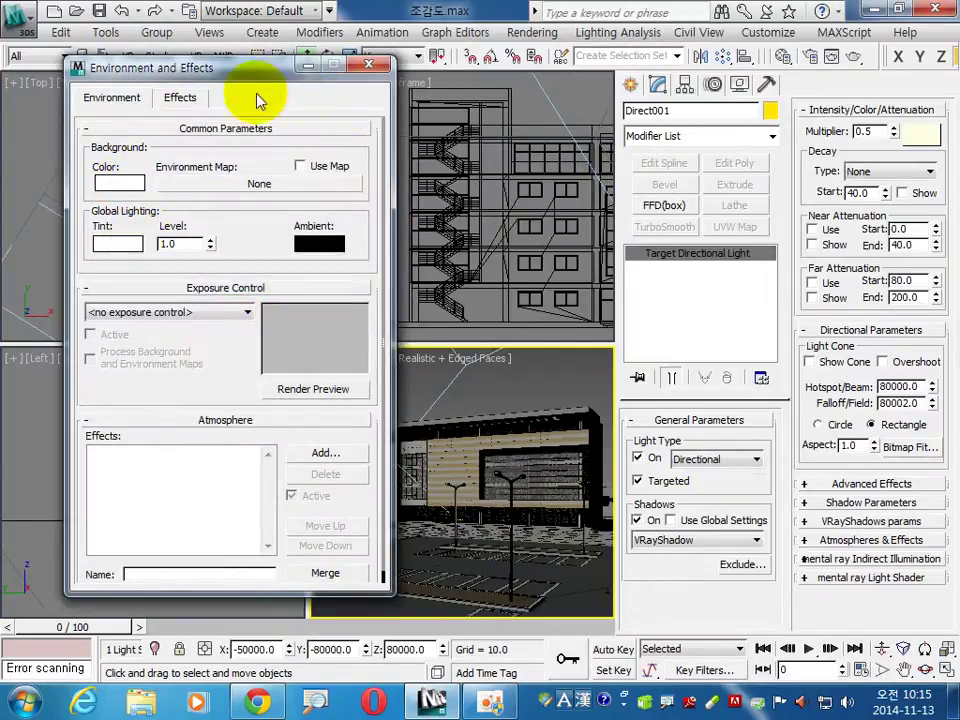
pyautogui.click(386, 65)
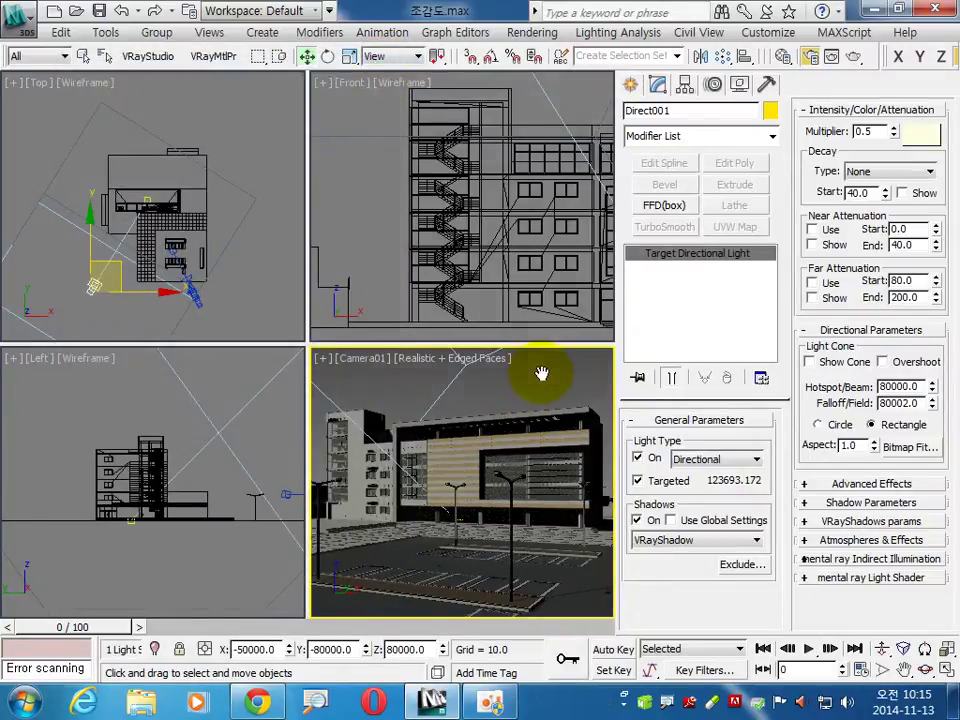
# Step: Set the render output to 320x240 and the V-Ray antialiasing filter to Catmull-Rom
pyautogui.press('F10')
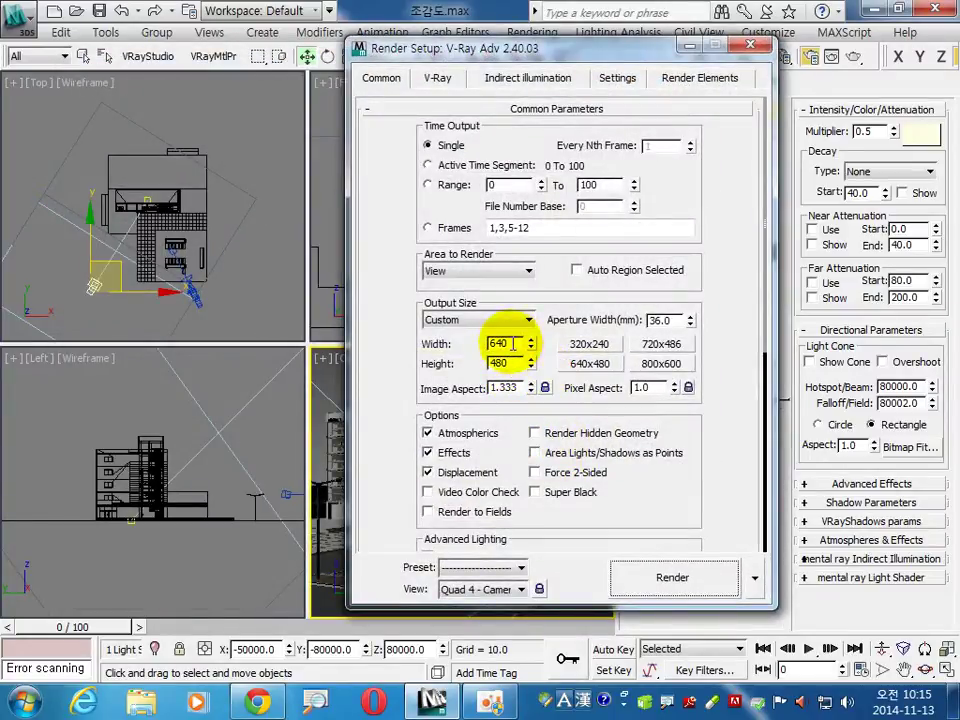
pyautogui.doubleClick(502, 363)
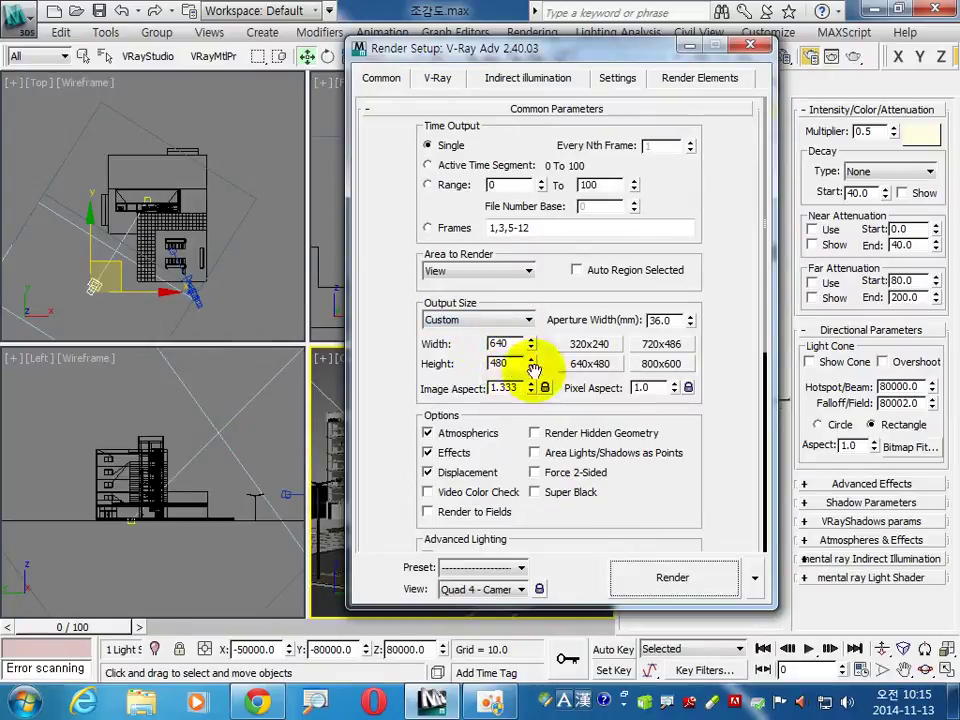
pyautogui.click(589, 344)
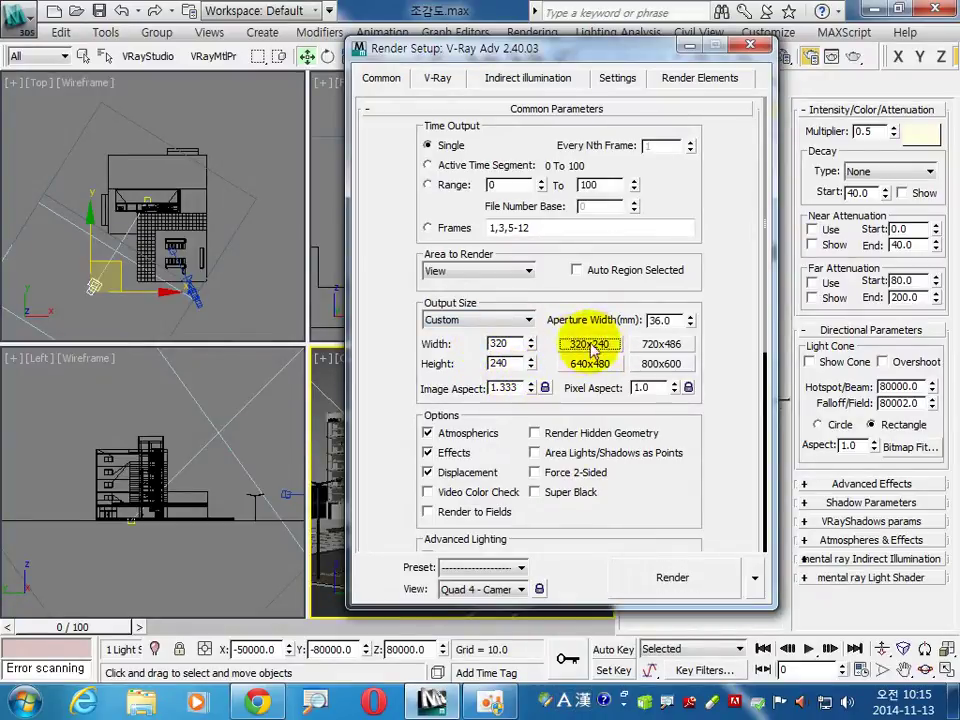
pyautogui.click(437, 78)
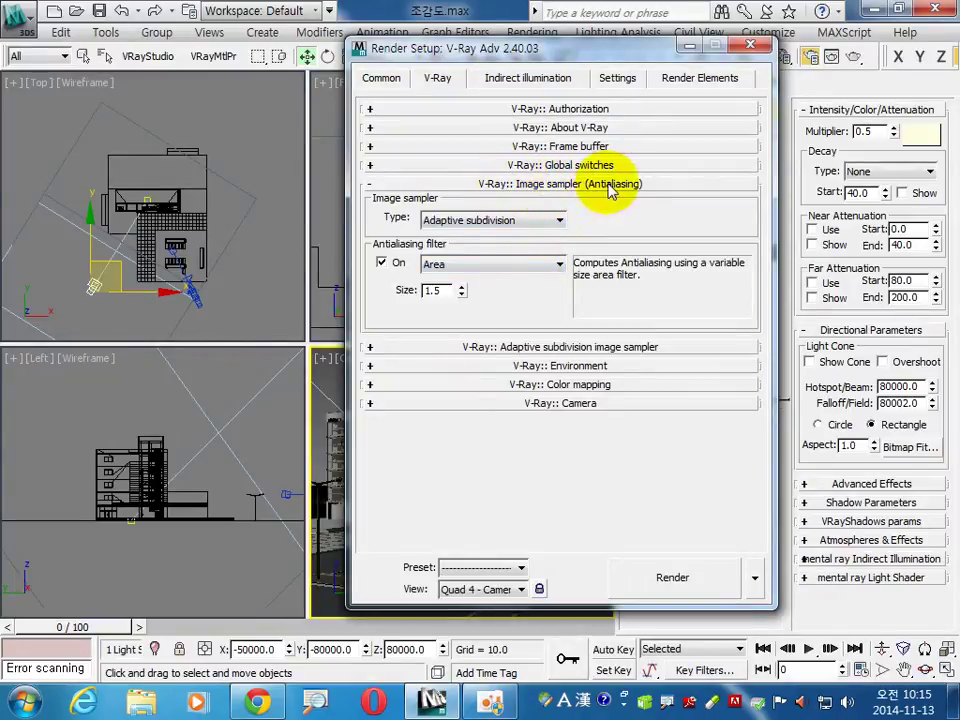
pyautogui.click(476, 265)
pyautogui.click(455, 304)
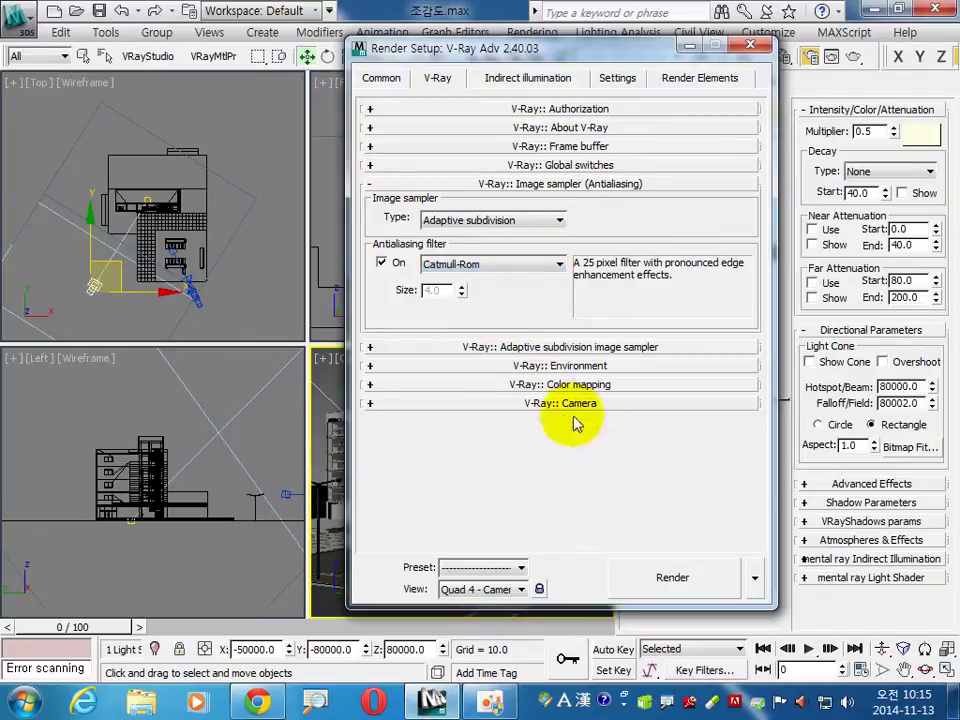
# Step: Turn on the V-Ray GI environment override with a white colour and 0.5 multiplier
pyautogui.click(538, 366)
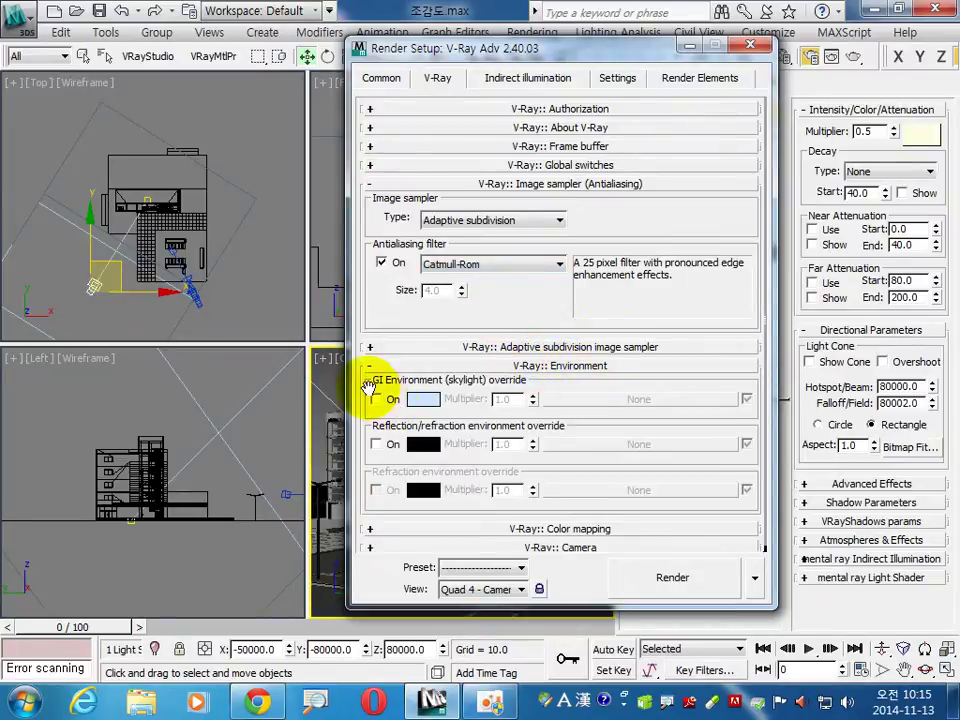
pyautogui.click(377, 400)
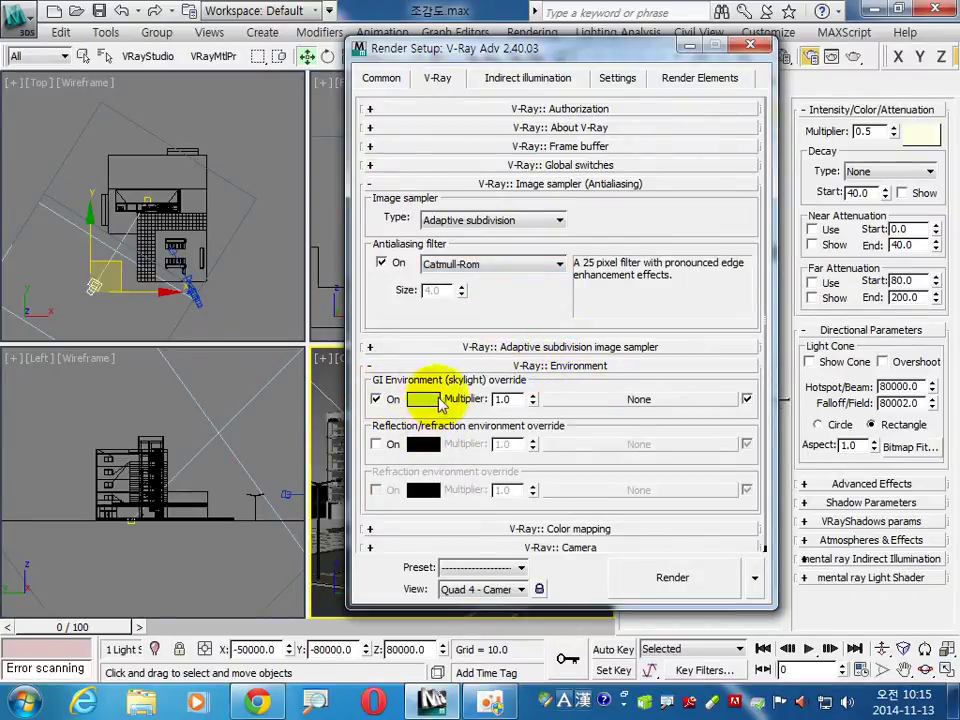
pyautogui.click(436, 402)
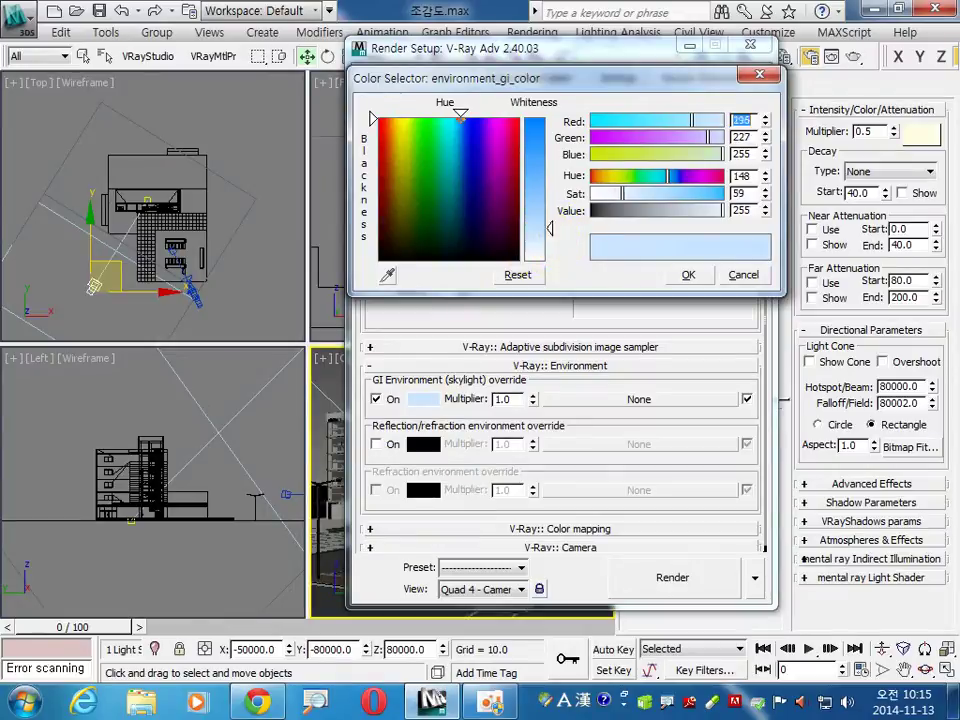
pyautogui.click(688, 274)
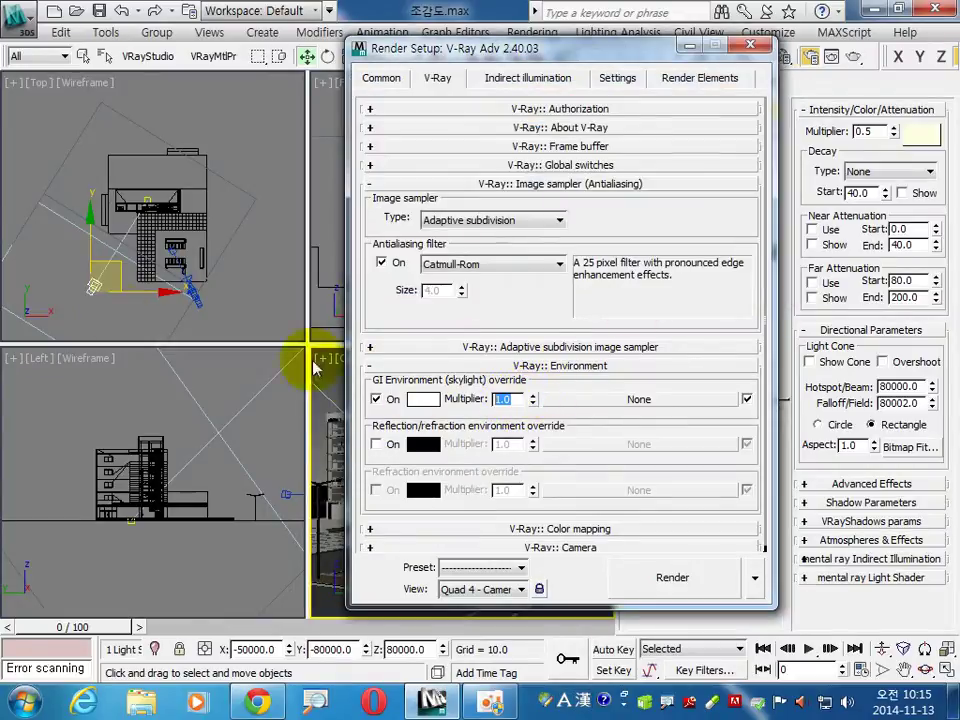
pyautogui.write('0.5')
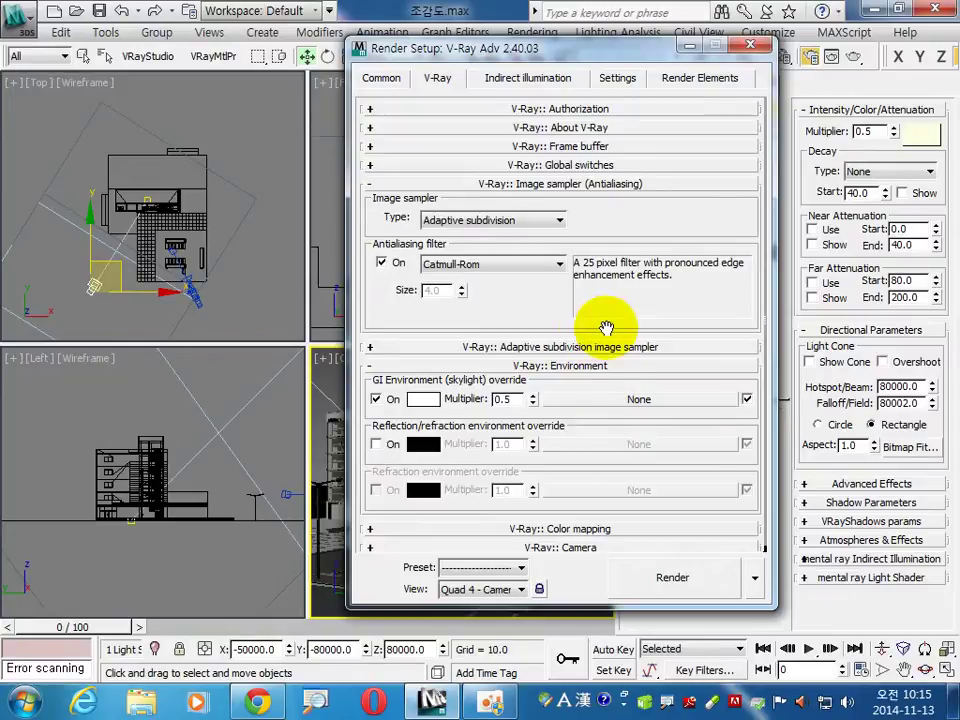
pyautogui.click(608, 366)
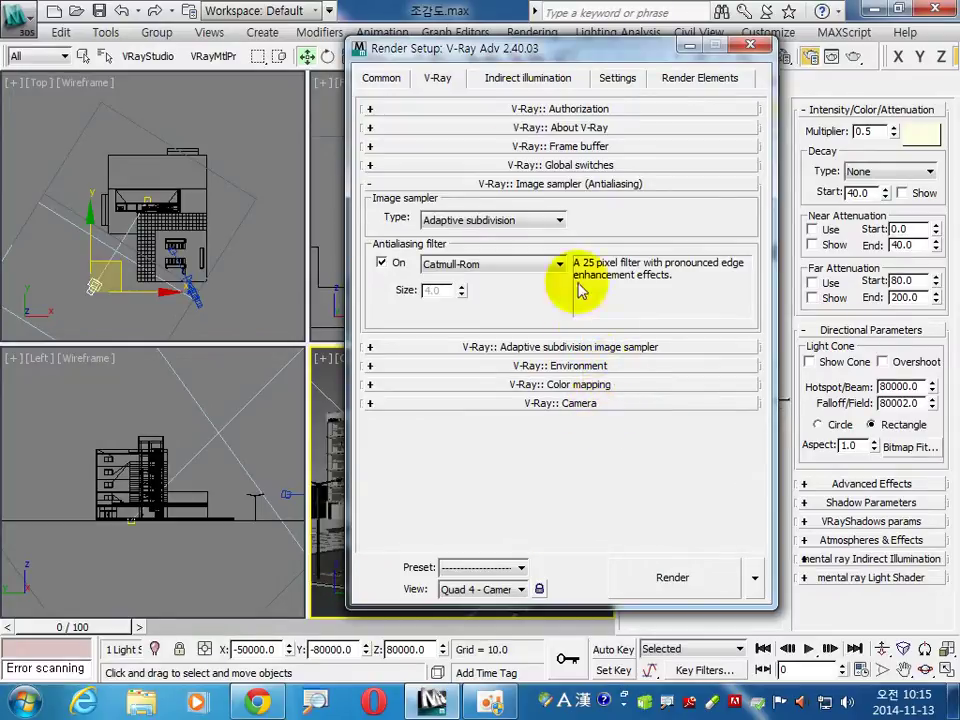
pyautogui.click(527, 78)
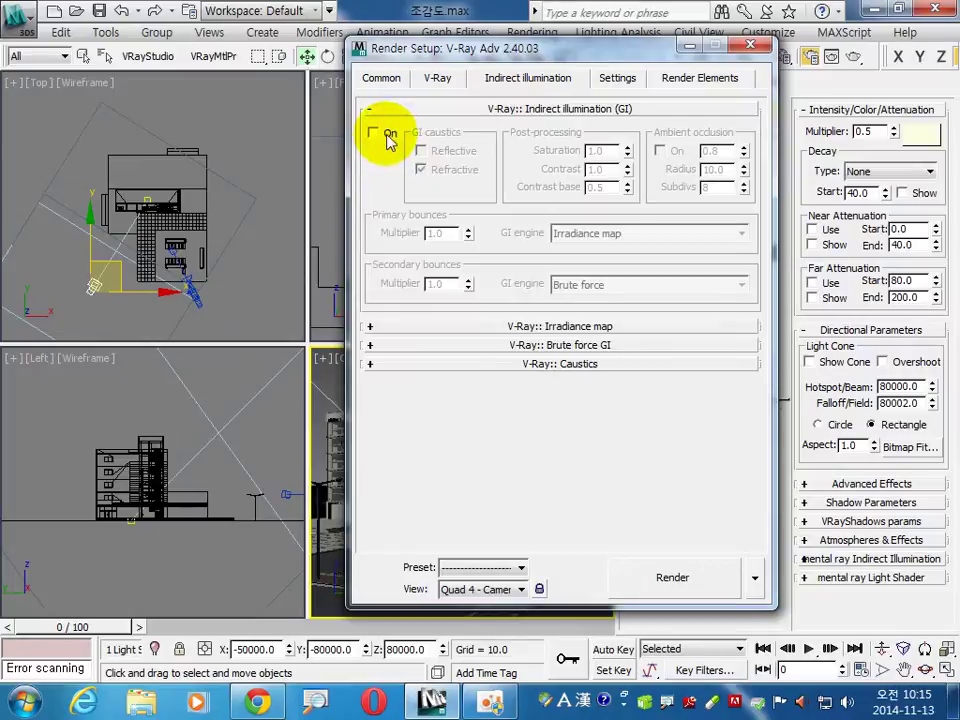
# Step: Enable V-Ray GI with Irradiance map primary and Light cache secondary bounces
pyautogui.click(373, 133)
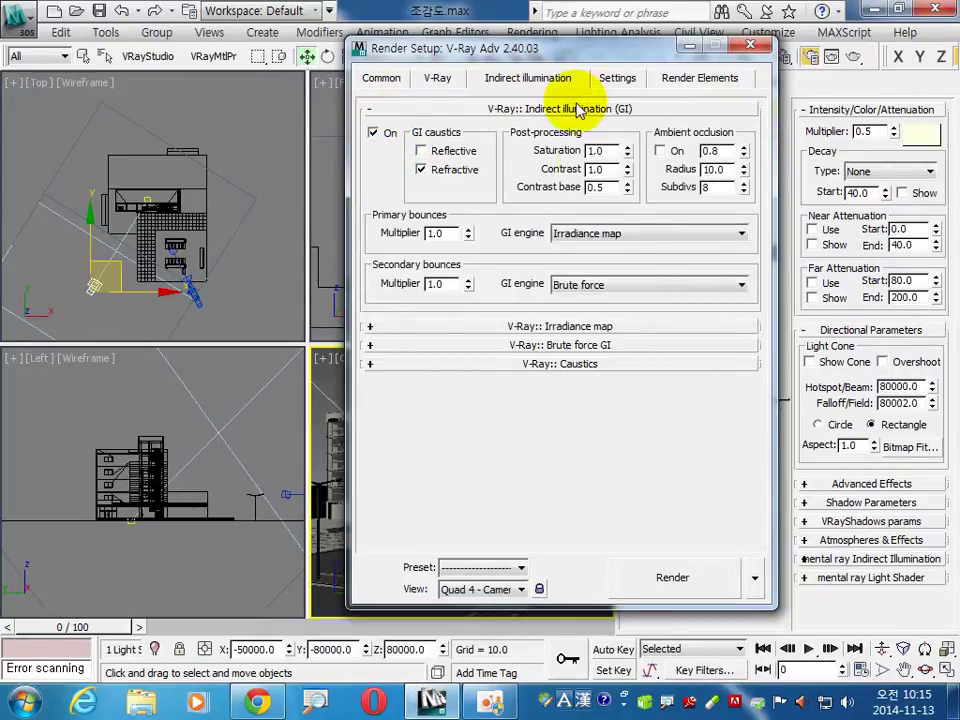
pyautogui.click(566, 235)
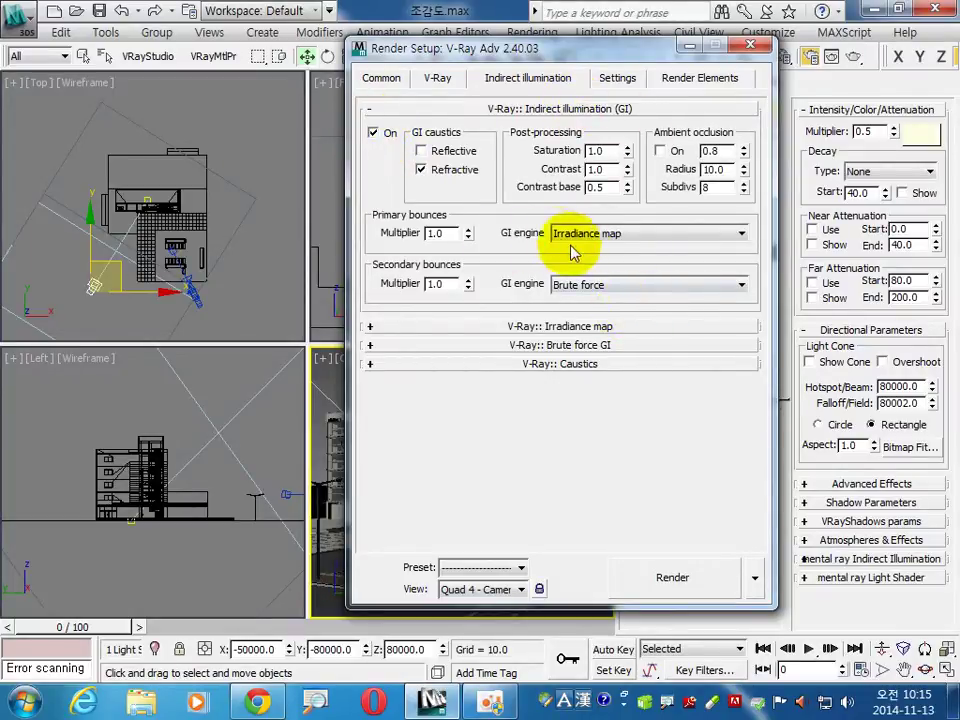
pyautogui.click(630, 290)
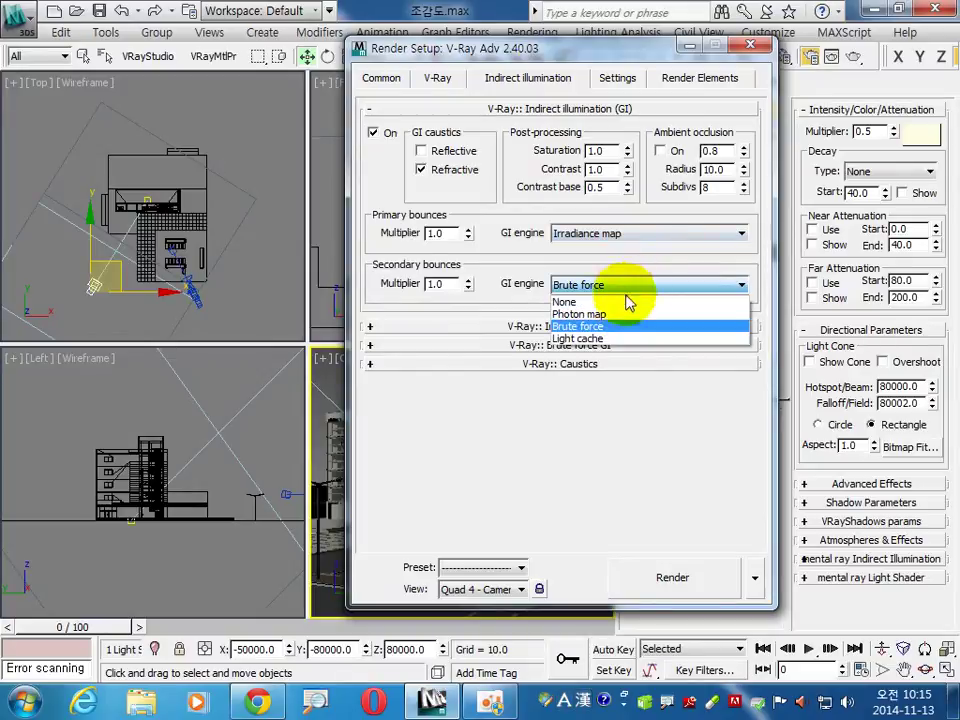
pyautogui.click(606, 338)
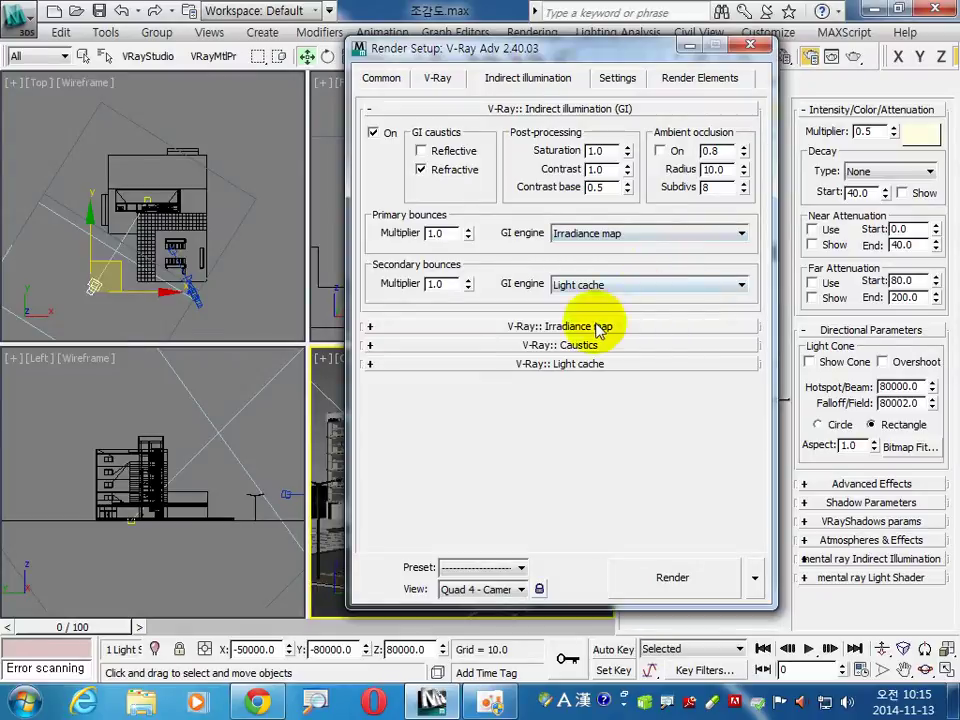
# Step: Set the irradiance map preset to Medium with Show calc. phase and Show direct light on
pyautogui.click(549, 326)
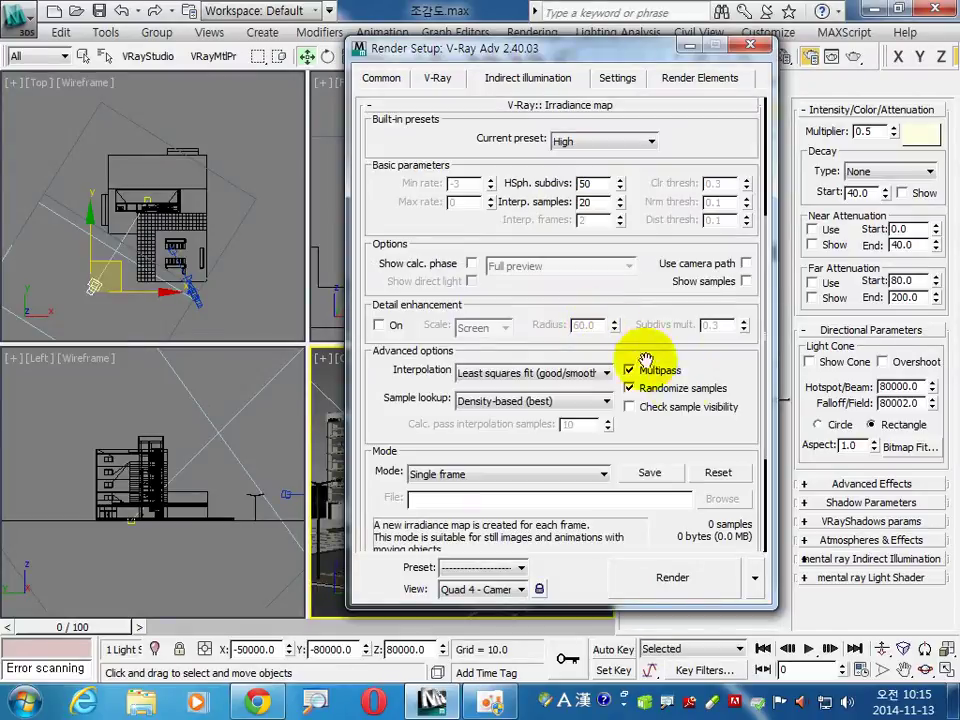
pyautogui.click(590, 146)
pyautogui.click(587, 196)
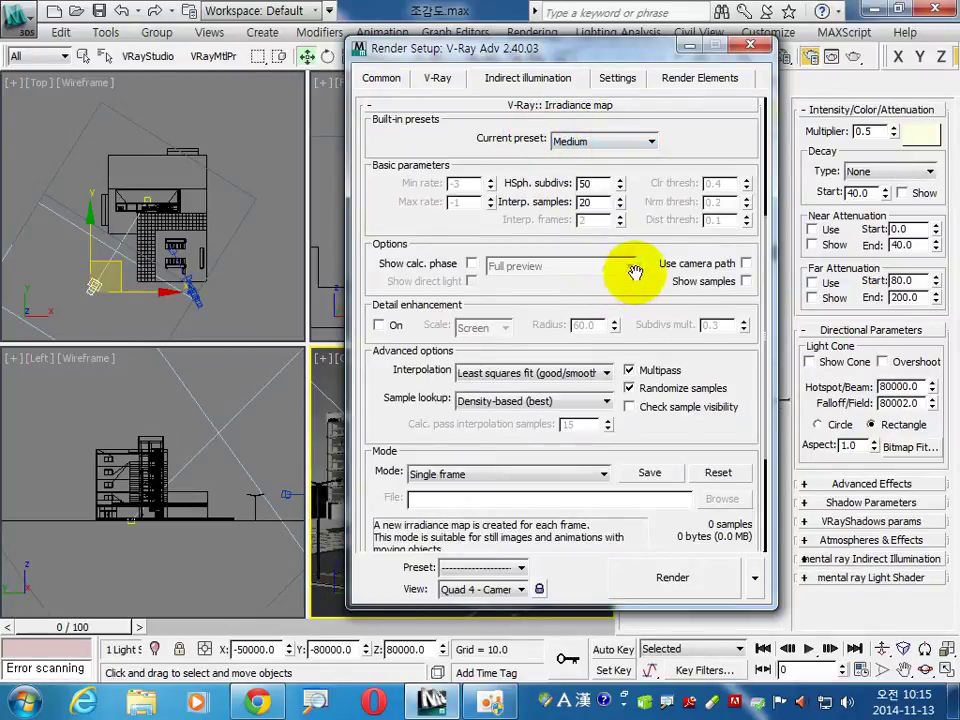
pyautogui.click(471, 264)
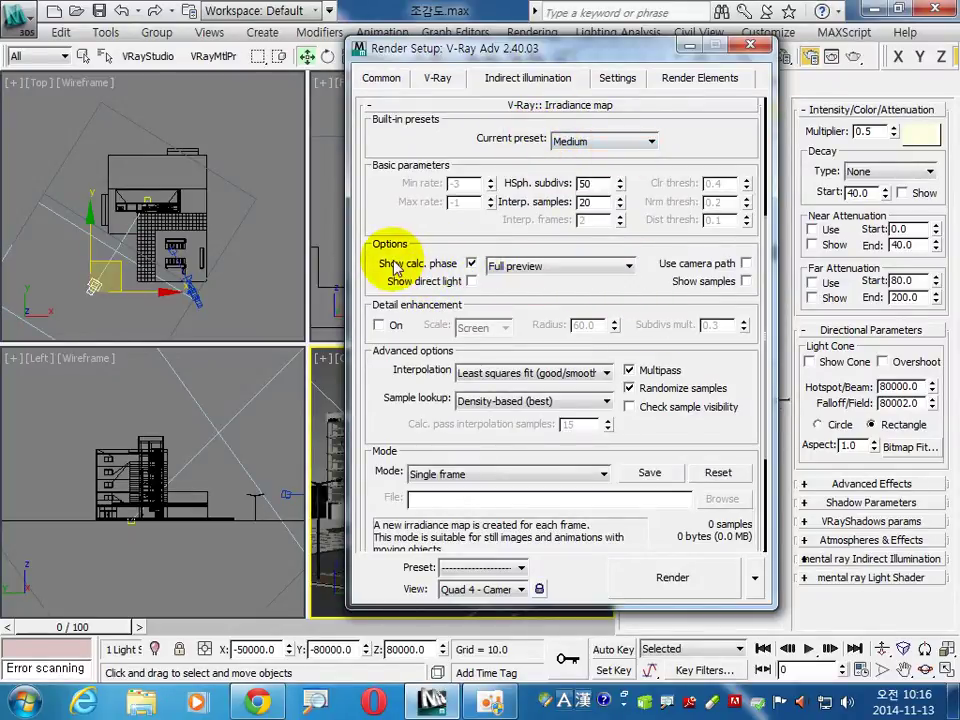
pyautogui.click(472, 282)
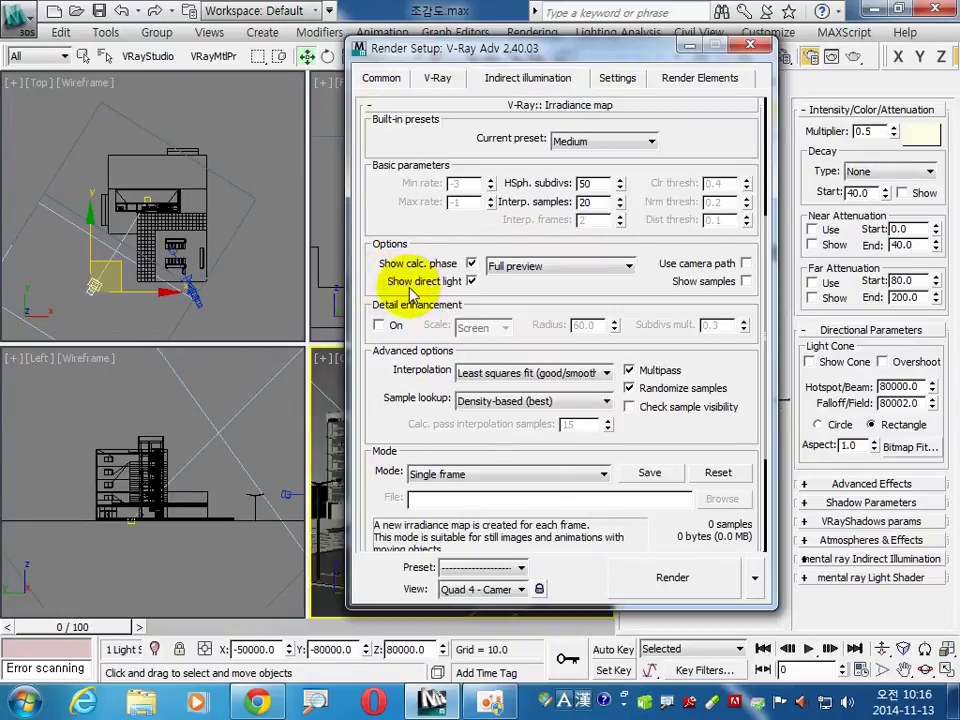
pyautogui.scroll(-1, 653, 411)
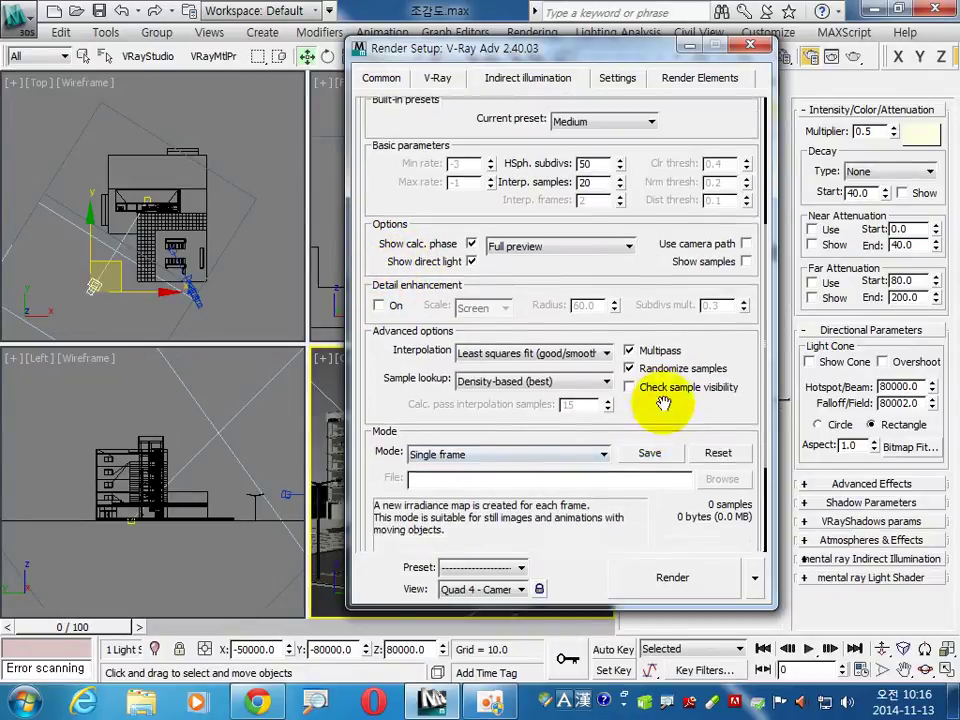
pyautogui.scroll(-4, 653, 411)
pyautogui.click(581, 542)
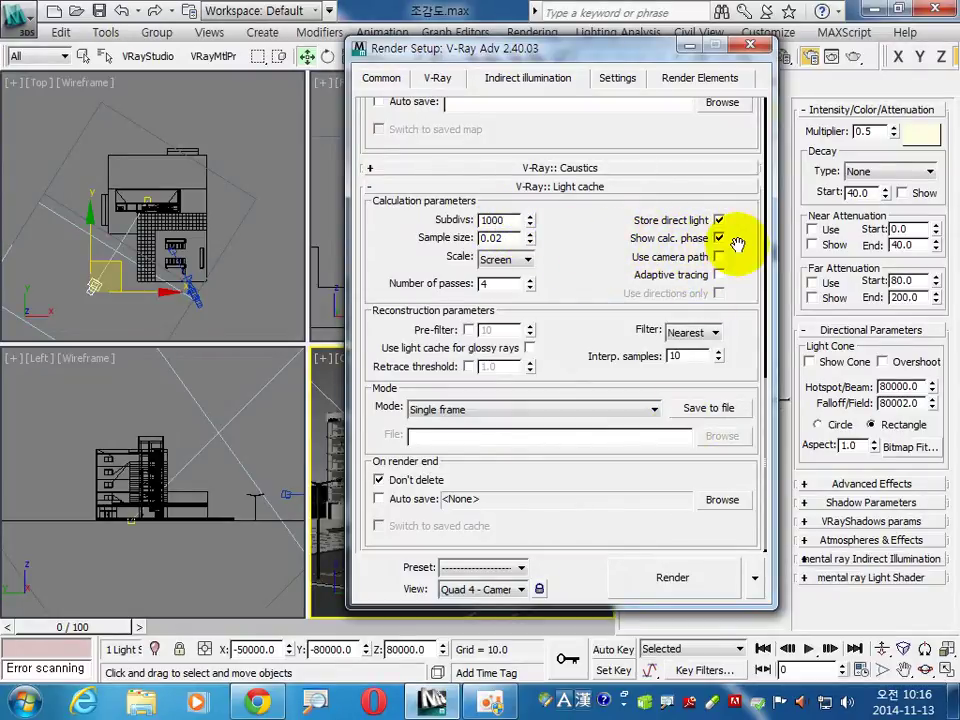
pyautogui.click(616, 77)
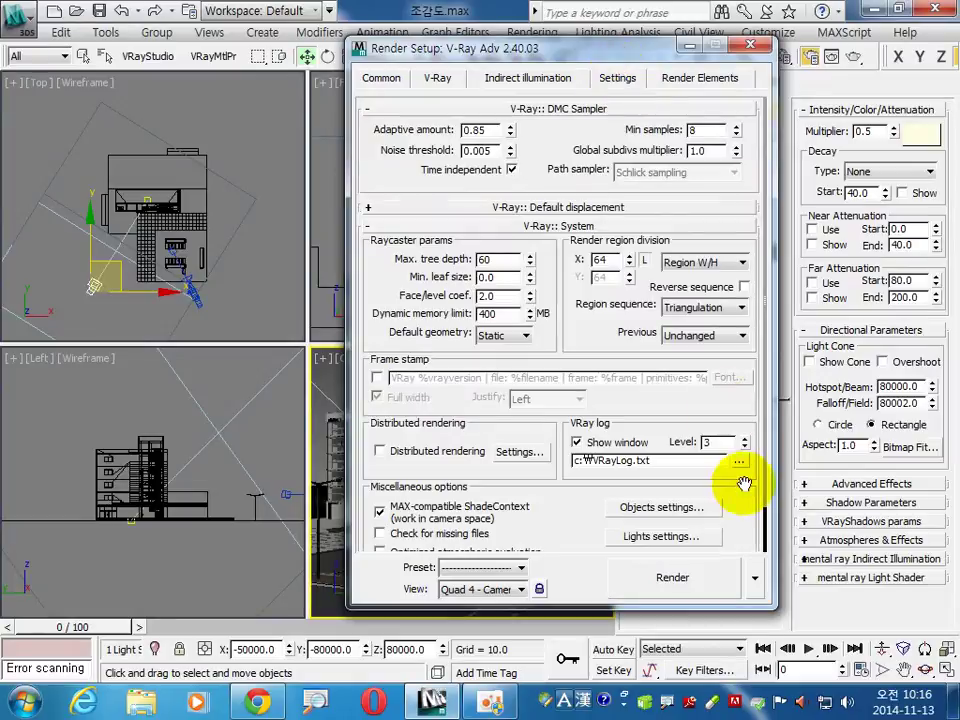
# Step: Switch off the VRay log window and render the camera view
pyautogui.click(577, 443)
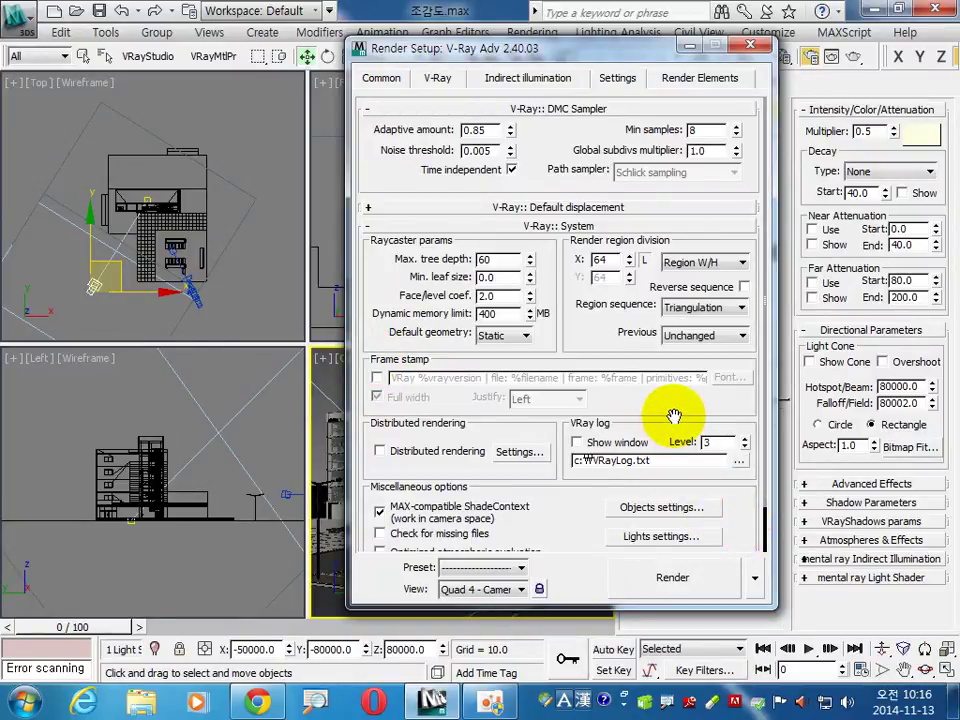
pyautogui.click(672, 578)
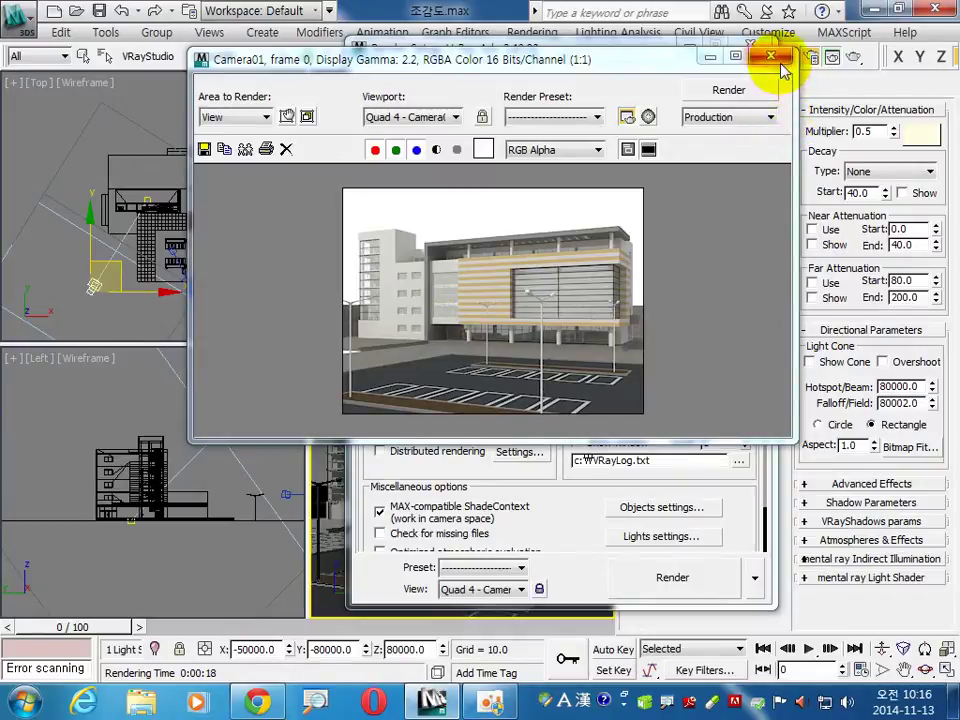
# Step: Keep a minimized clone of the render, then close the frame window and render settings
pyautogui.click(224, 148)
pyautogui.click(706, 219)
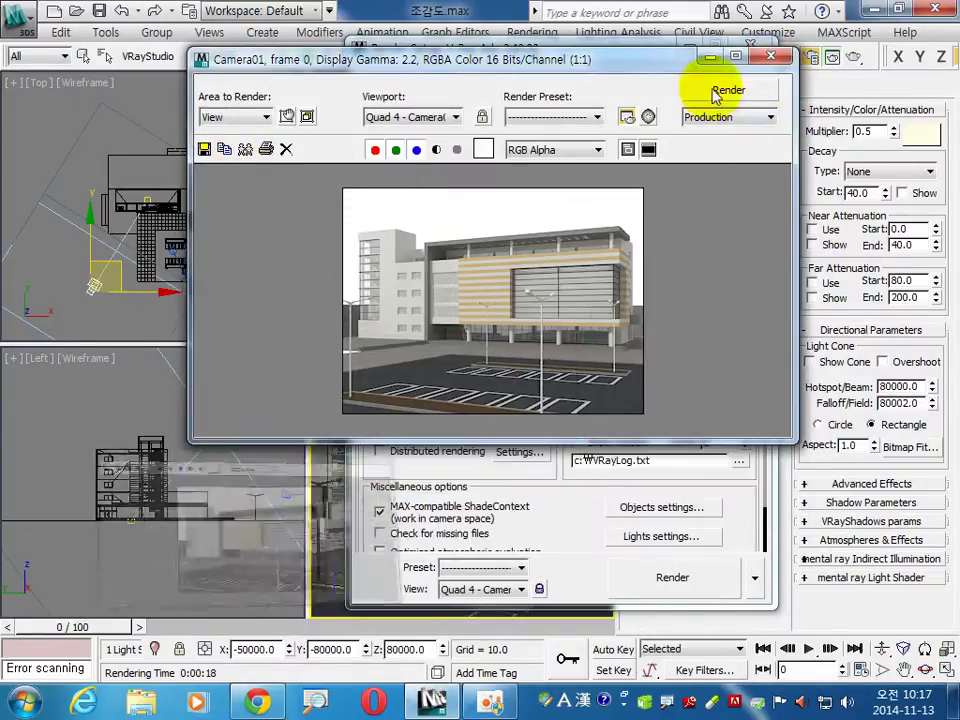
pyautogui.click(766, 61)
pyautogui.click(762, 47)
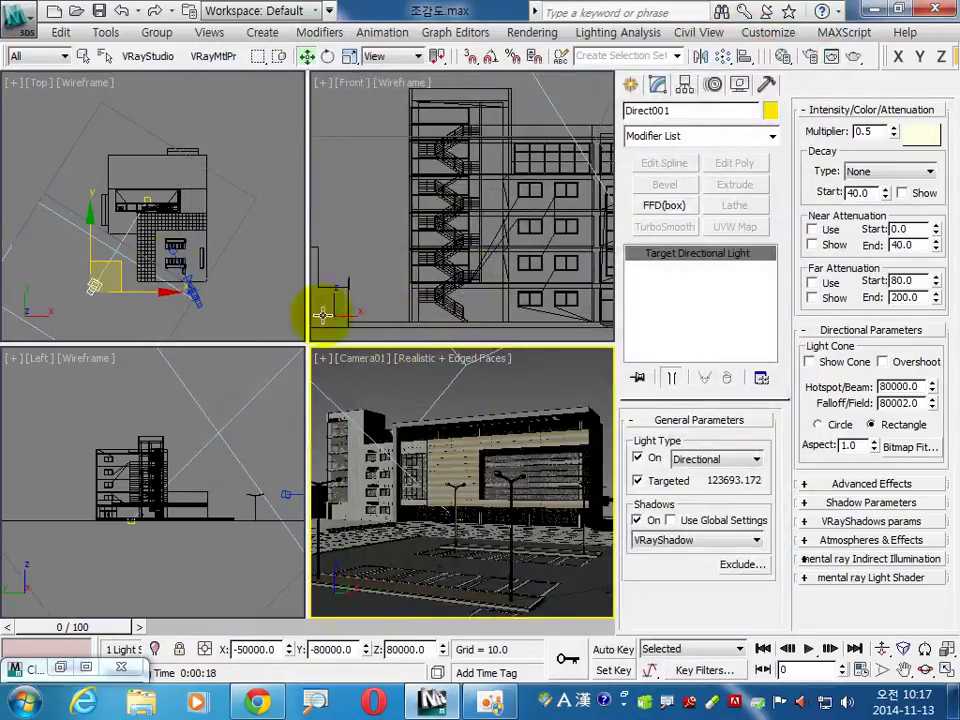
# Step: Deselect the sun and place a new omni light in the Front viewport
pyautogui.click(193, 270)
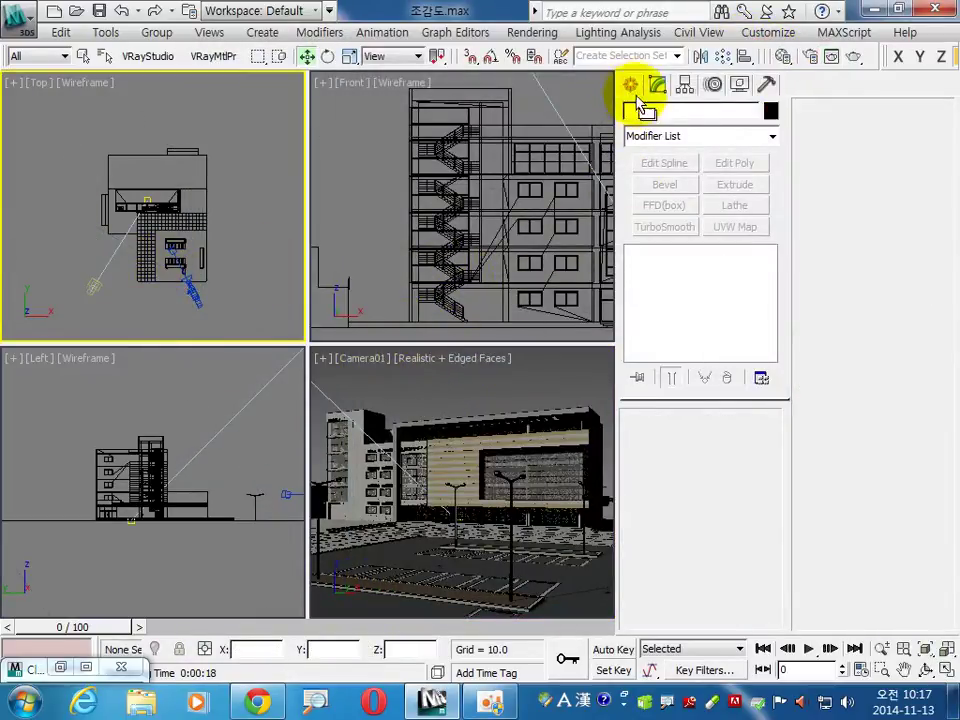
pyautogui.click(631, 85)
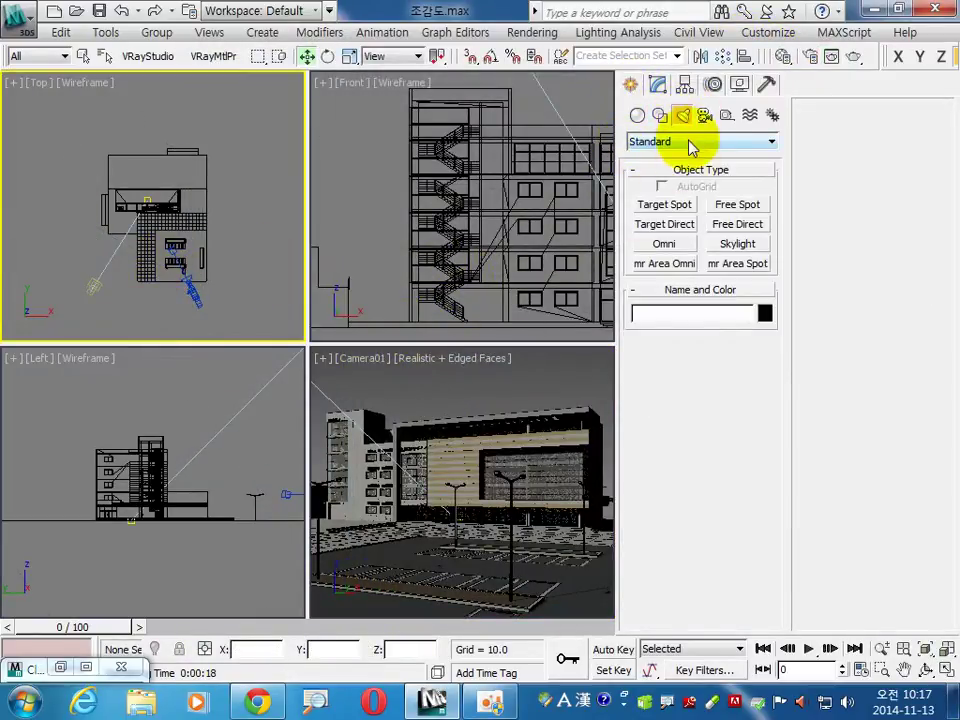
pyautogui.click(665, 244)
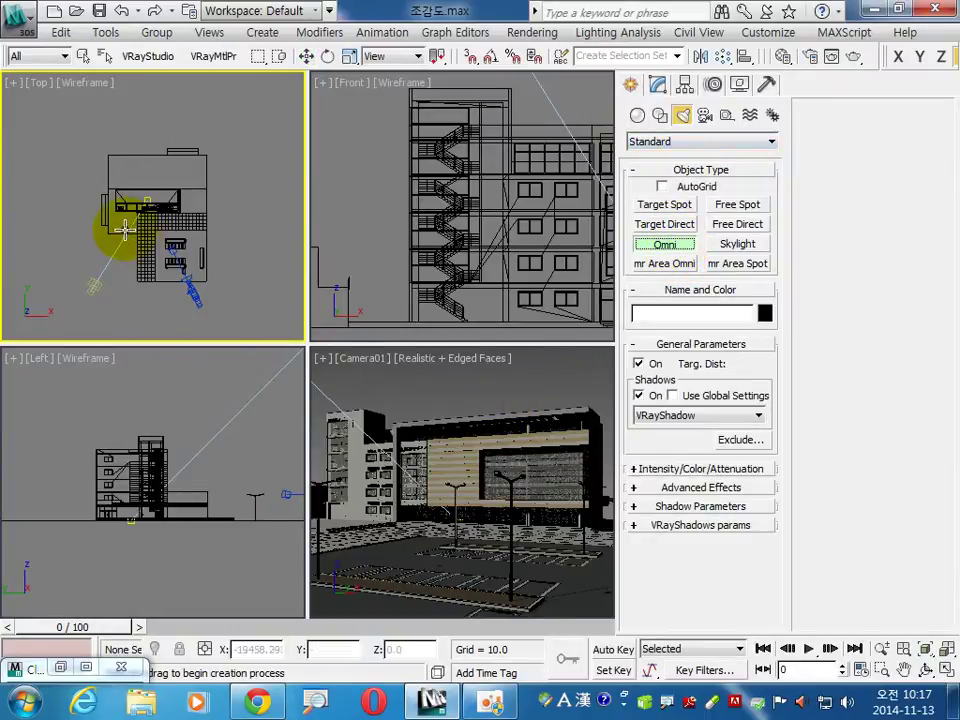
pyautogui.click(479, 327)
# Step: Position Omni001 at X -26000, Y -20000, Z 25000 using Move Type-In
pyautogui.click(306, 57)
pyautogui.rightClick(306, 57)
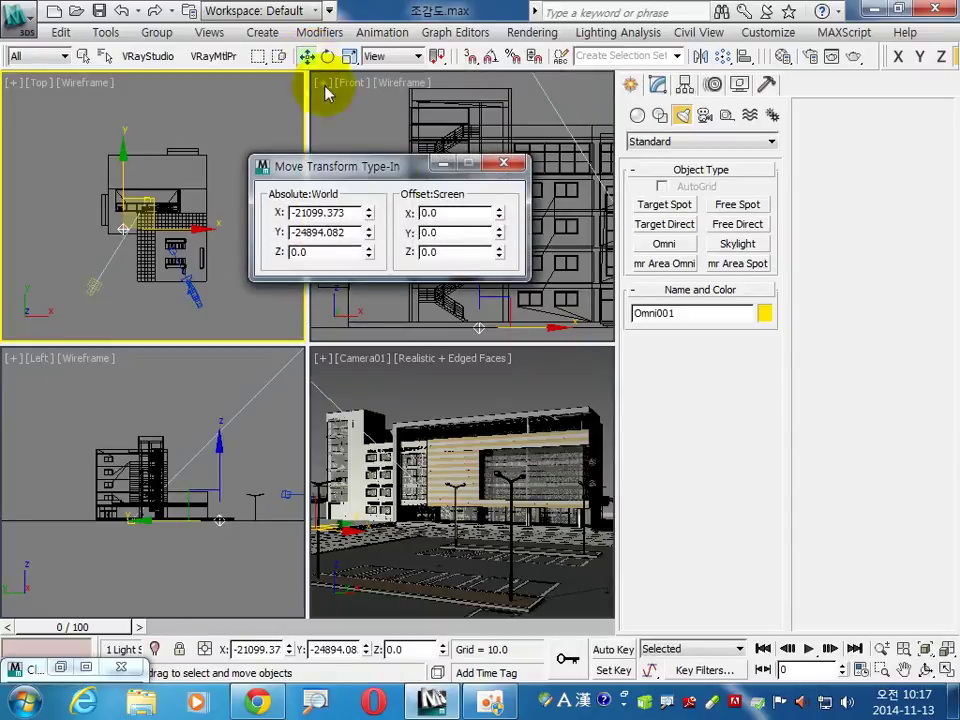
pyautogui.doubleClick(355, 213)
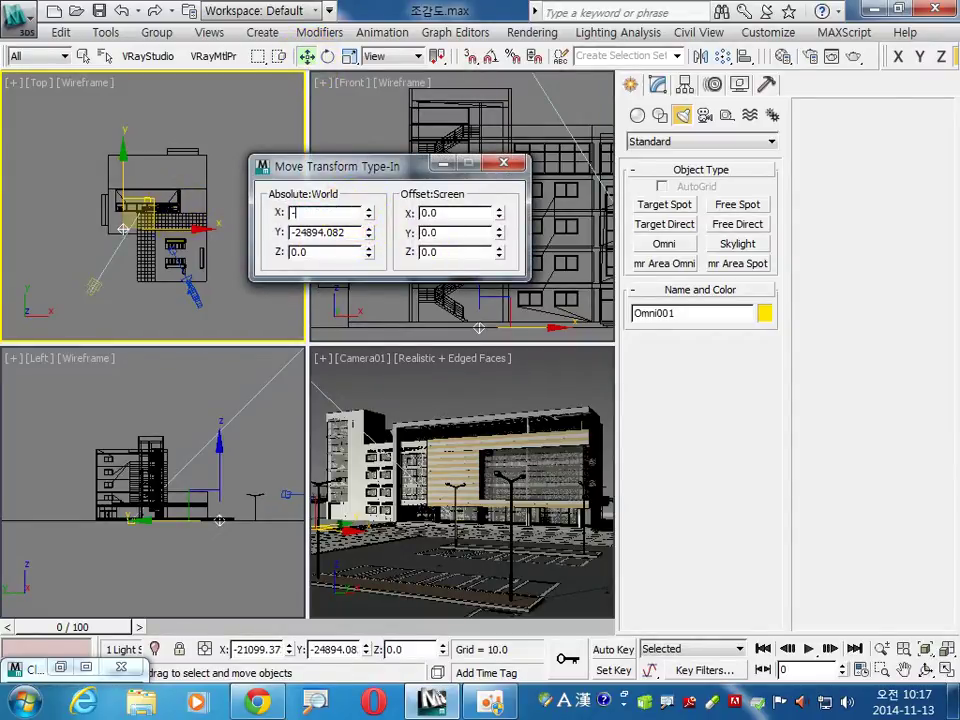
pyautogui.press('Tab')
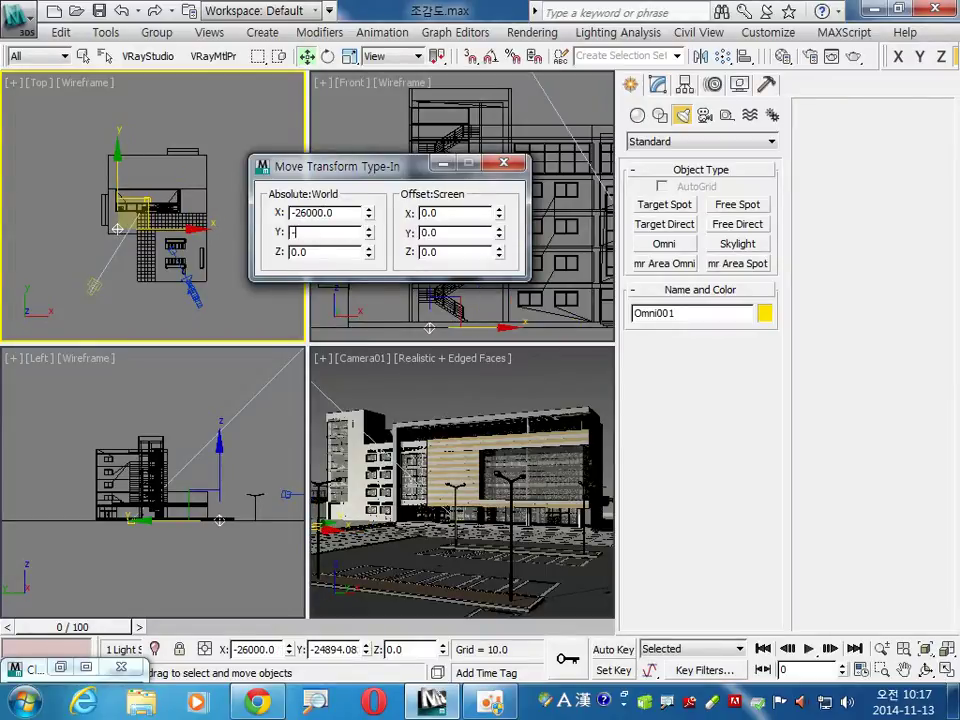
pyautogui.press('Tab')
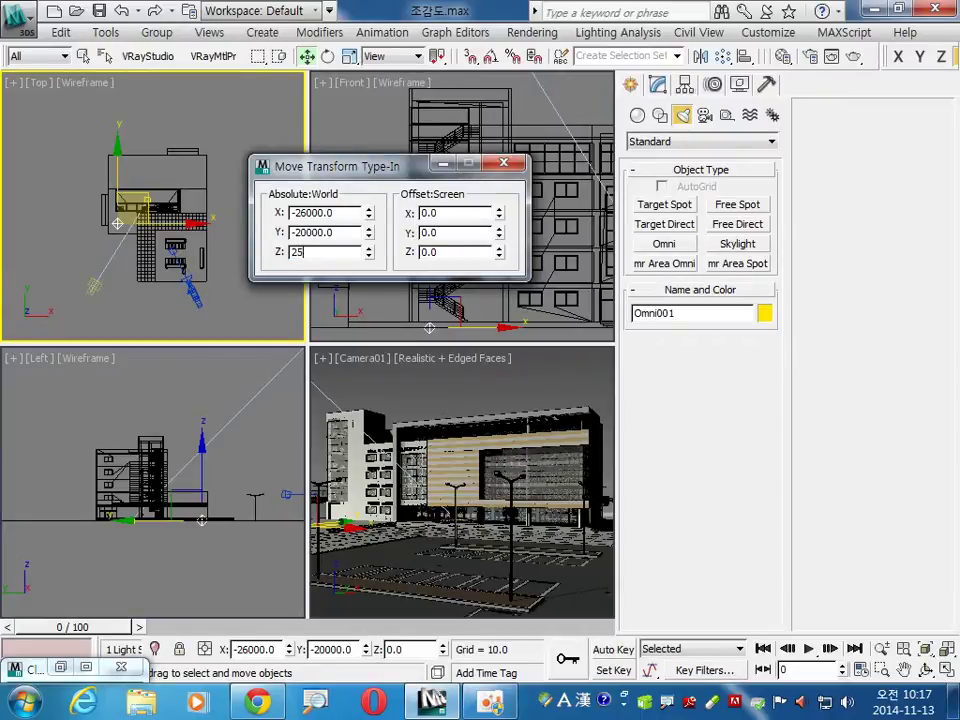
pyautogui.press('Return')
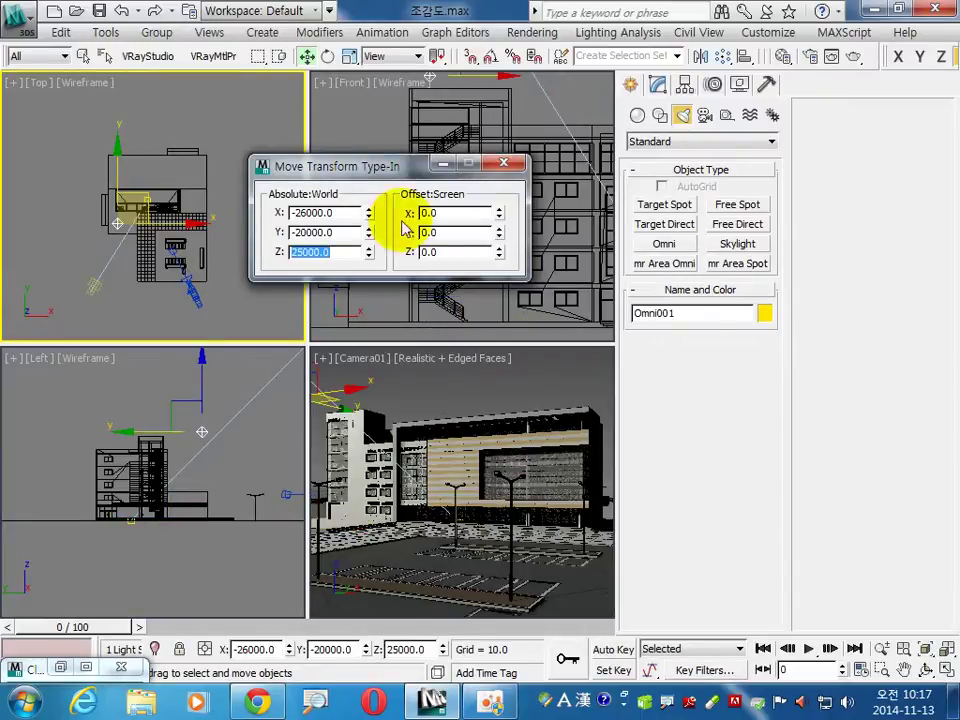
pyautogui.click(503, 162)
pyautogui.scroll(-3, 540, 214)
pyautogui.scroll(-3, 495, 175)
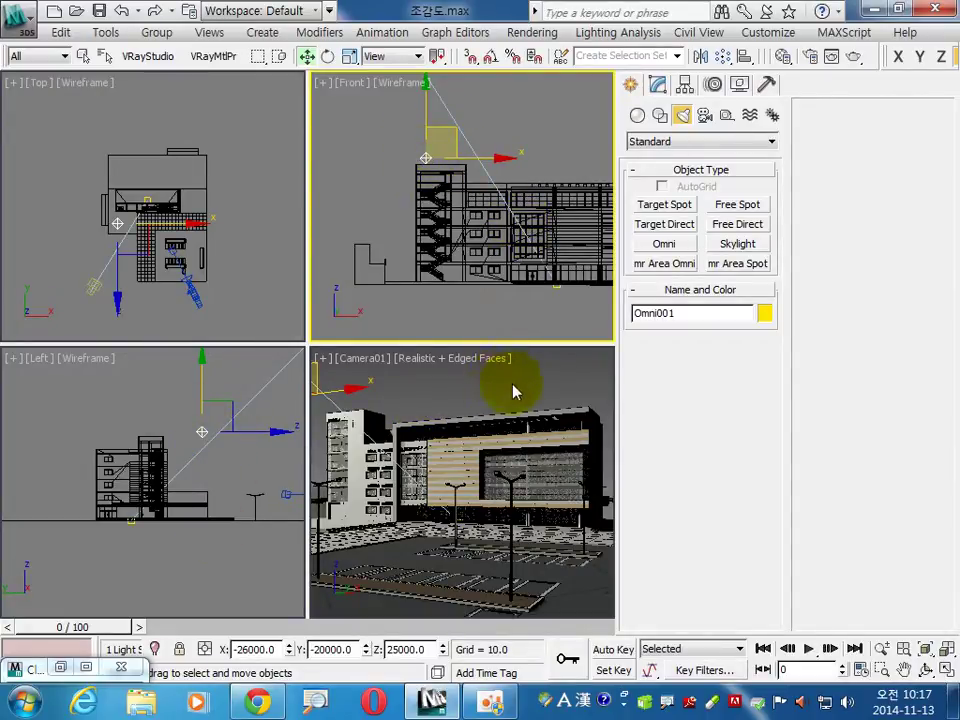
pyautogui.click(475, 391)
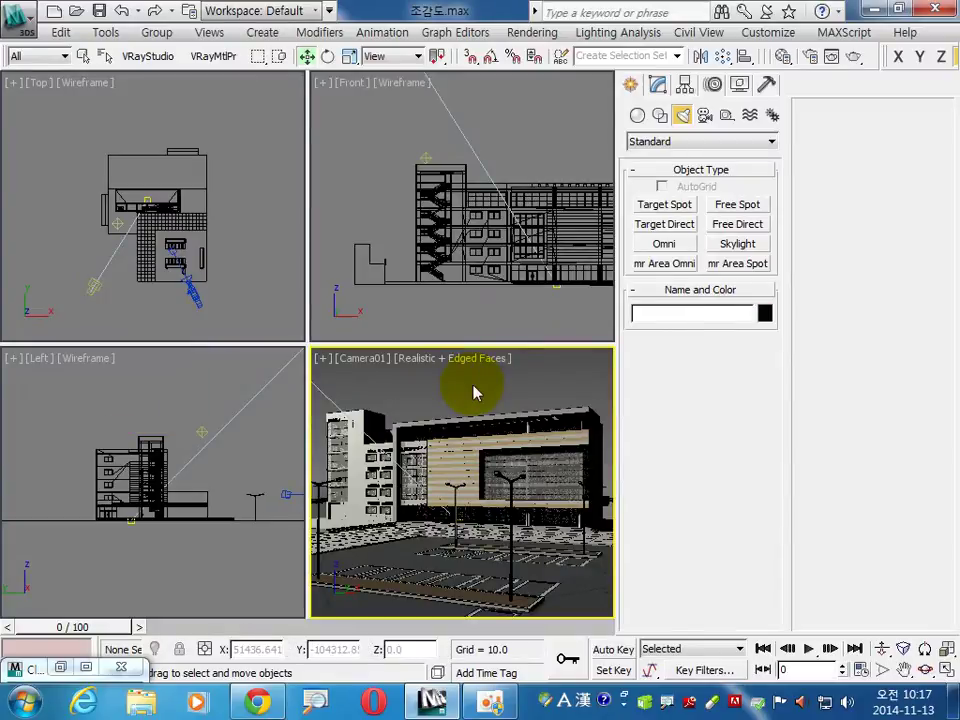
# Step: Render the Camera01 view with the new Omni001 light added
pyautogui.hotkey('shift', 'q')
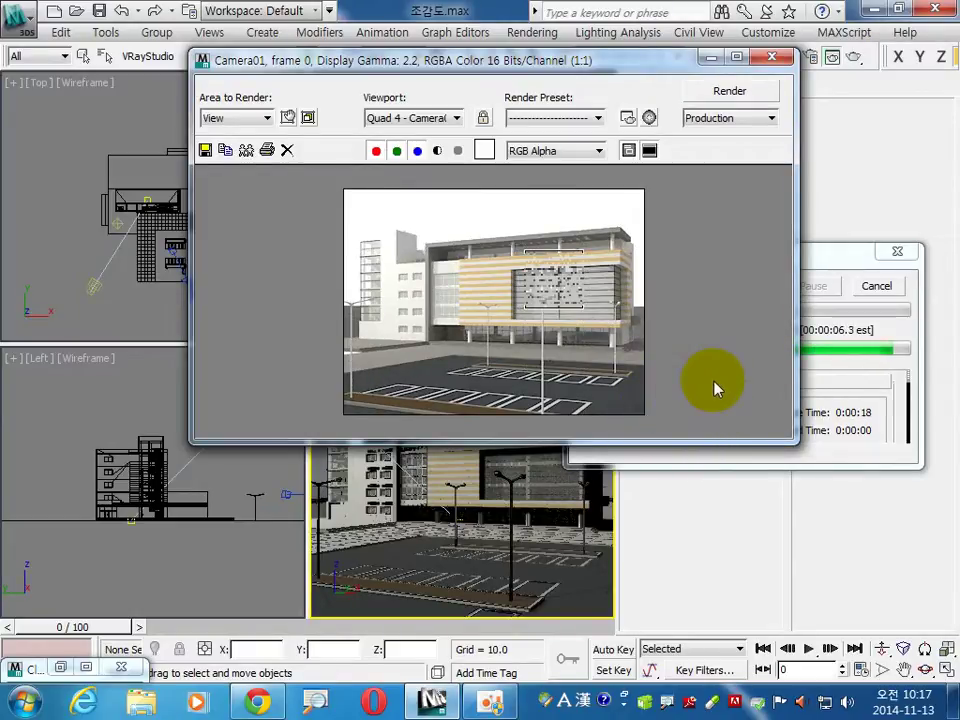
# Step: Restore the earlier render clone and arrange it beside the new render to compare
pyautogui.click(62, 668)
pyautogui.moveTo(477, 228)
pyautogui.mouseDown()
pyautogui.moveTo(545, 360)
pyautogui.moveTo(607, 340)
pyautogui.mouseUp()
pyautogui.moveTo(461, 62); pyautogui.dragTo(347, 48)
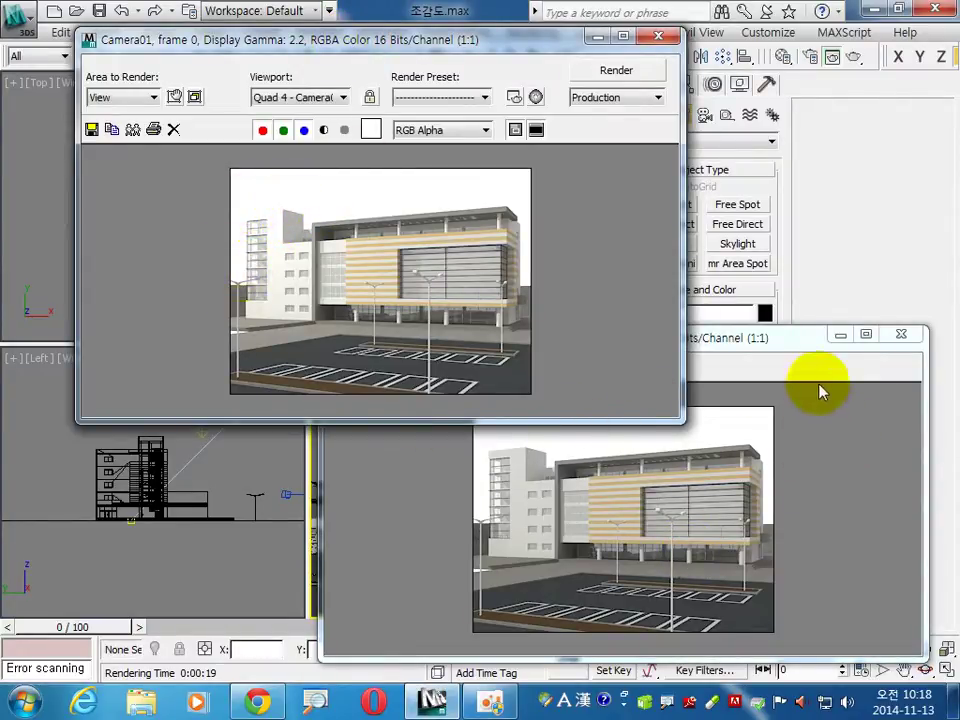
pyautogui.click(806, 346)
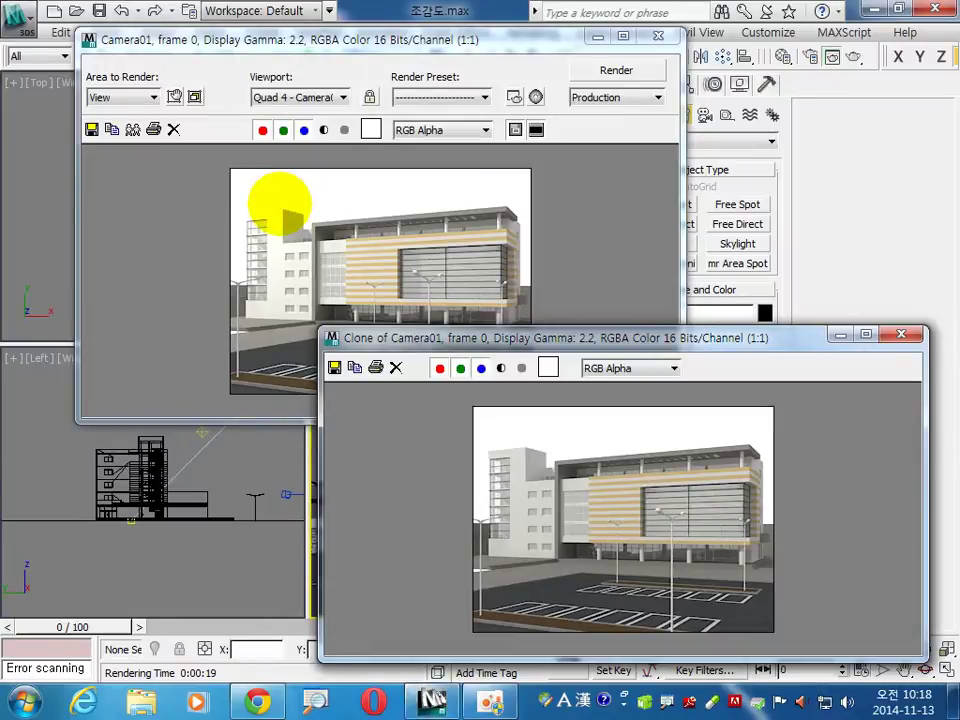
pyautogui.moveTo(246, 228); pyautogui.dragTo(320, 242)
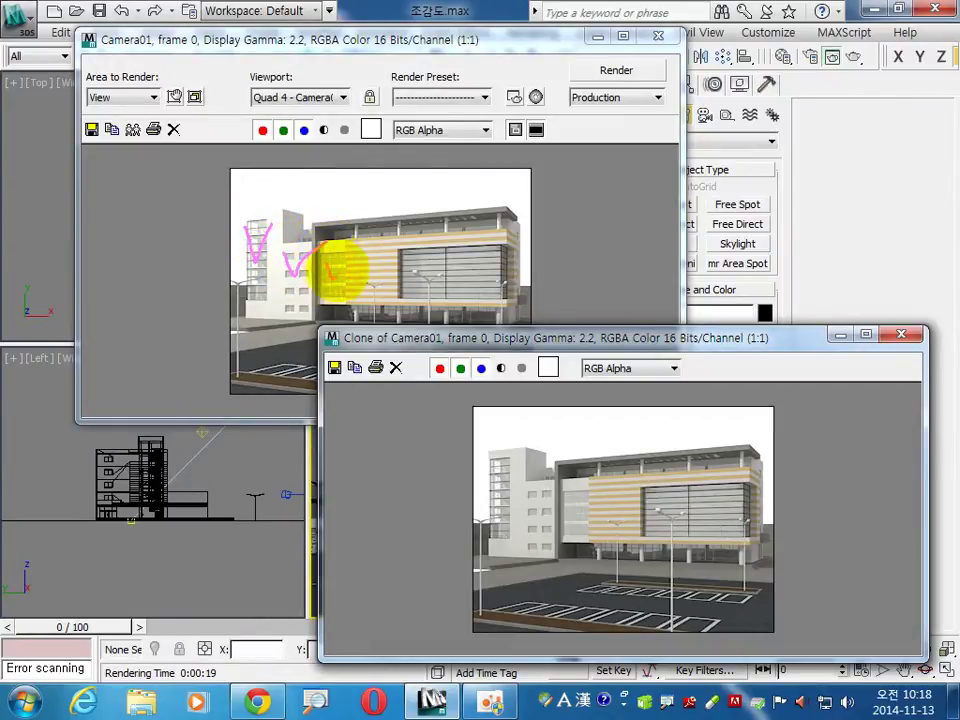
pyautogui.moveTo(324, 230); pyautogui.dragTo(317, 221)
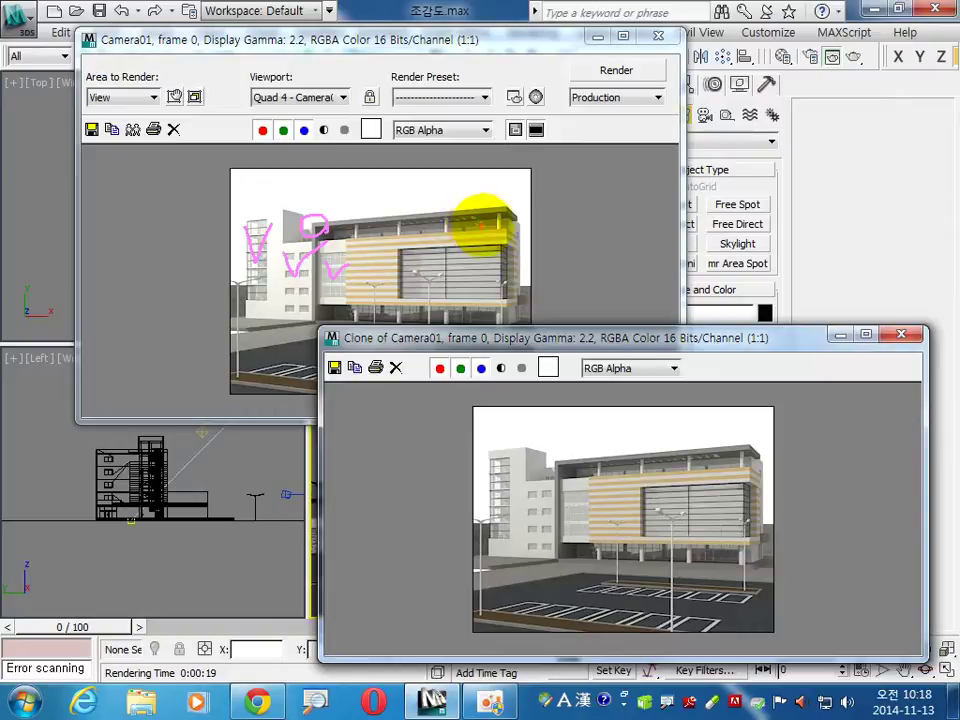
pyautogui.moveTo(275, 160); pyautogui.dragTo(130, 325)
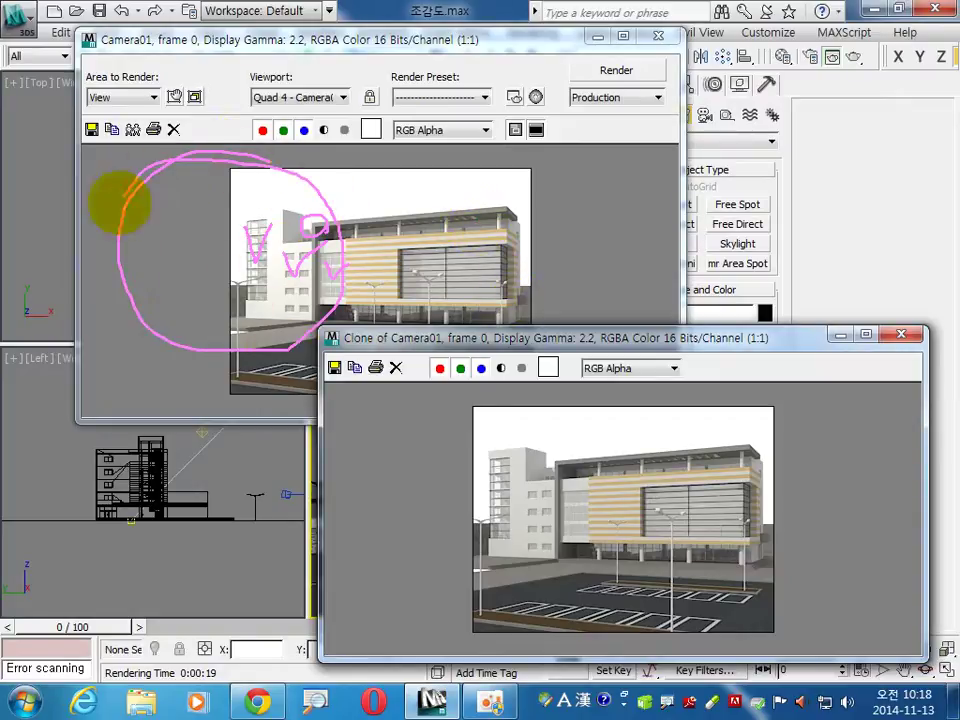
pyautogui.press('Escape')
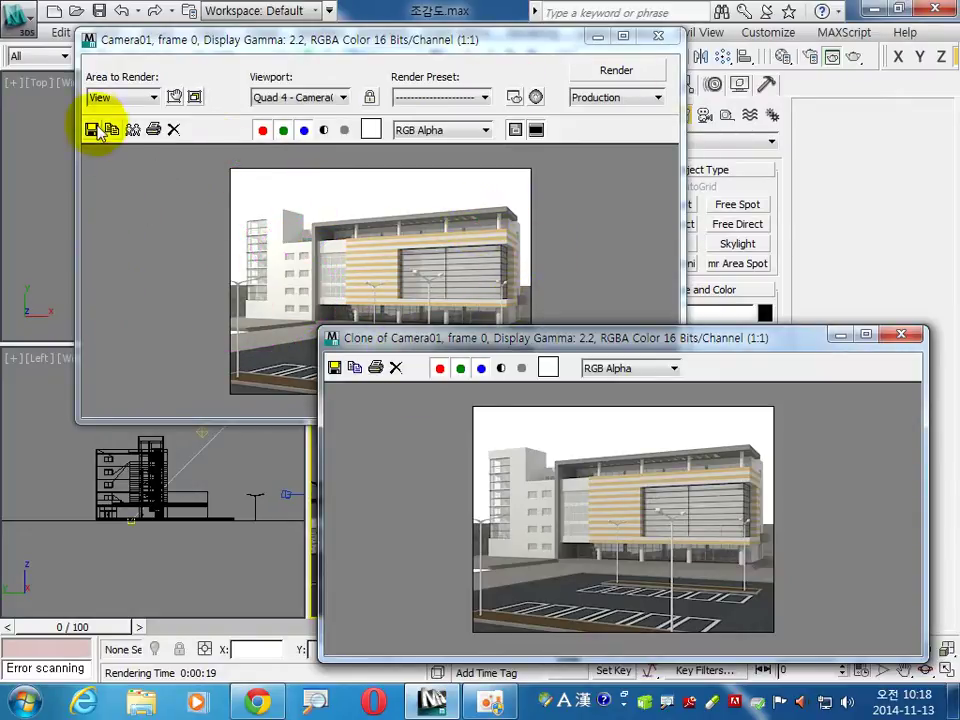
# Step: Clone the new render, minimize both clones, and close the main render window
pyautogui.click(112, 129)
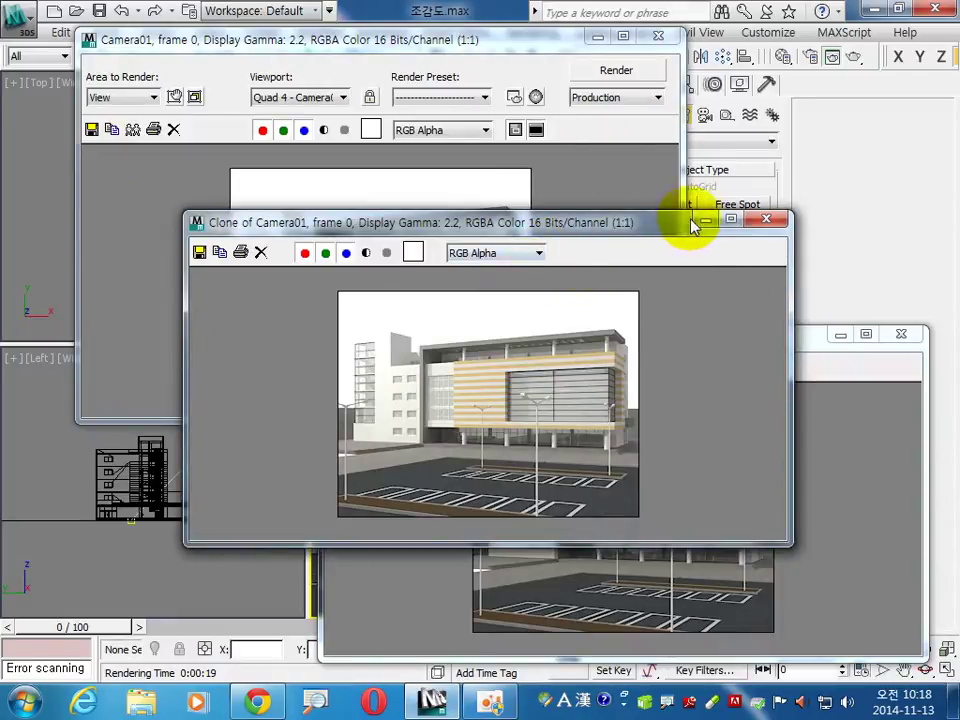
pyautogui.click(703, 221)
pyautogui.click(841, 334)
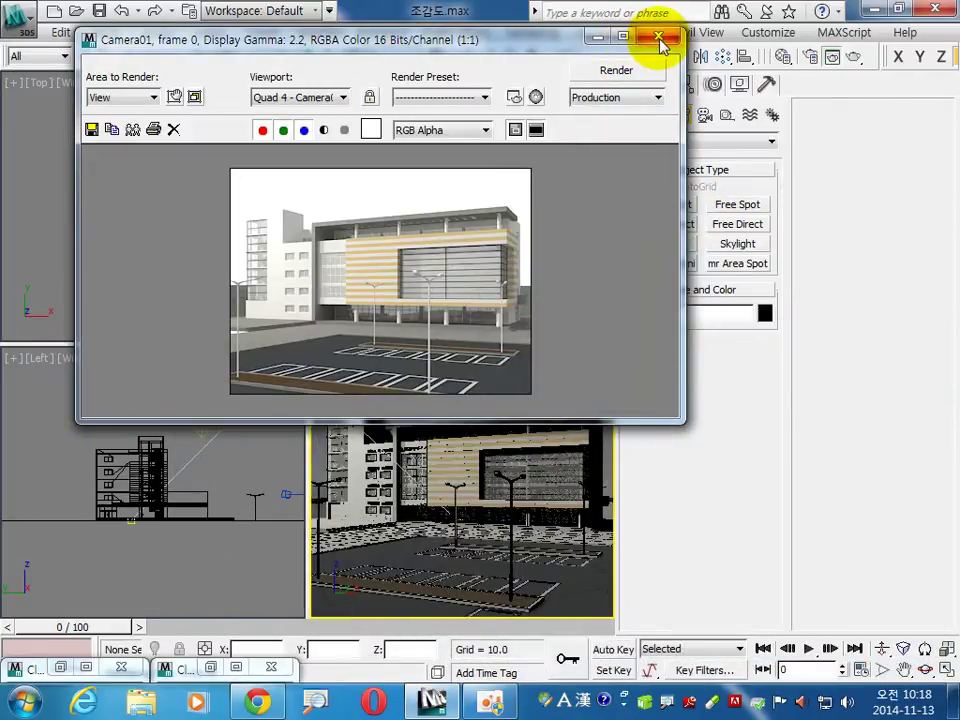
pyautogui.click(658, 36)
pyautogui.click(117, 222)
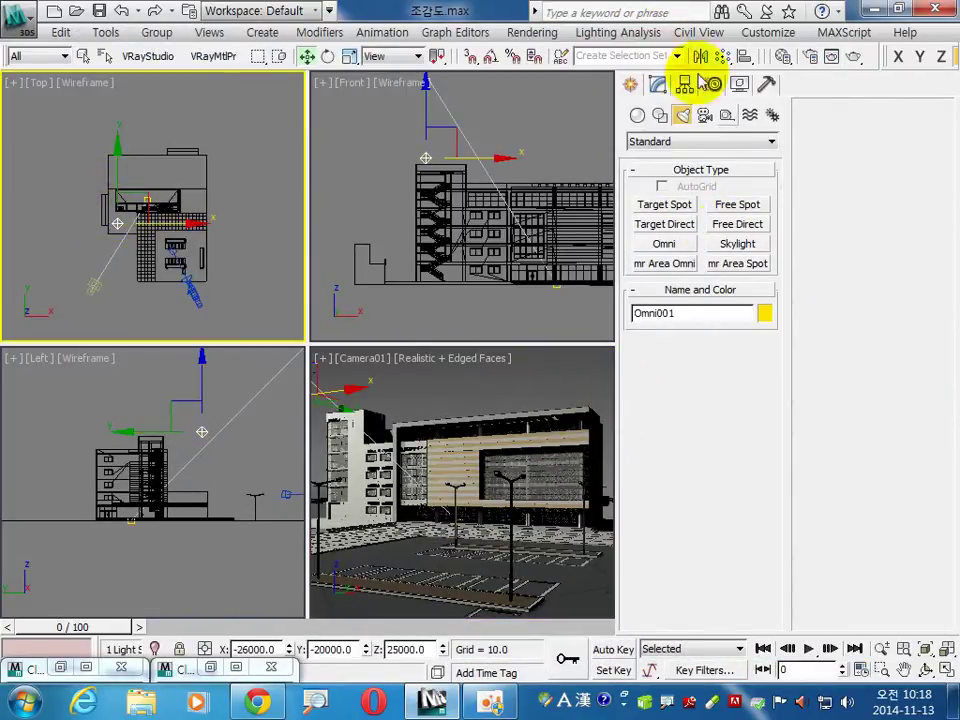
# Step: Turn off shadows for Omni001 in the Modify panel
pyautogui.click(657, 84)
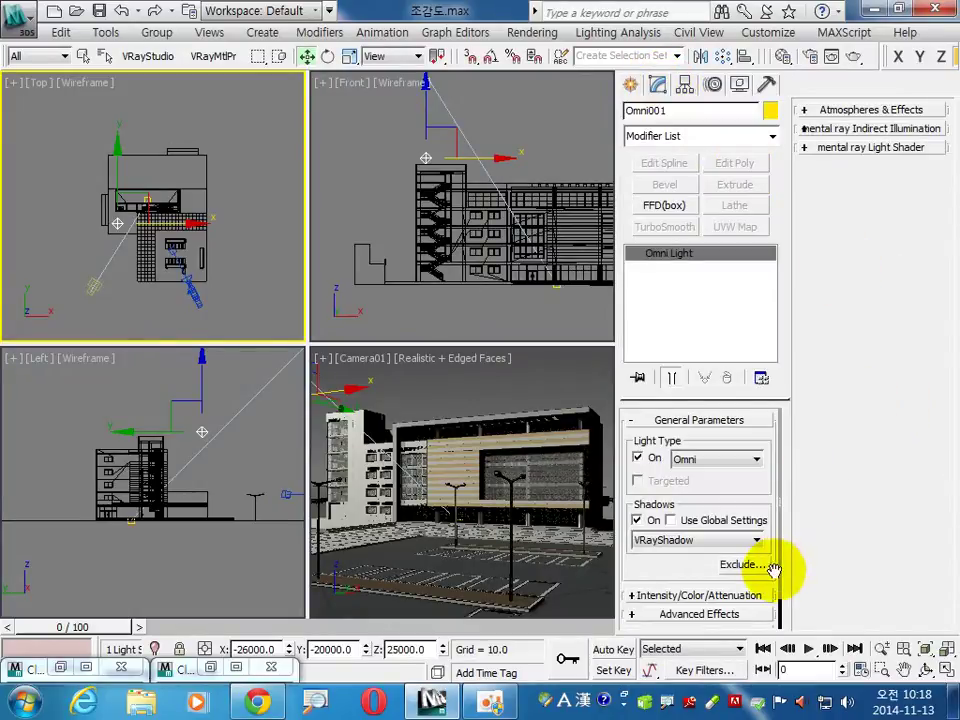
pyautogui.click(638, 520)
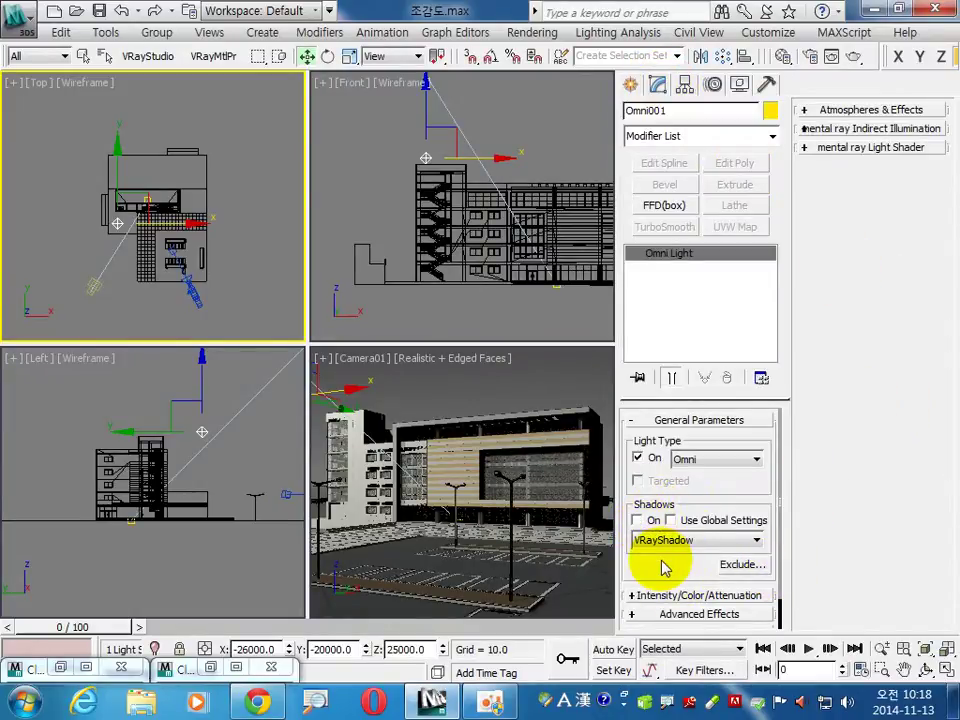
pyautogui.moveTo(666, 568); pyautogui.dragTo(707, 493)
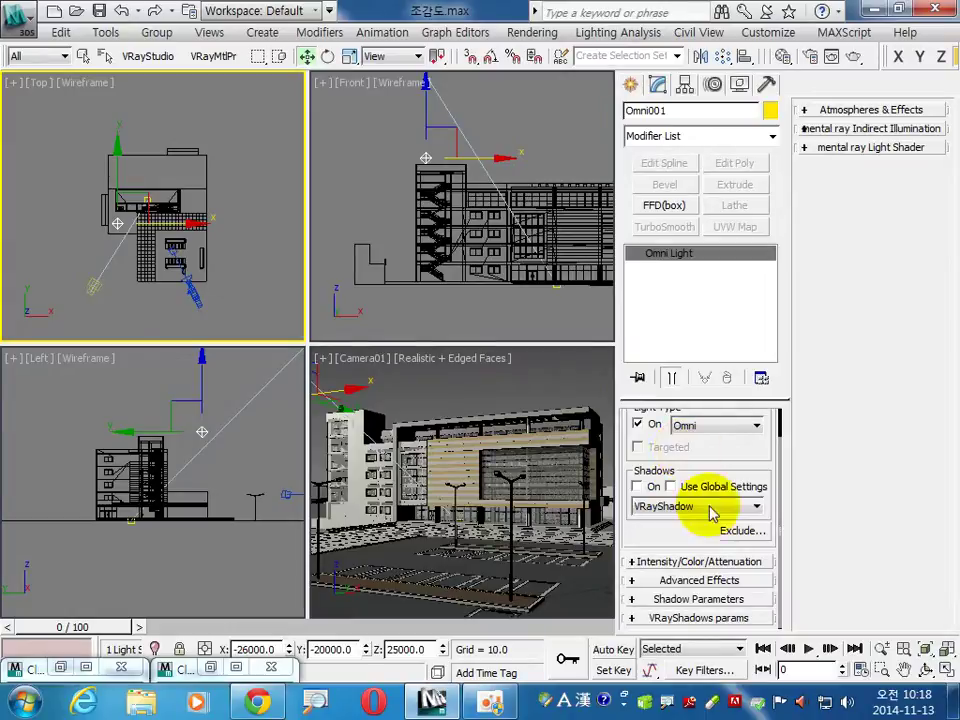
# Step: Set Omni001 to include only 유리01, 유리03, 유리04 and 회색-패널
pyautogui.click(742, 531)
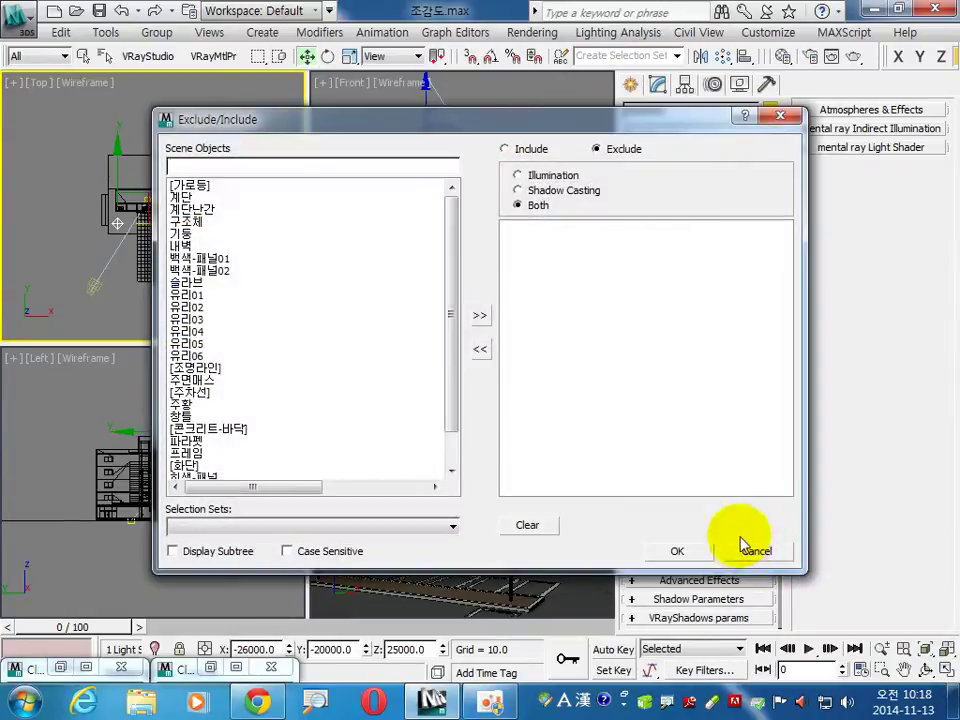
pyautogui.click(195, 296)
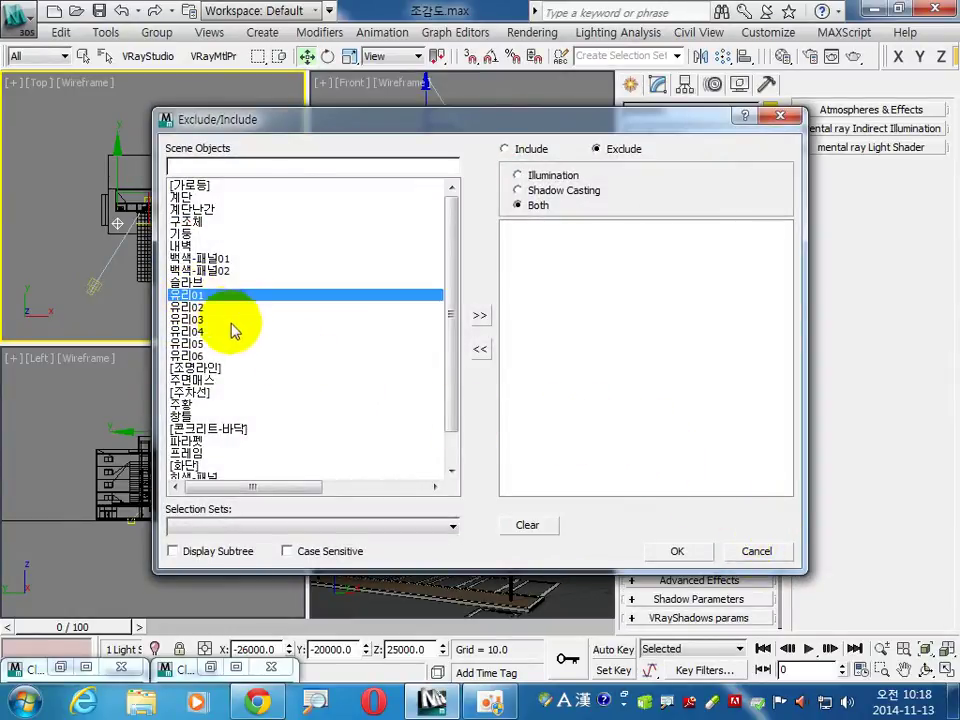
pyautogui.keyDown('ctrl'); pyautogui.click(208, 320); pyautogui.keyUp('ctrl')
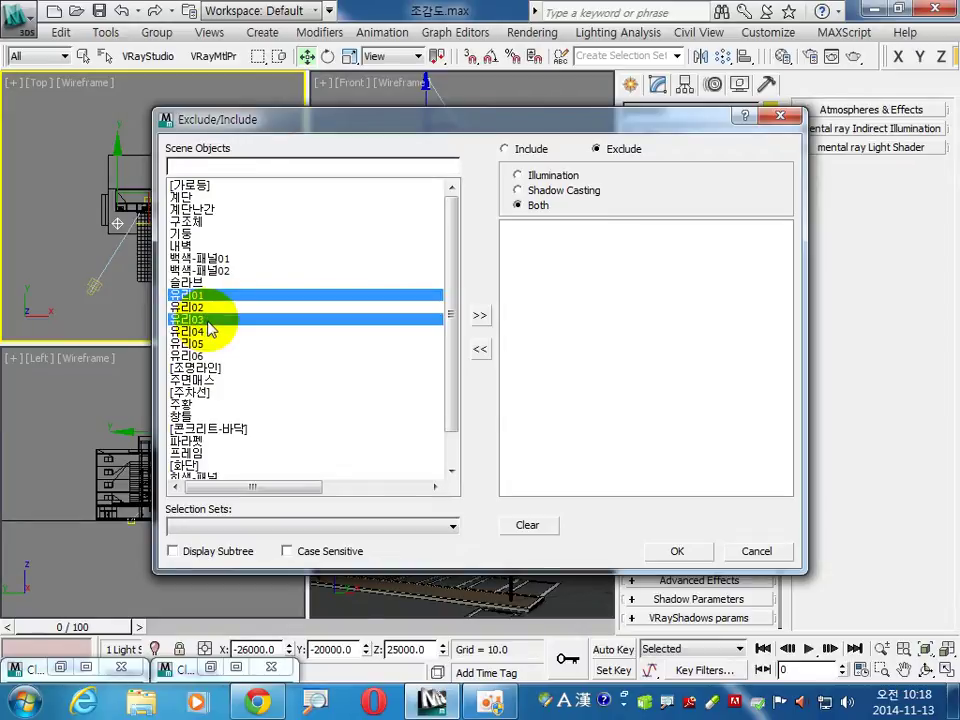
pyautogui.keyDown('ctrl'); pyautogui.click(207, 332); pyautogui.keyUp('ctrl')
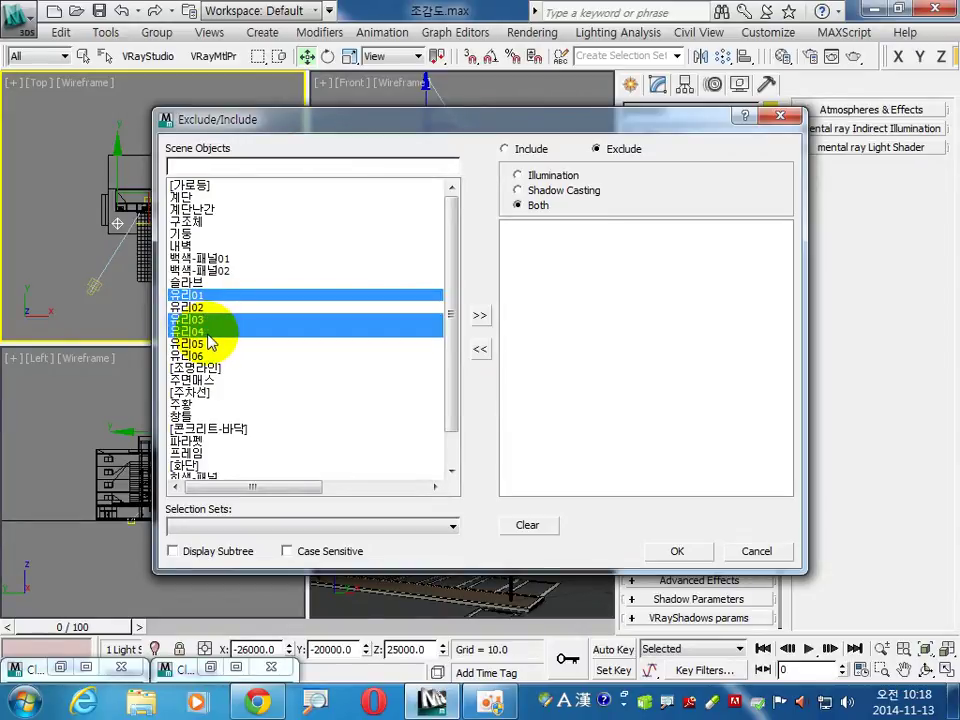
pyautogui.scroll(-1, 420, 395)
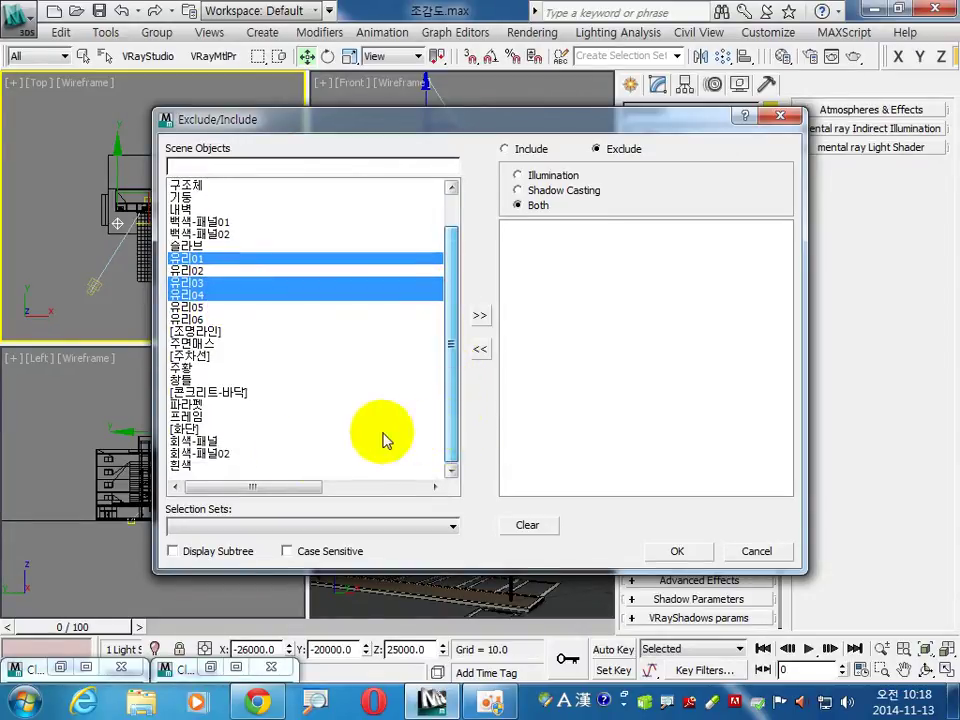
pyautogui.keyDown('ctrl'); pyautogui.click(215, 442); pyautogui.keyUp('ctrl')
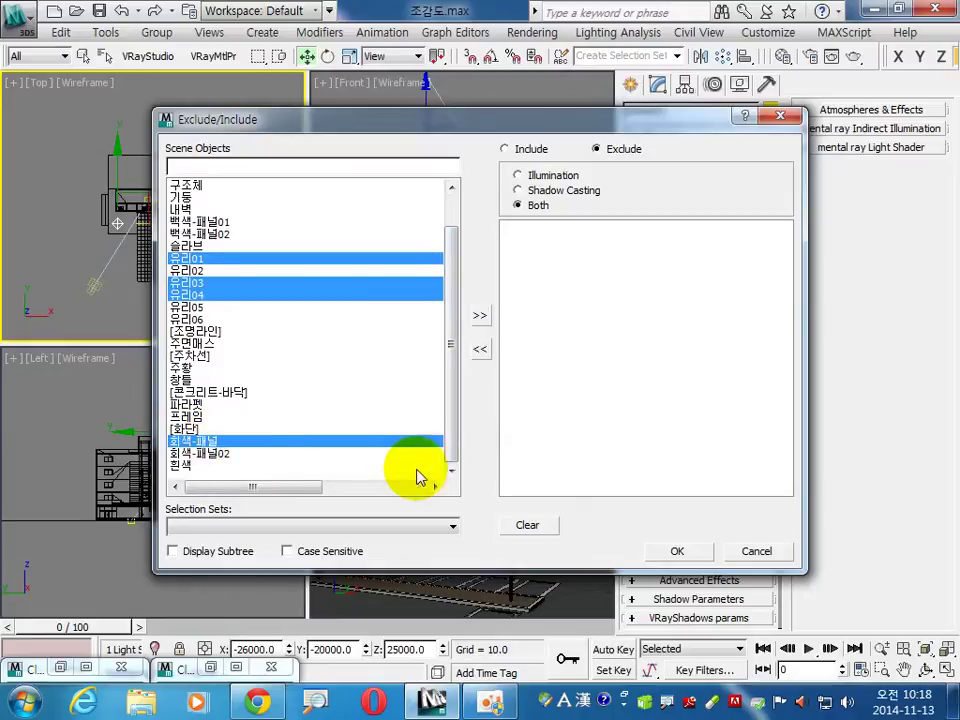
pyautogui.click(480, 316)
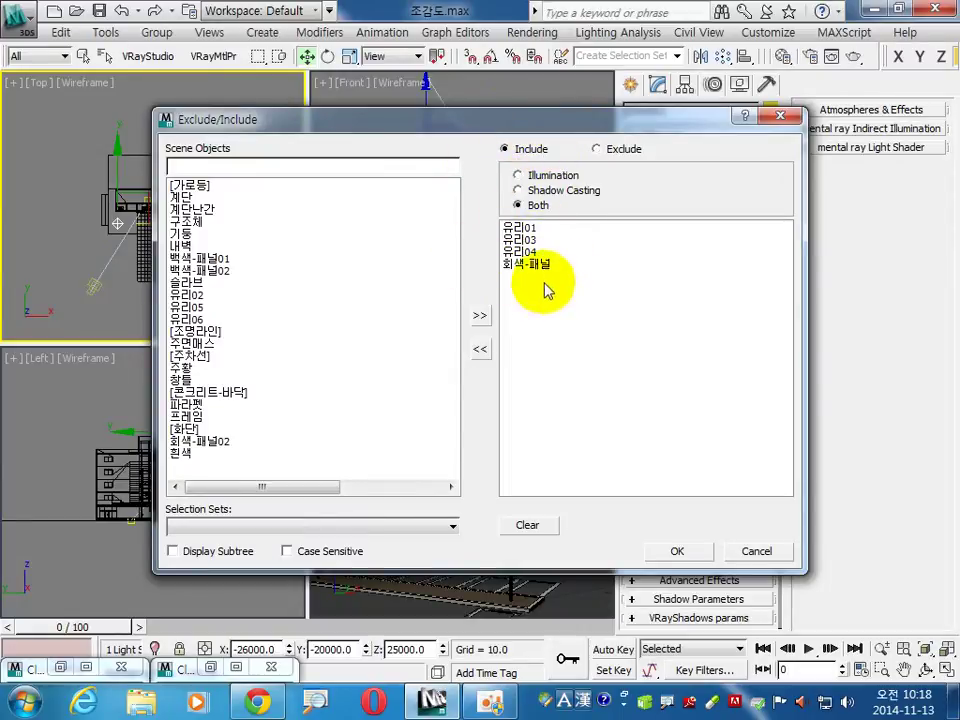
pyautogui.click(674, 551)
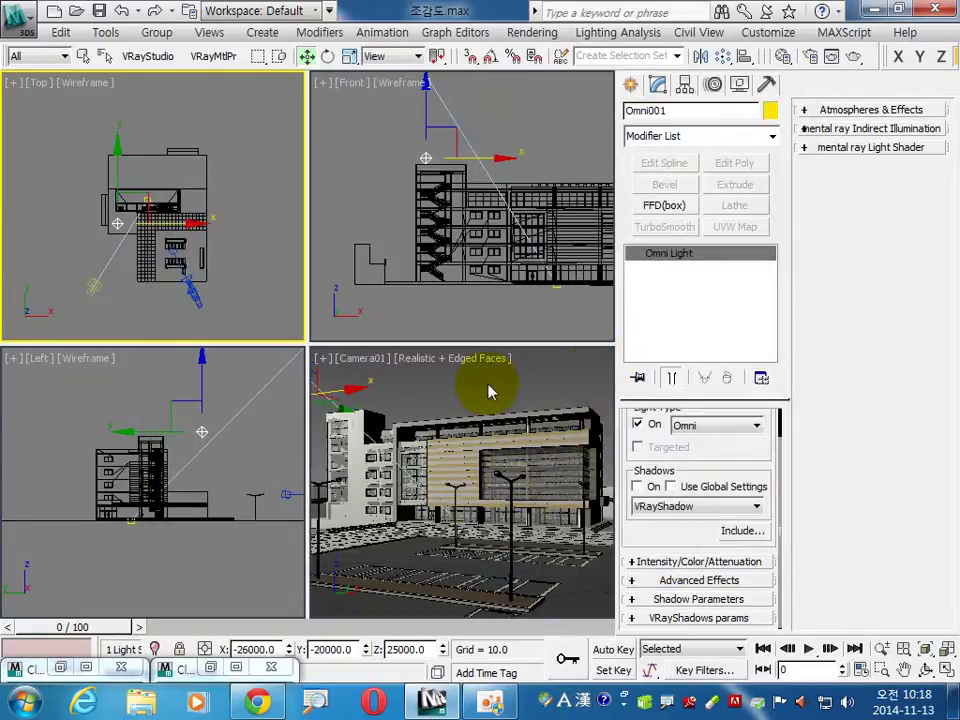
pyautogui.click(491, 390)
# Step: Re-render the camera view, compare it beside the earlier clone, then close both render windows
pyautogui.hotkey('shift', 'q')
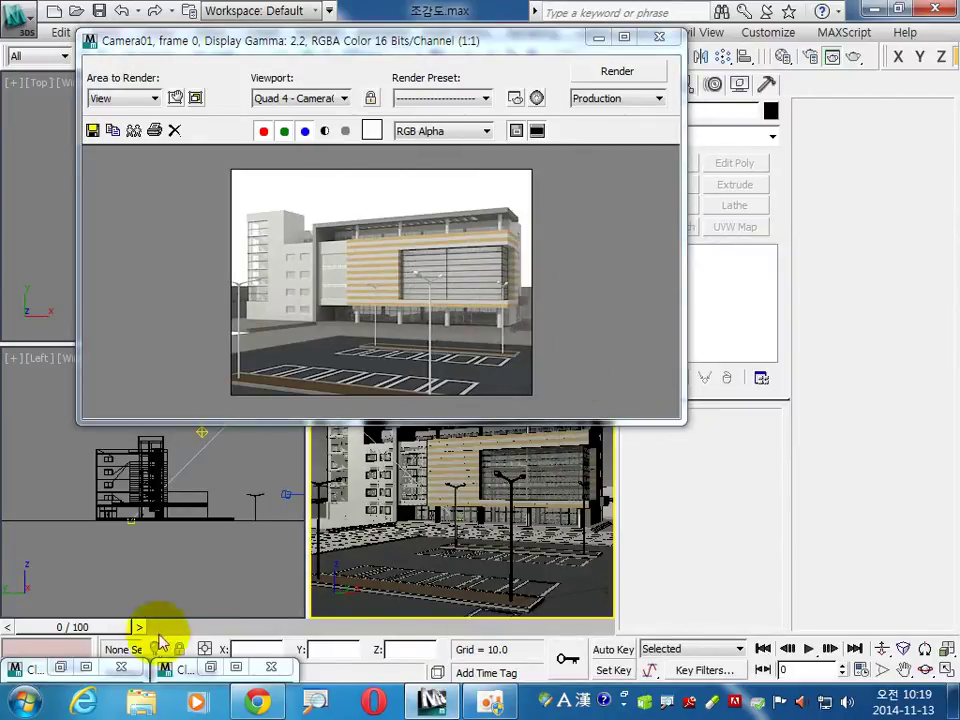
pyautogui.click(75, 669)
pyautogui.moveTo(461, 229)
pyautogui.mouseDown()
pyautogui.moveTo(546, 306)
pyautogui.moveTo(533, 250)
pyautogui.moveTo(710, 294)
pyautogui.mouseUp()
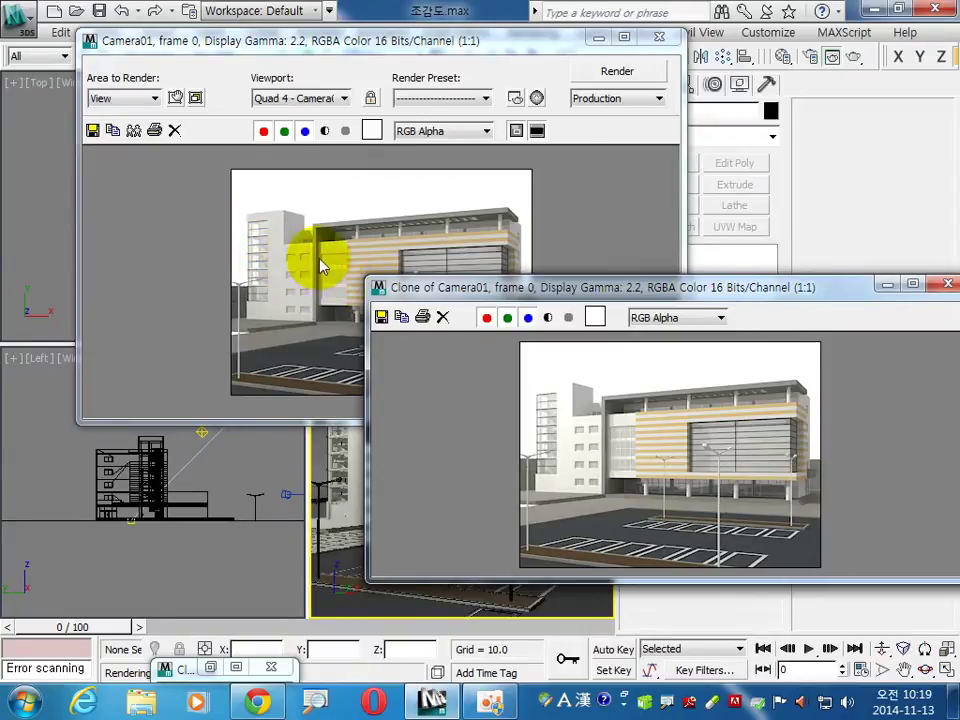
pyautogui.moveTo(650, 288)
pyautogui.mouseDown()
pyautogui.moveTo(480, 340)
pyautogui.moveTo(385, 328)
pyautogui.mouseUp()
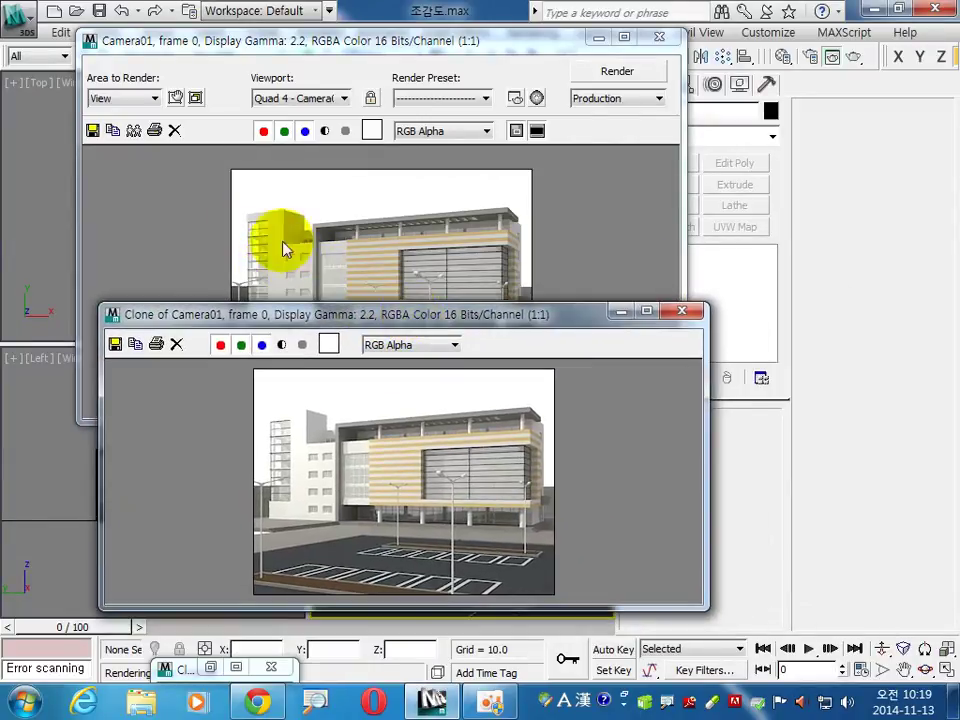
pyautogui.click(679, 316)
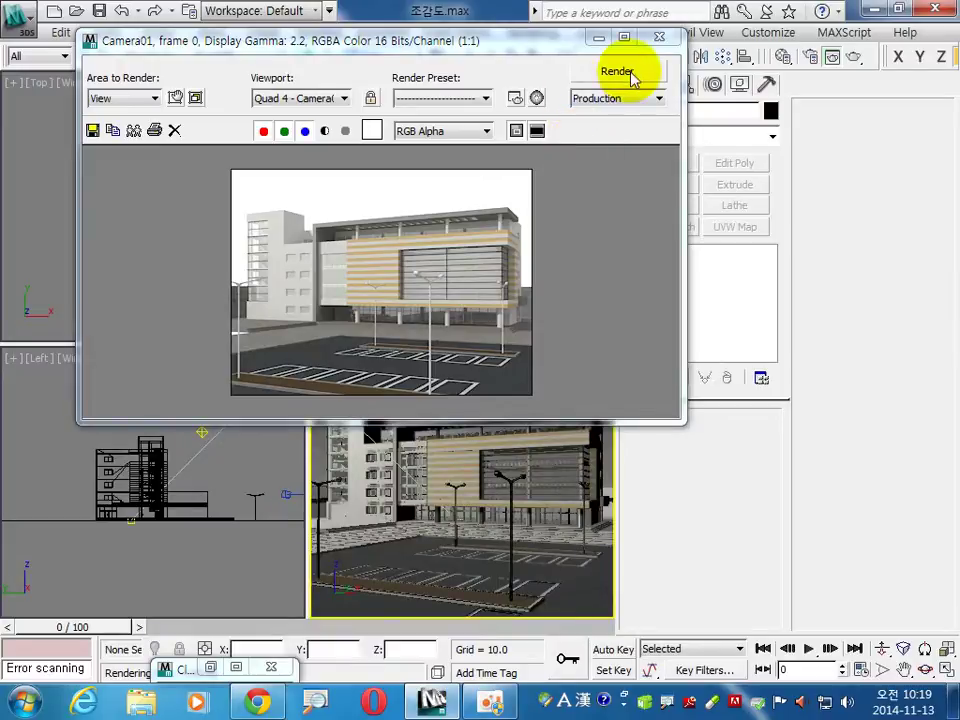
pyautogui.click(659, 37)
pyautogui.click(118, 222)
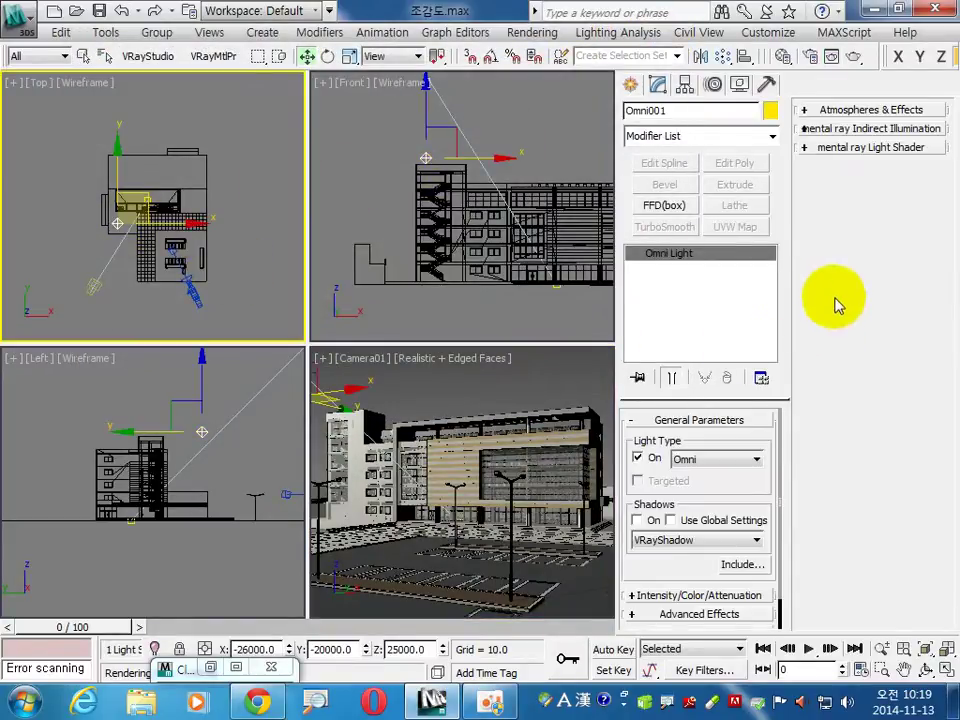
# Step: Change Omni001's light colour to pure white (255, 255, 255)
pyautogui.scroll(-2, 692, 473)
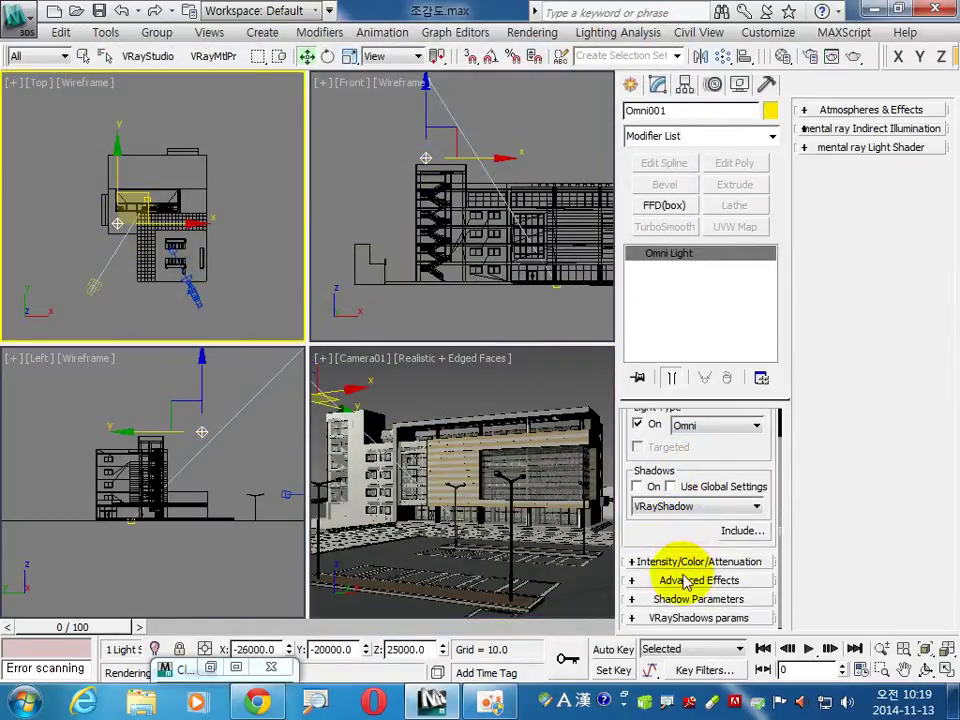
pyautogui.doubleClick(866, 131)
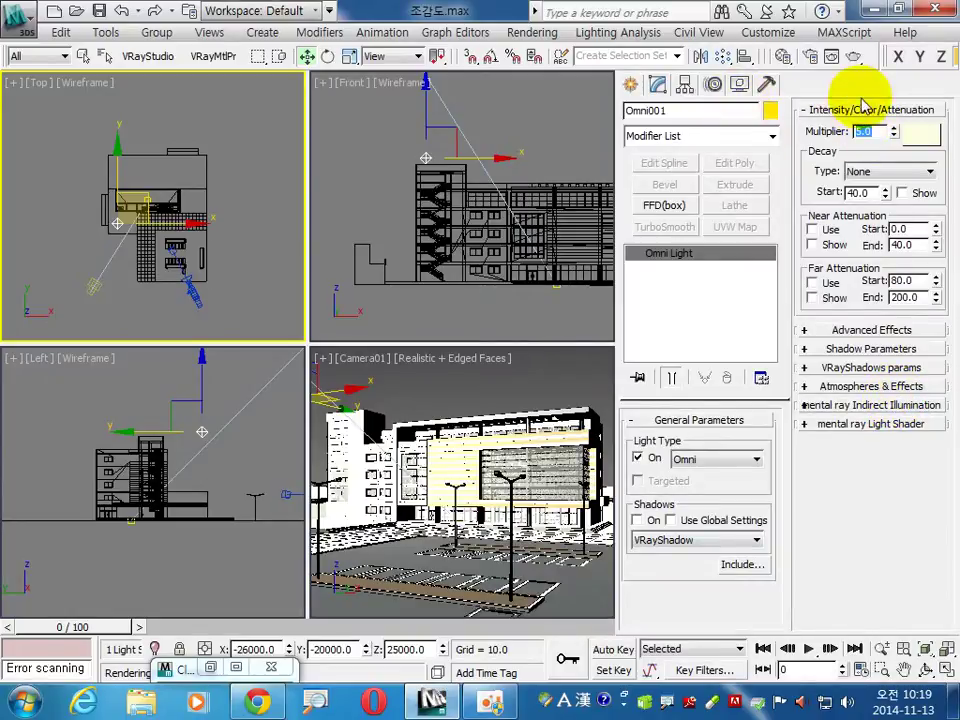
pyautogui.click(924, 133)
pyautogui.moveTo(552, 243); pyautogui.dragTo(560, 264)
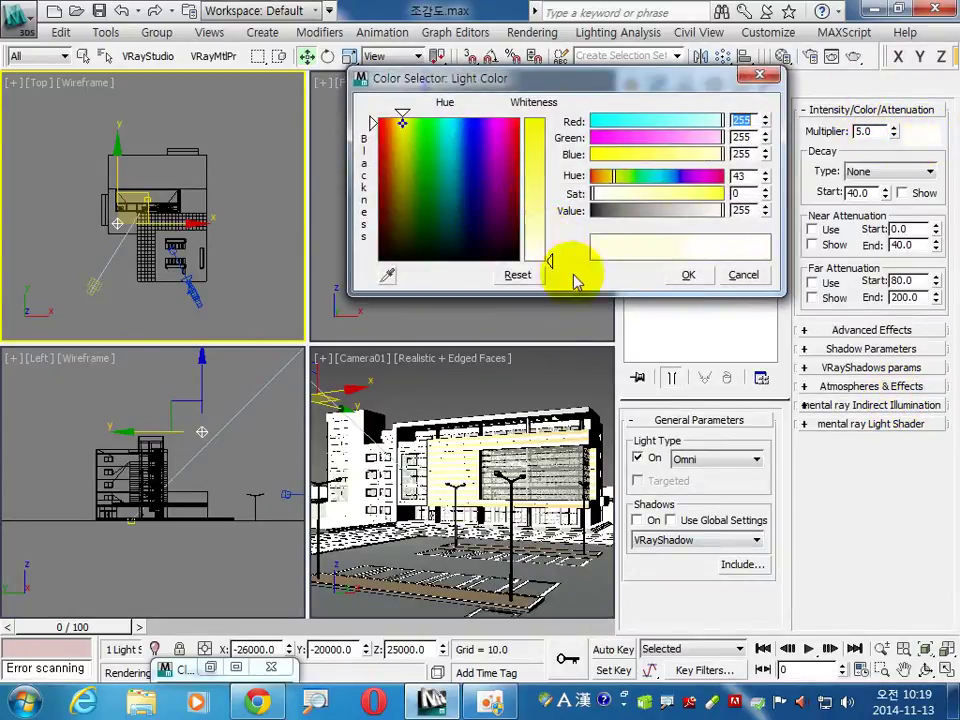
pyautogui.click(685, 272)
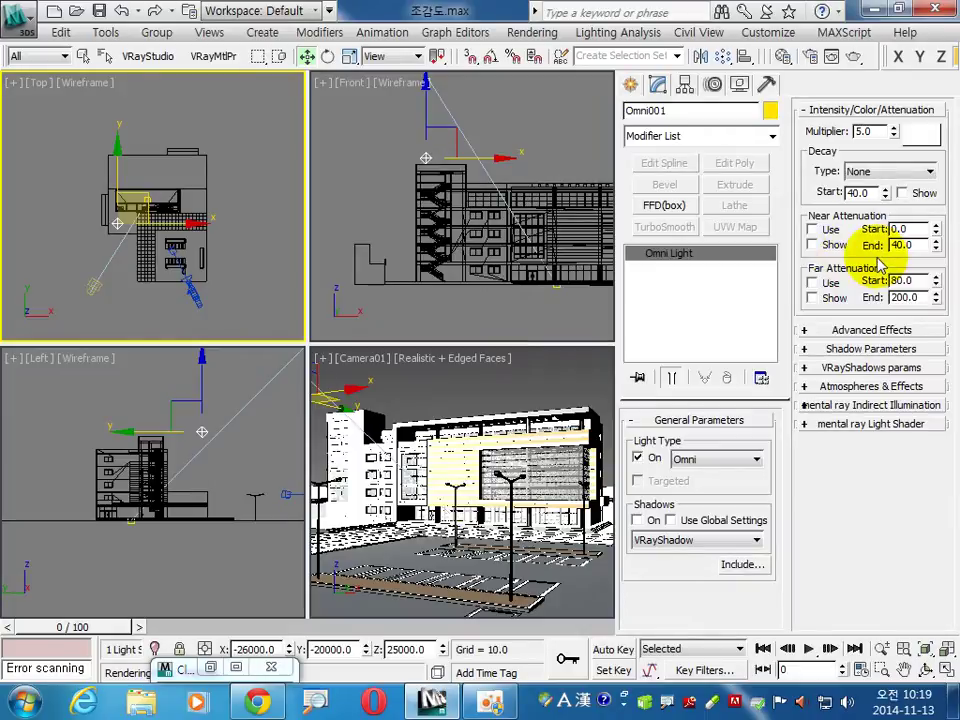
# Step: Enable Omni001's far attenuation with Start 5000 and End 35000
pyautogui.click(812, 282)
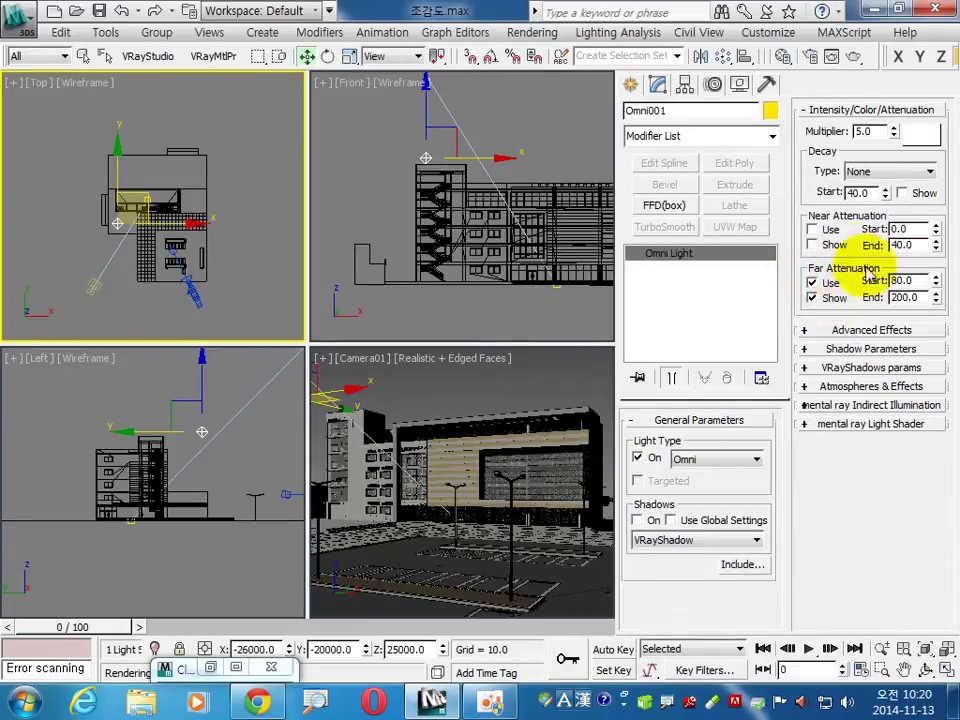
pyautogui.doubleClick(917, 281)
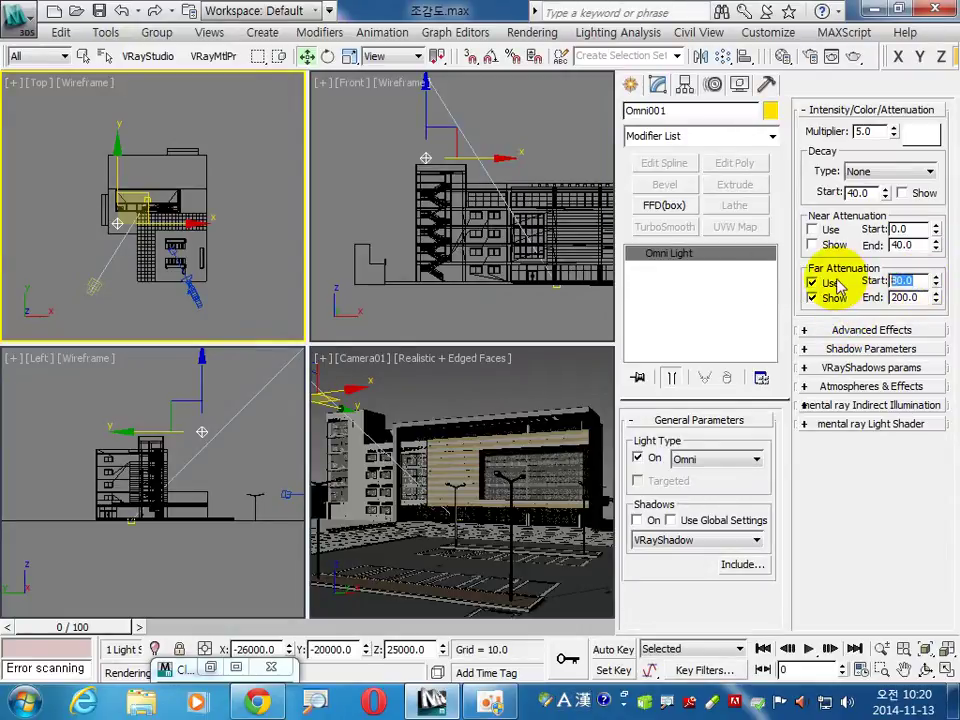
pyautogui.write('500')
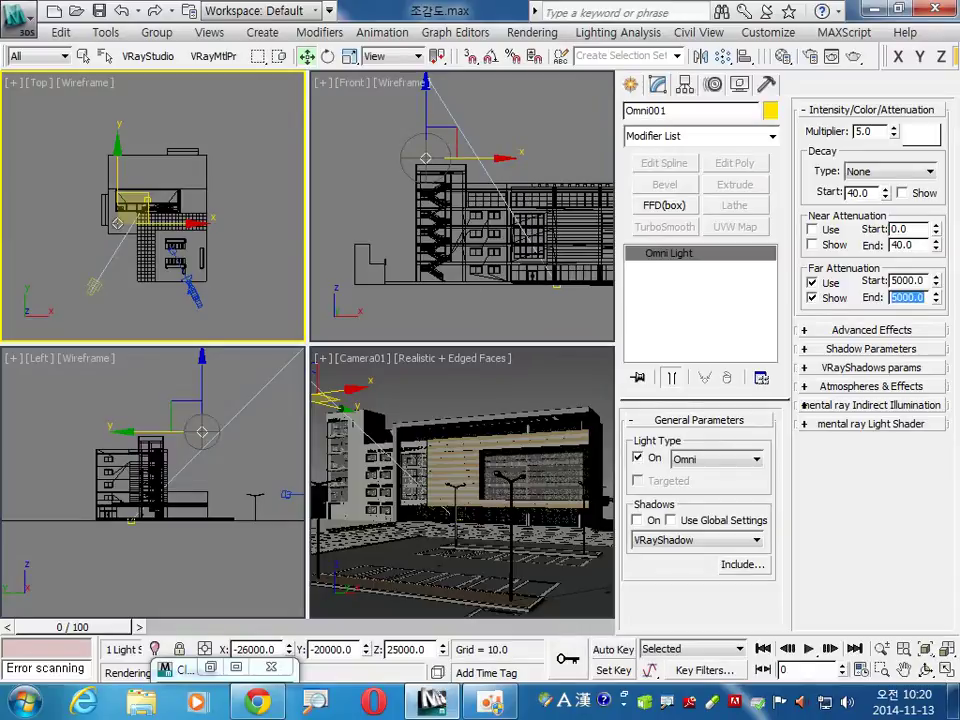
pyautogui.press('Return')
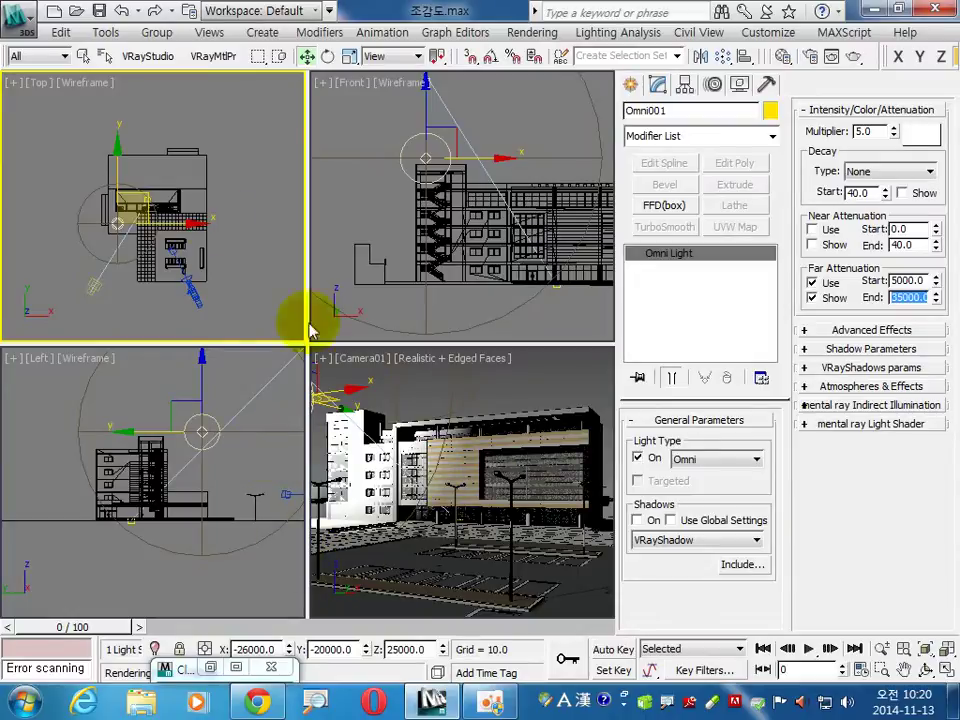
pyautogui.scroll(2, 155, 183)
pyautogui.scroll(2, 182, 200)
pyautogui.scroll(2, 200, 215)
pyautogui.scroll(2, 182, 181)
pyautogui.scroll(-2, 192, 226)
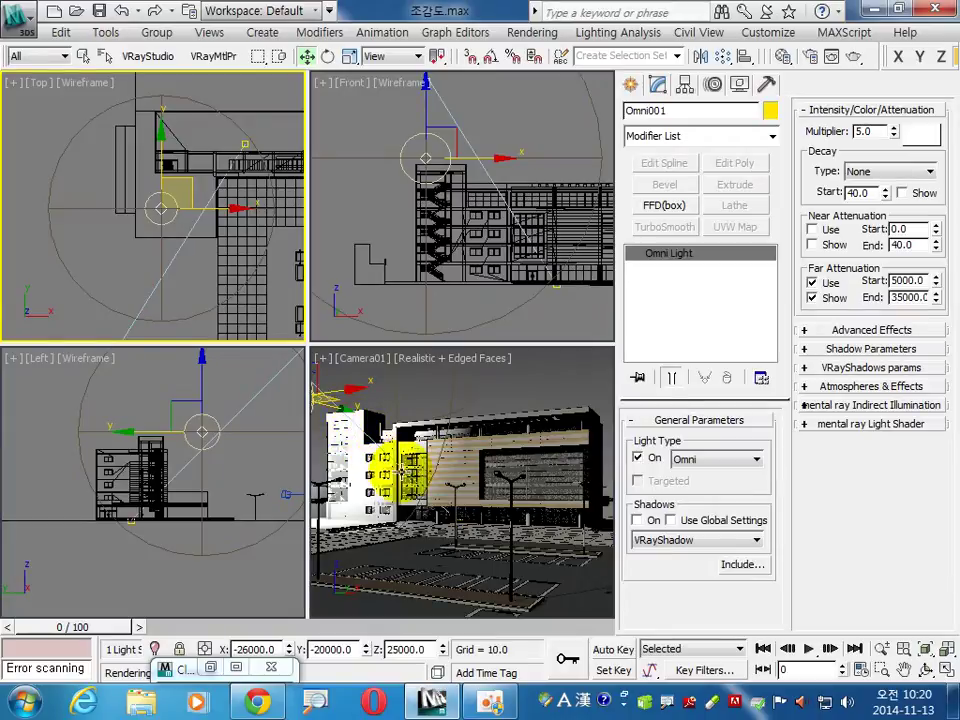
# Step: Render the Camera01 view with the attenuated fill light and bring up the Chrome reference photo
pyautogui.click(503, 392)
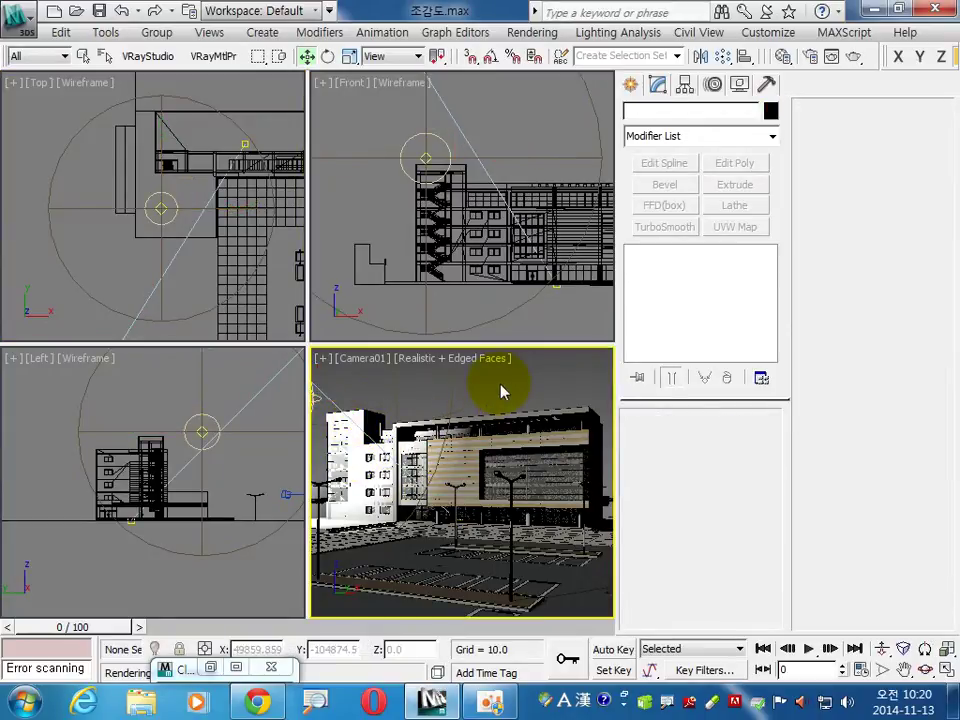
pyautogui.hotkey('shift', 'q')
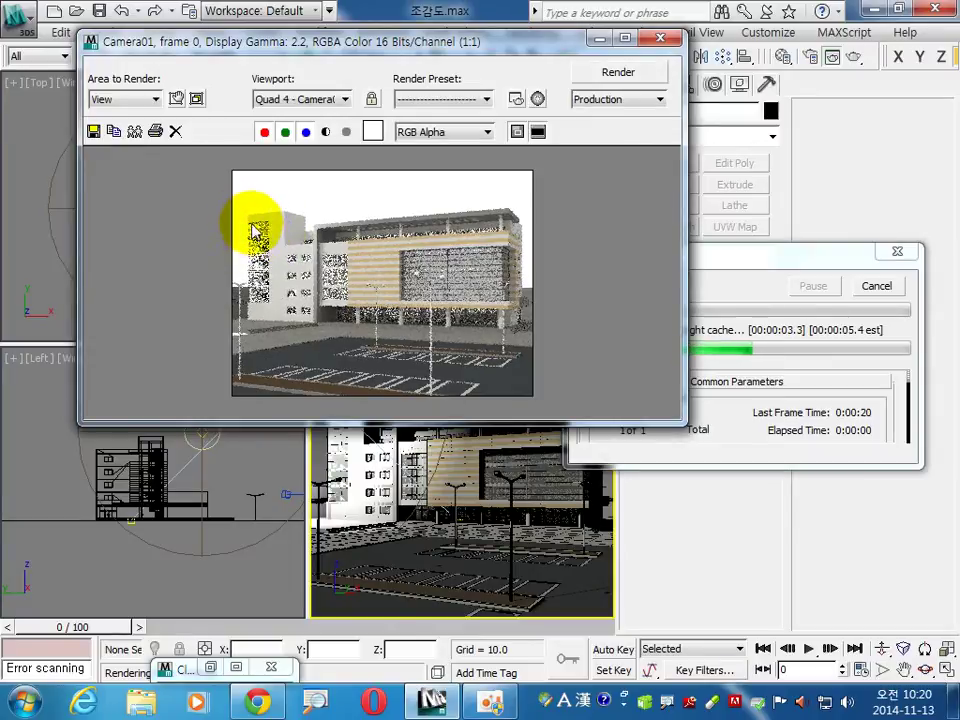
pyautogui.click(268, 706)
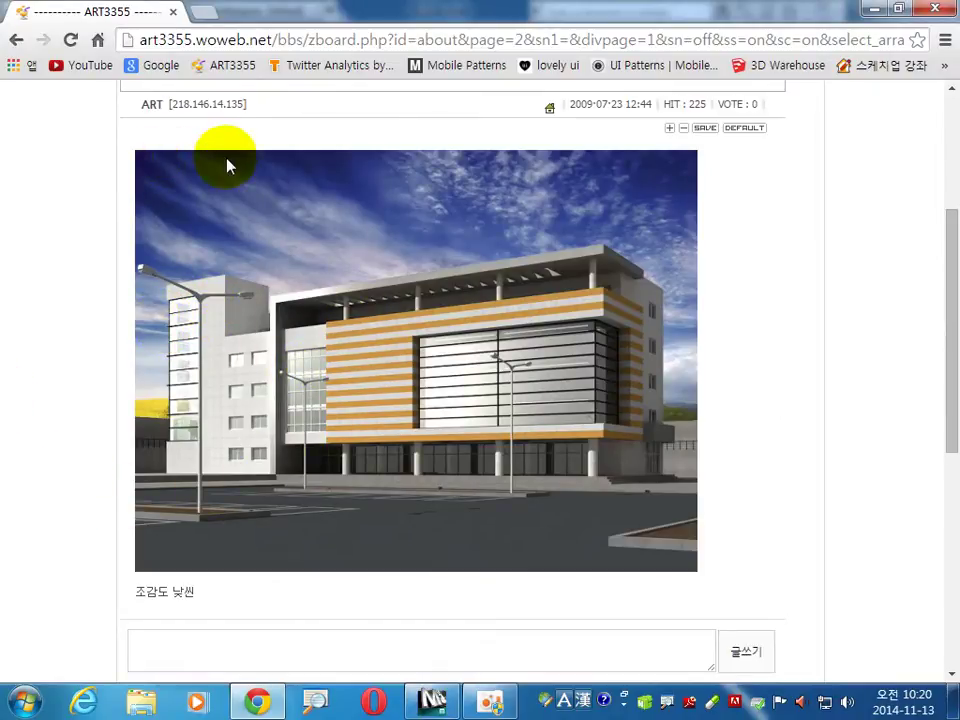
# Step: Mark the reference building's left glazing and compare the photo against the 3ds Max render
pyautogui.moveTo(295, 175)
pyautogui.mouseDown()
pyautogui.moveTo(228, 68)
pyautogui.moveTo(338, 185)
pyautogui.mouseUp()
pyautogui.moveTo(237, 421)
pyautogui.mouseDown()
pyautogui.moveTo(268, 354)
pyautogui.moveTo(310, 385)
pyautogui.mouseUp()
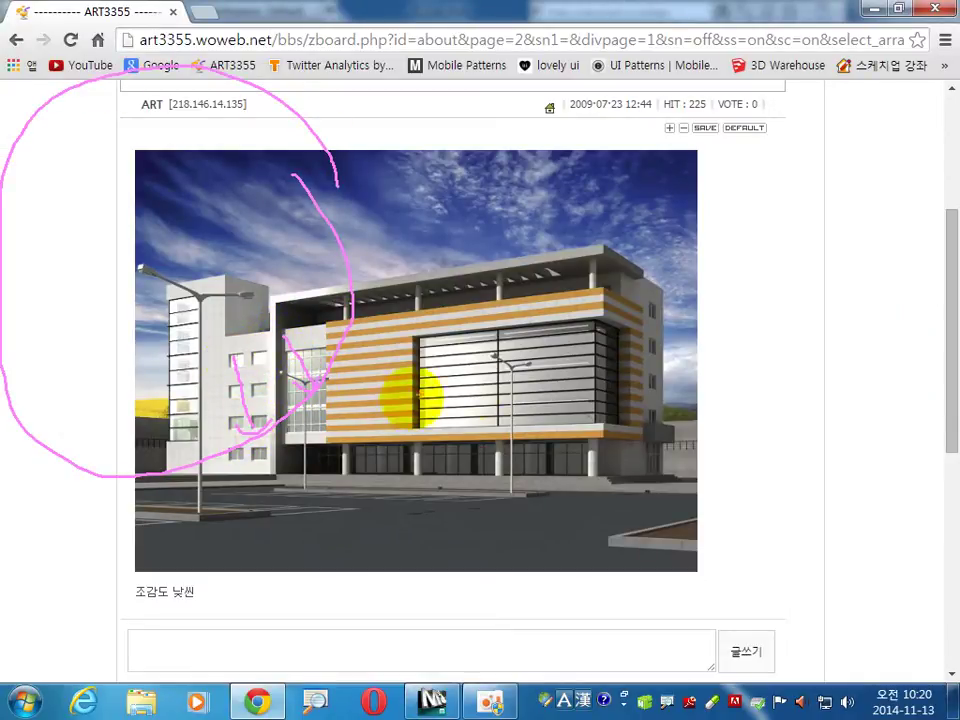
pyautogui.click(434, 700)
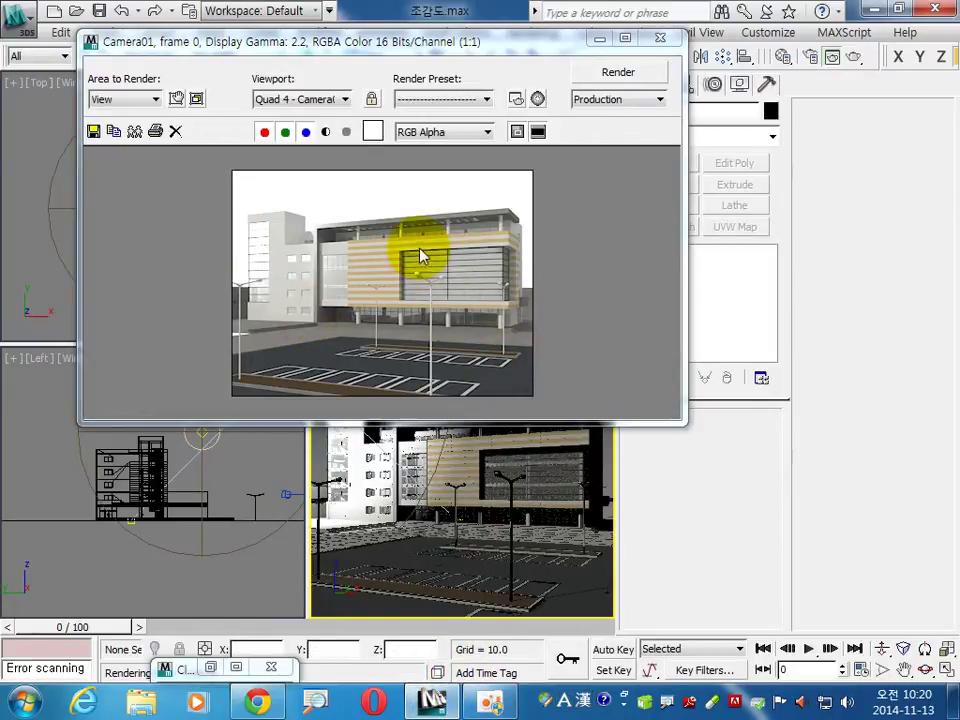
pyautogui.click(257, 700)
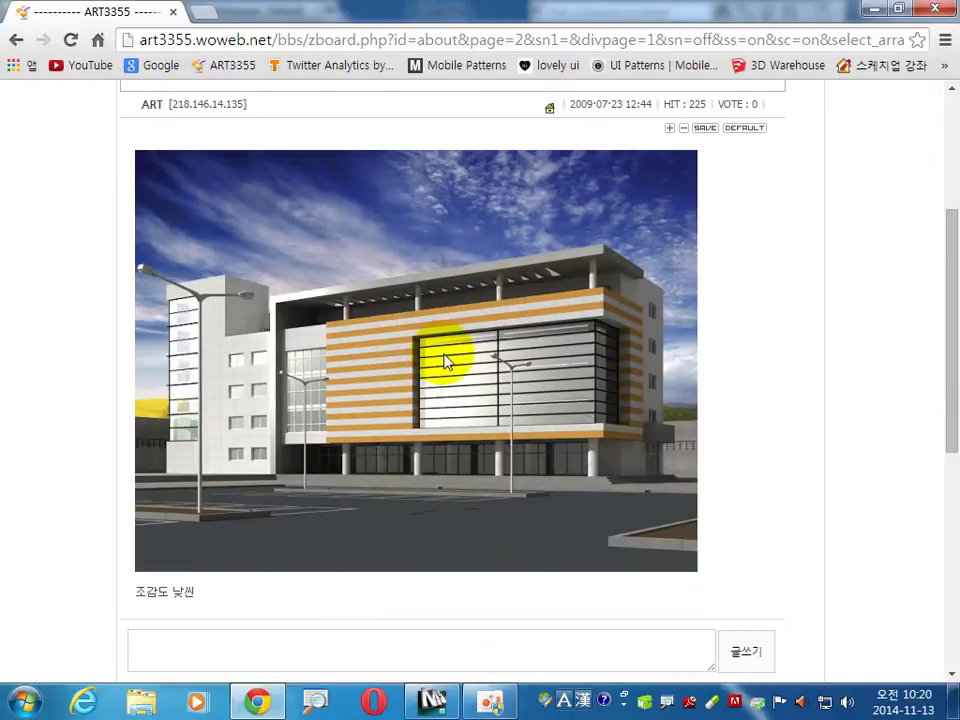
pyautogui.click(440, 702)
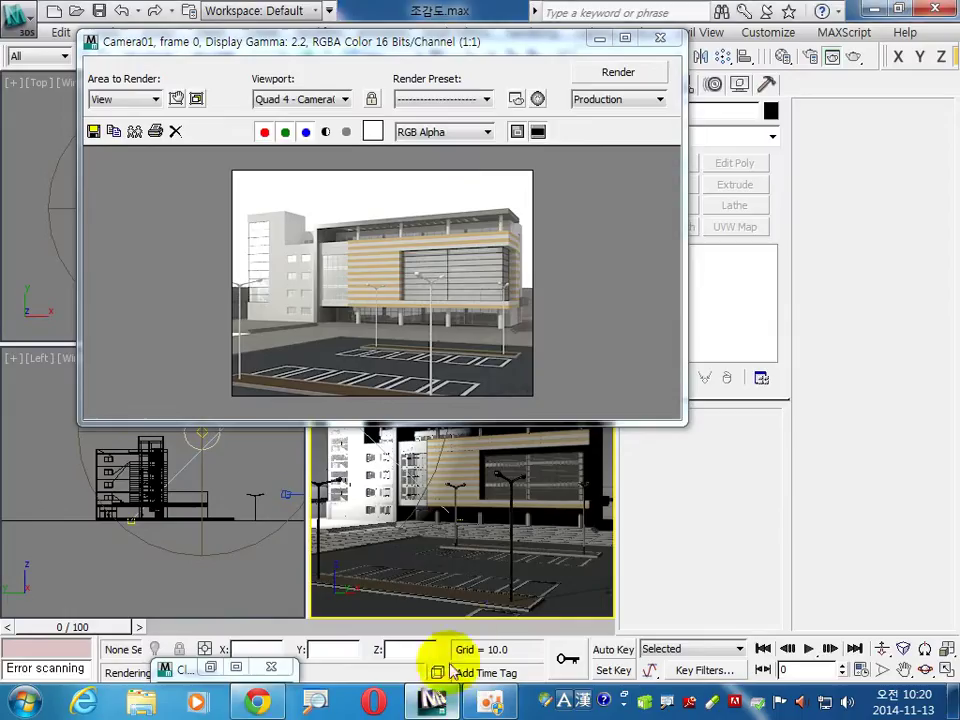
# Step: Clone the render, minimize the clone, and close the frame window
pyautogui.click(133, 131)
pyautogui.click(703, 222)
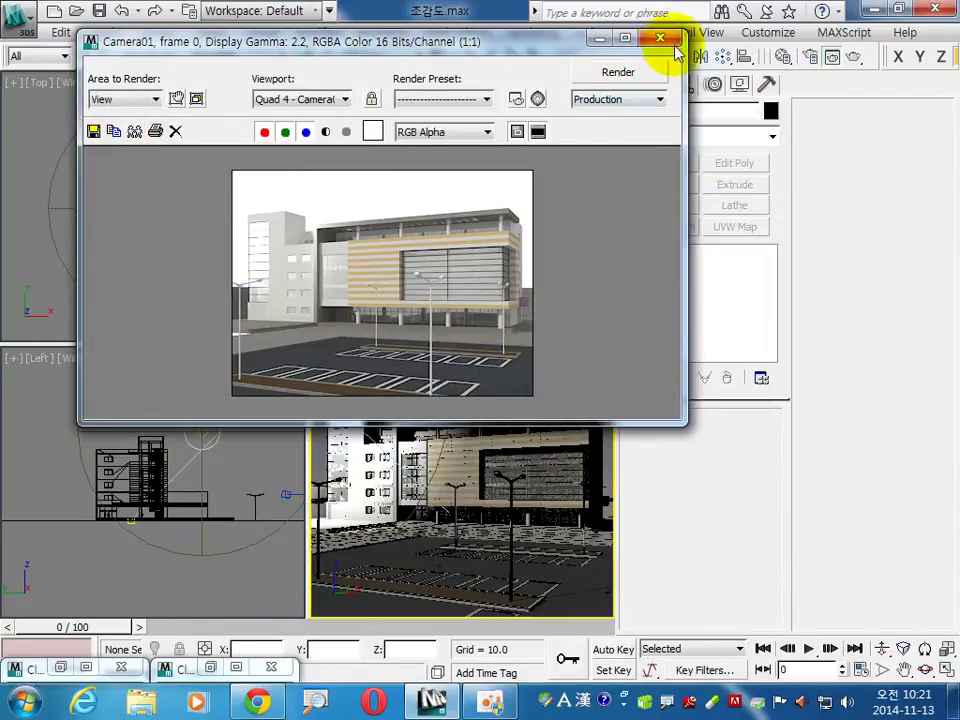
pyautogui.click(660, 38)
pyautogui.click(212, 270)
pyautogui.scroll(-3, 212, 270)
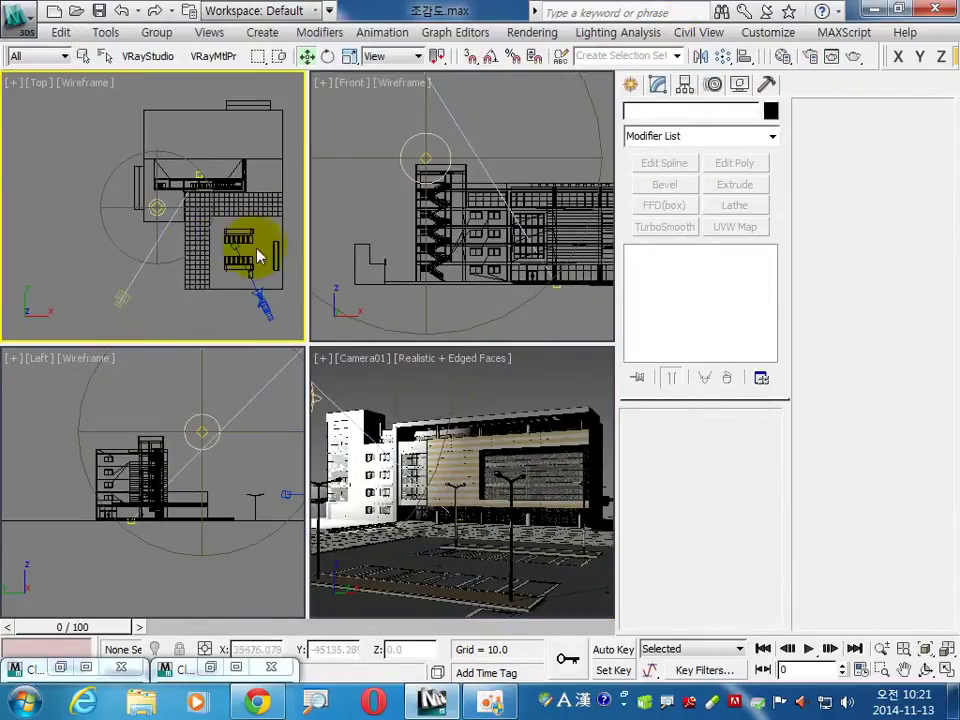
# Step: Create a second omni light, Omni002, in the Top viewport
pyautogui.scroll(-2, 257, 257)
pyautogui.click(630, 84)
pyautogui.click(682, 115)
pyautogui.click(665, 244)
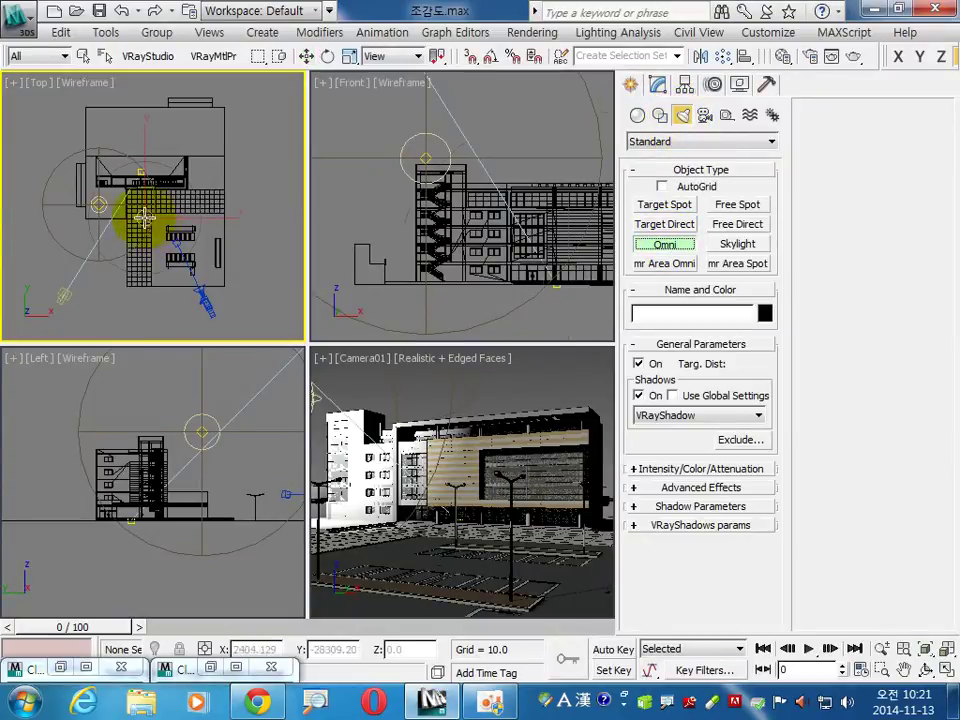
pyautogui.click(145, 217)
# Step: Position Omni002 at X 0, Y -30000, Z 10000 using Move Type-In
pyautogui.click(307, 56)
pyautogui.rightClick(307, 56)
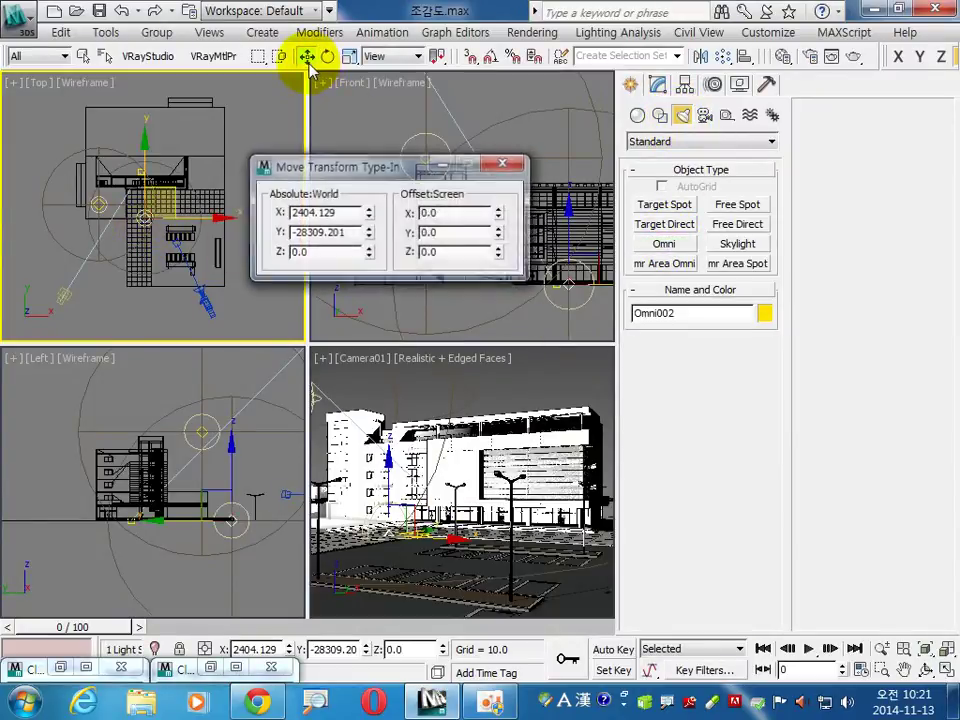
pyautogui.rightClick(368, 213)
pyautogui.doubleClick(335, 232)
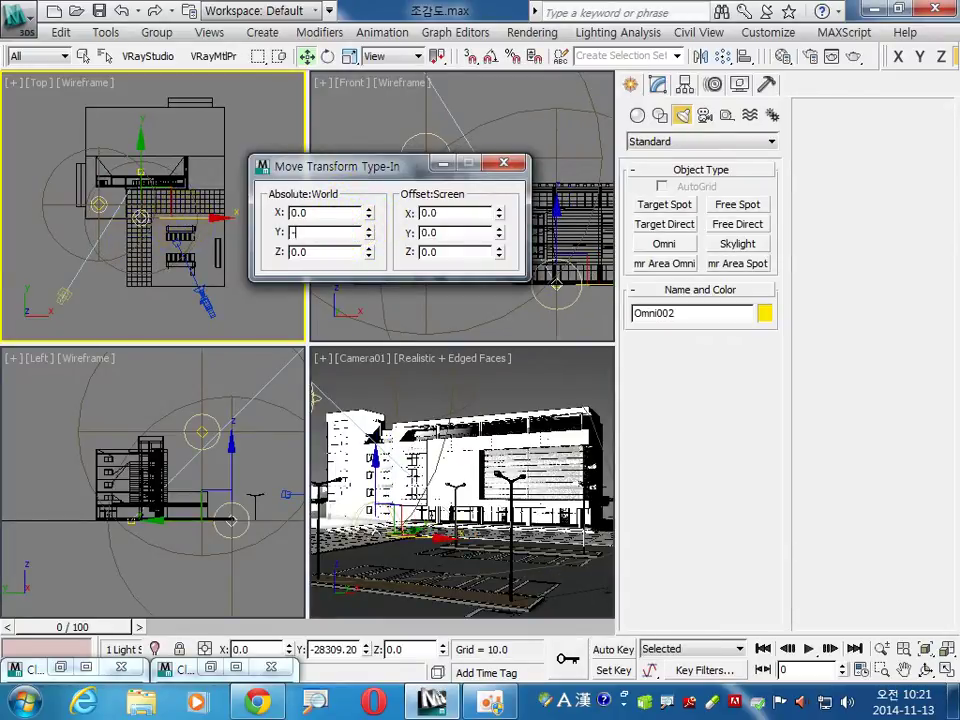
pyautogui.write('30000')
pyautogui.press('Return')
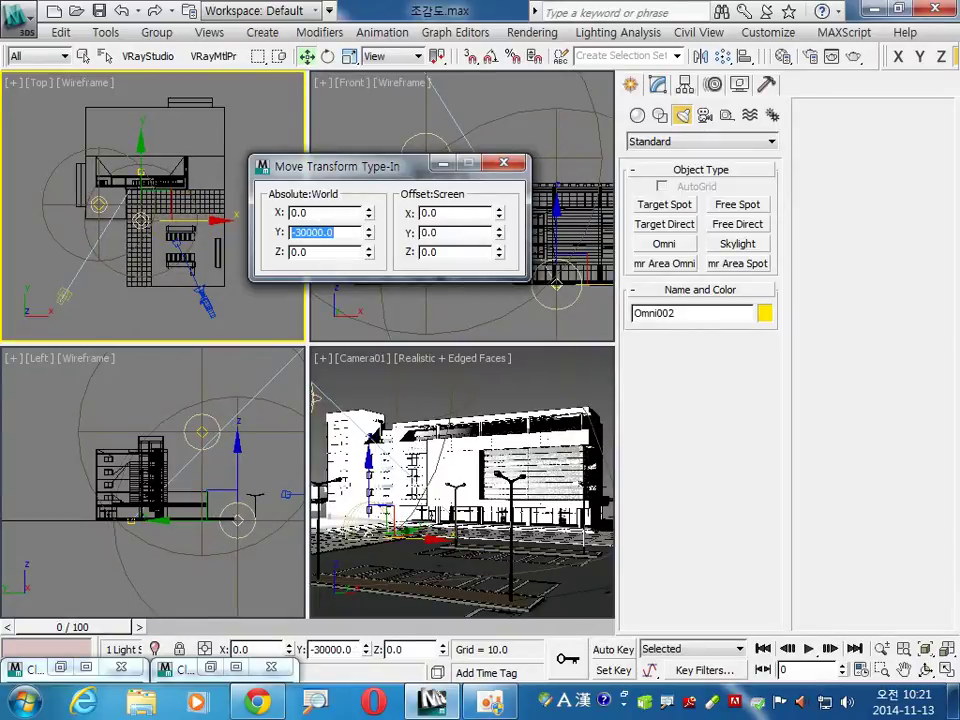
pyautogui.press('Tab')
pyautogui.write('10000')
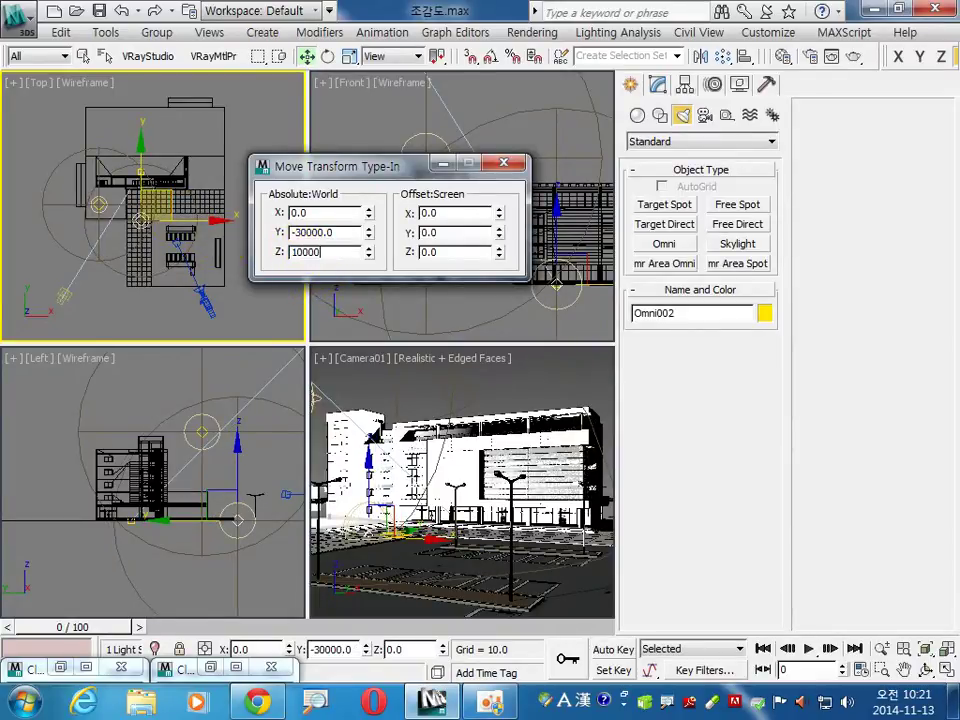
pyautogui.press('Return')
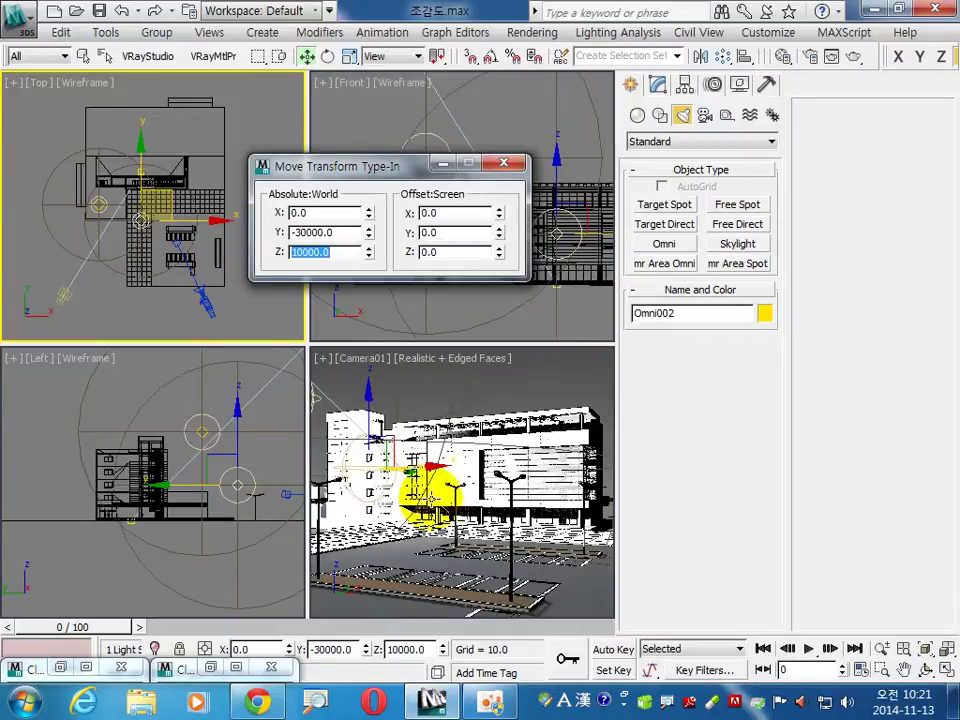
pyautogui.click(500, 163)
pyautogui.click(657, 84)
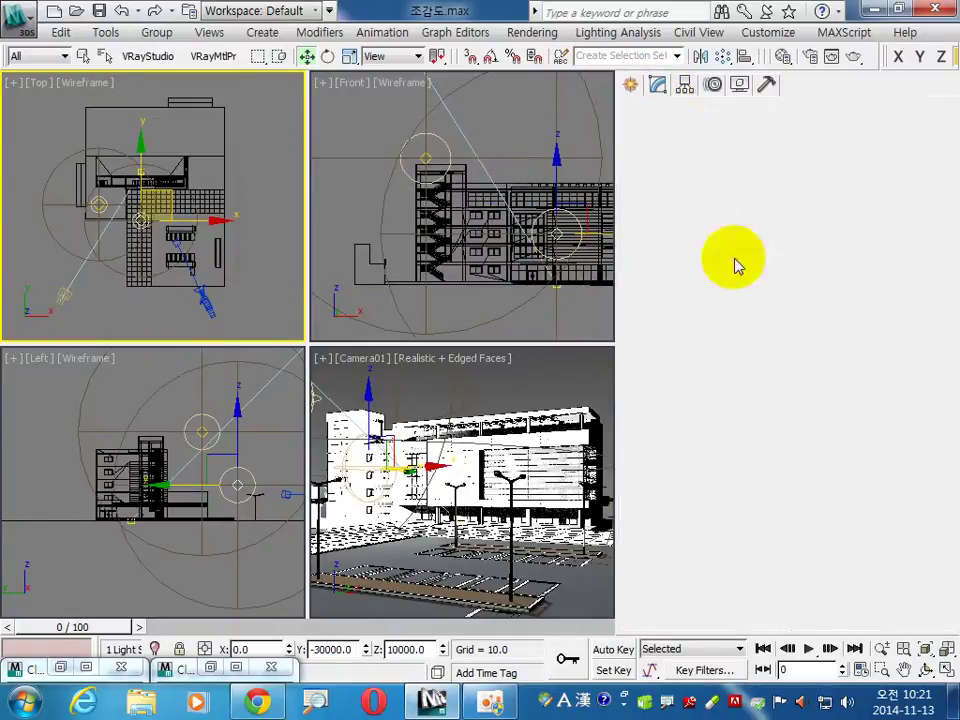
# Step: Turn off Omni002's shadows, keep multiplier 5.0, and set far attenuation start to 0.0
pyautogui.click(637, 521)
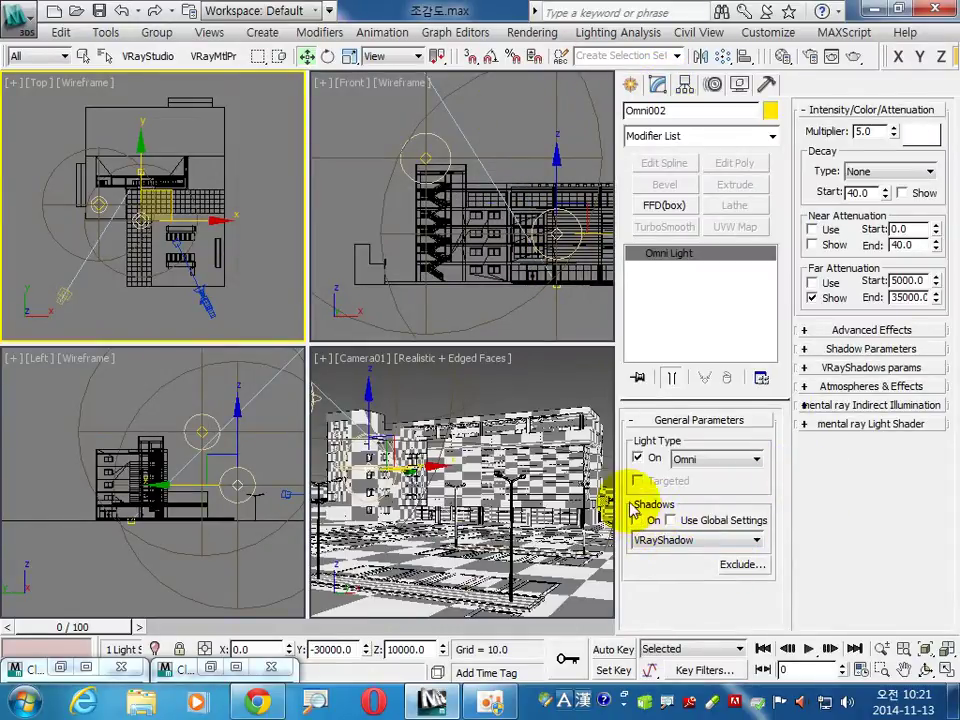
pyautogui.press('Return')
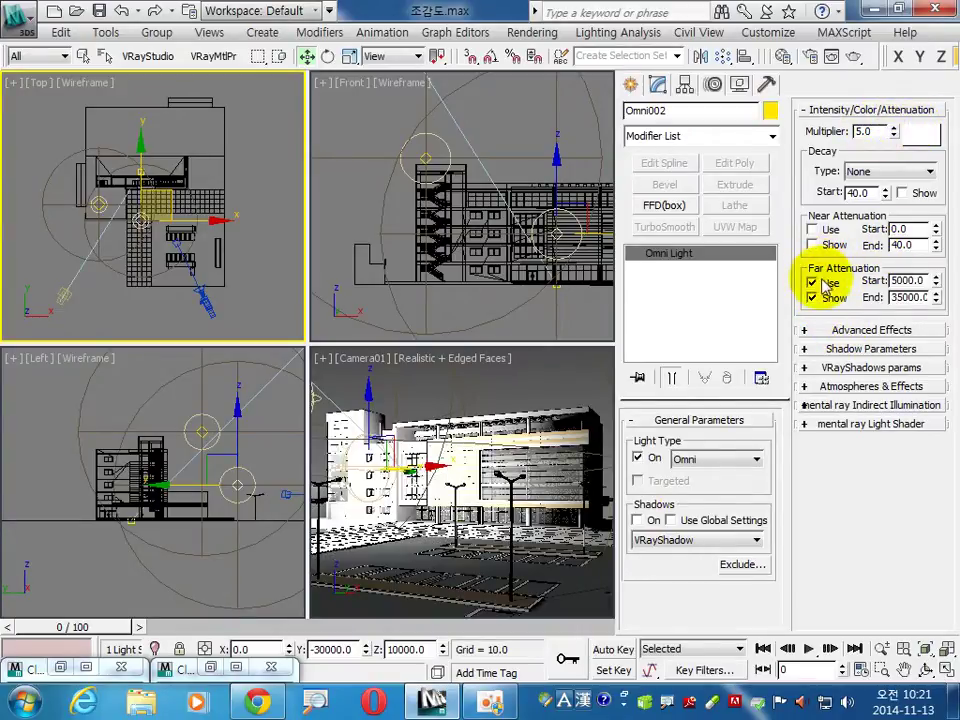
pyautogui.doubleClick(906, 281)
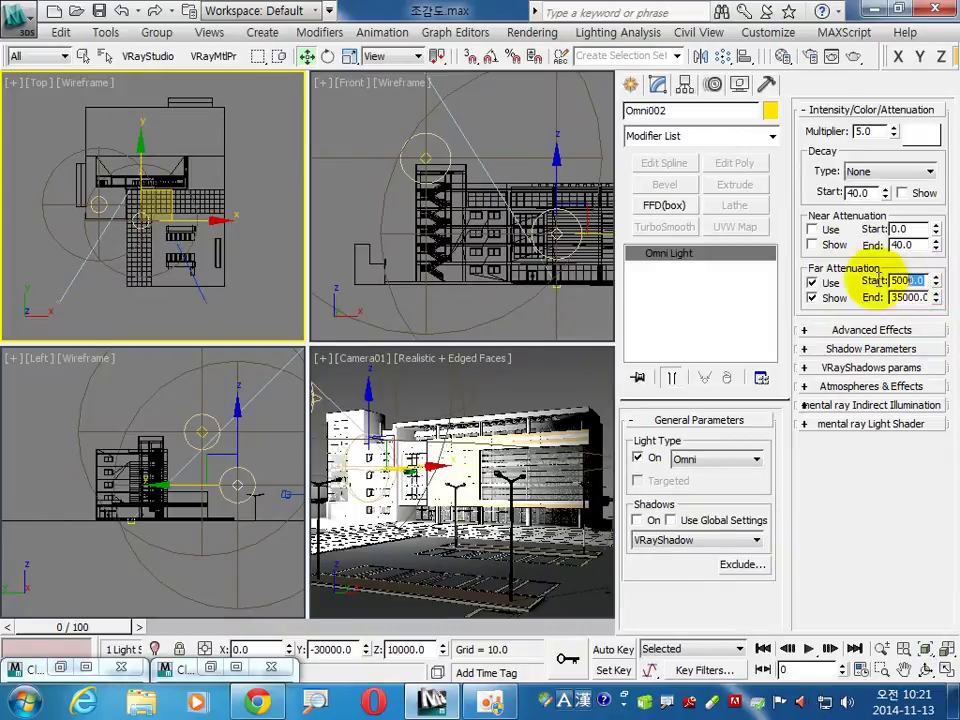
pyautogui.write('0')
pyautogui.press('Return')
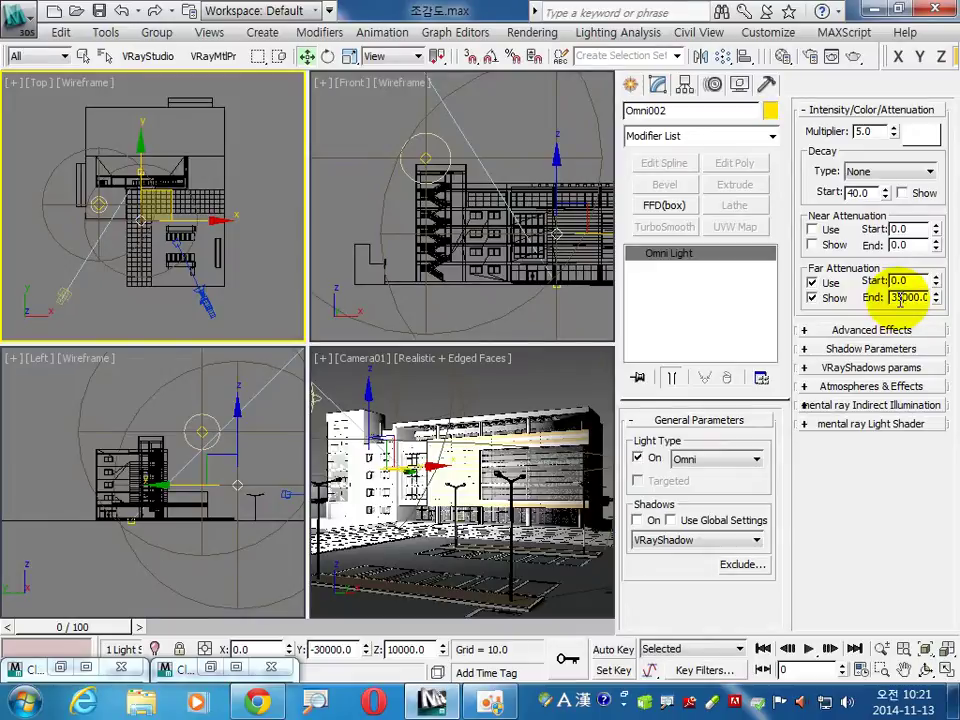
# Step: Set Omni002's far attenuation end to 35000.0 and make the camera view active
pyautogui.moveTo(900, 298); pyautogui.dragTo(787, 298)
pyautogui.press('BackSpace')
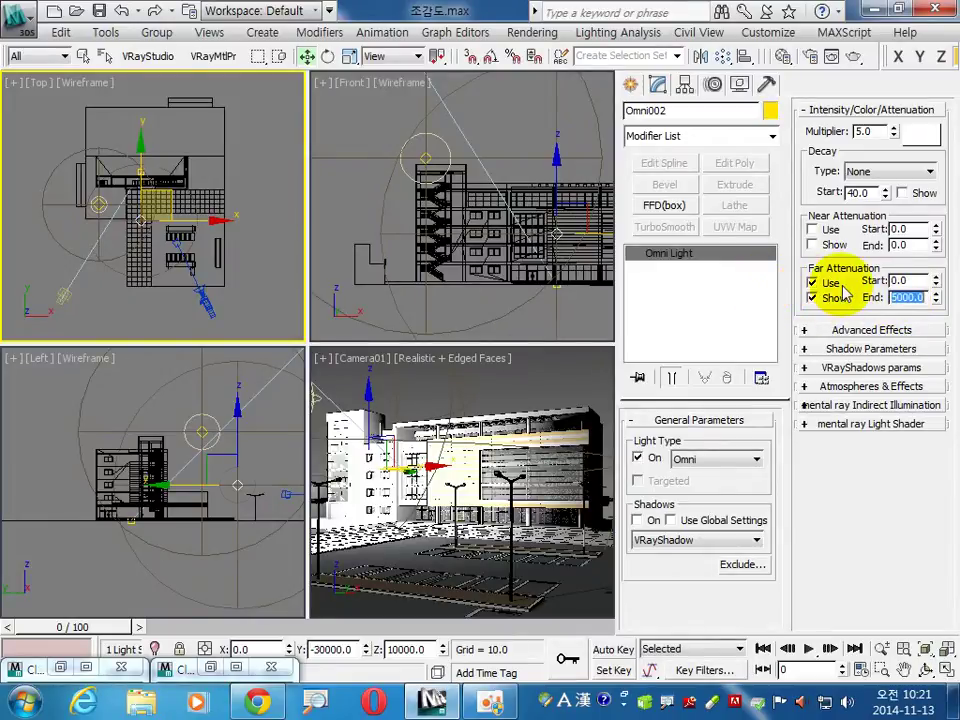
pyautogui.press('Return')
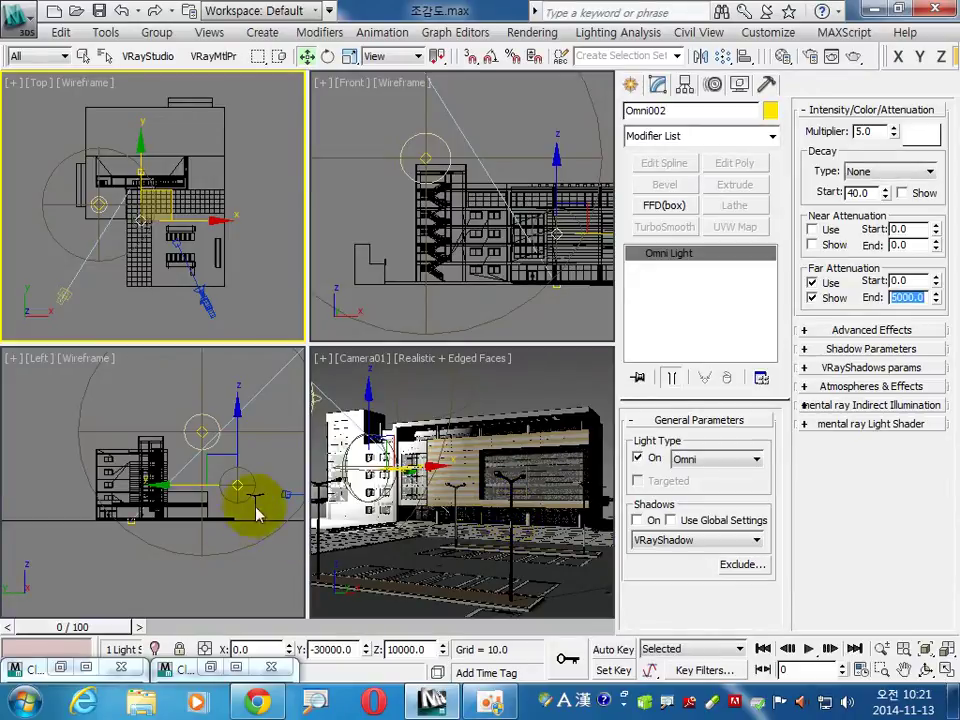
pyautogui.moveTo(268, 519); pyautogui.dragTo(225, 521, button='middle')
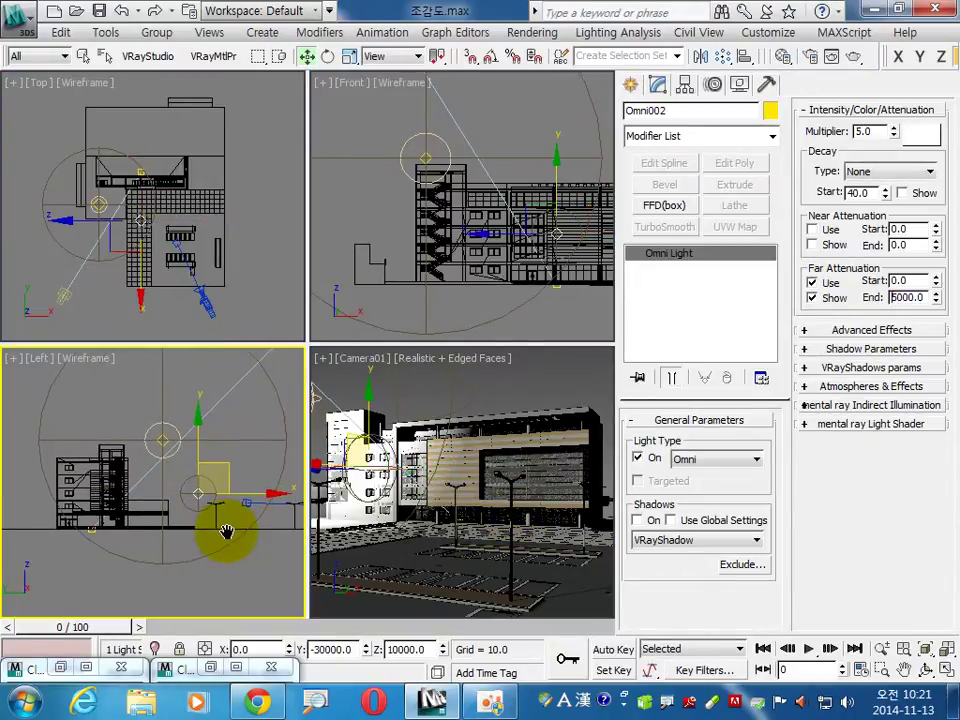
pyautogui.doubleClick(905, 281)
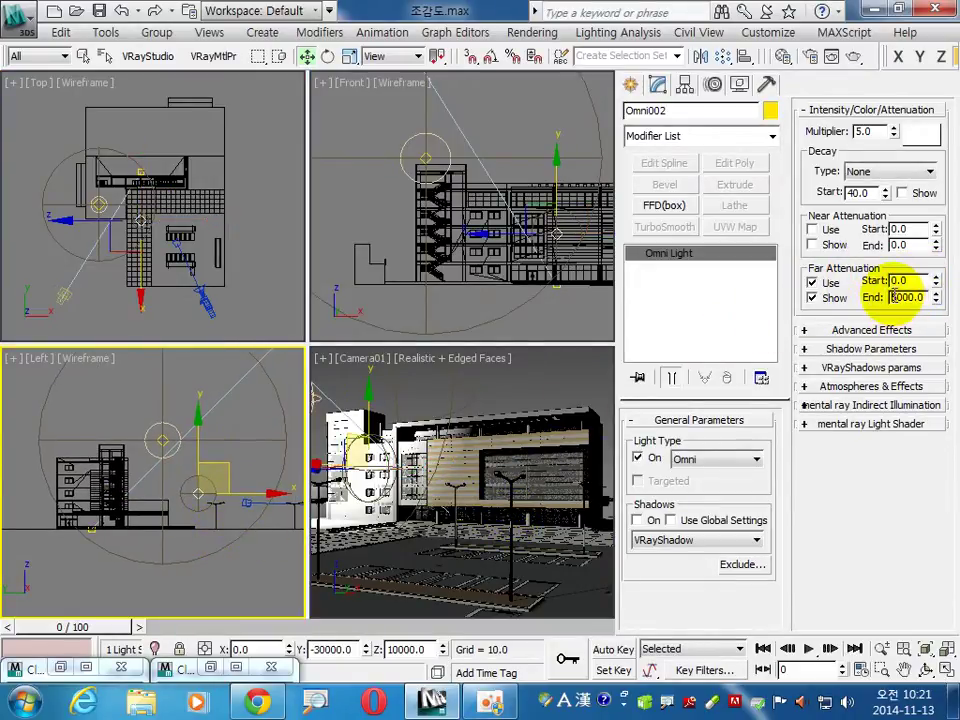
pyautogui.write('35000')
pyautogui.press('Return')
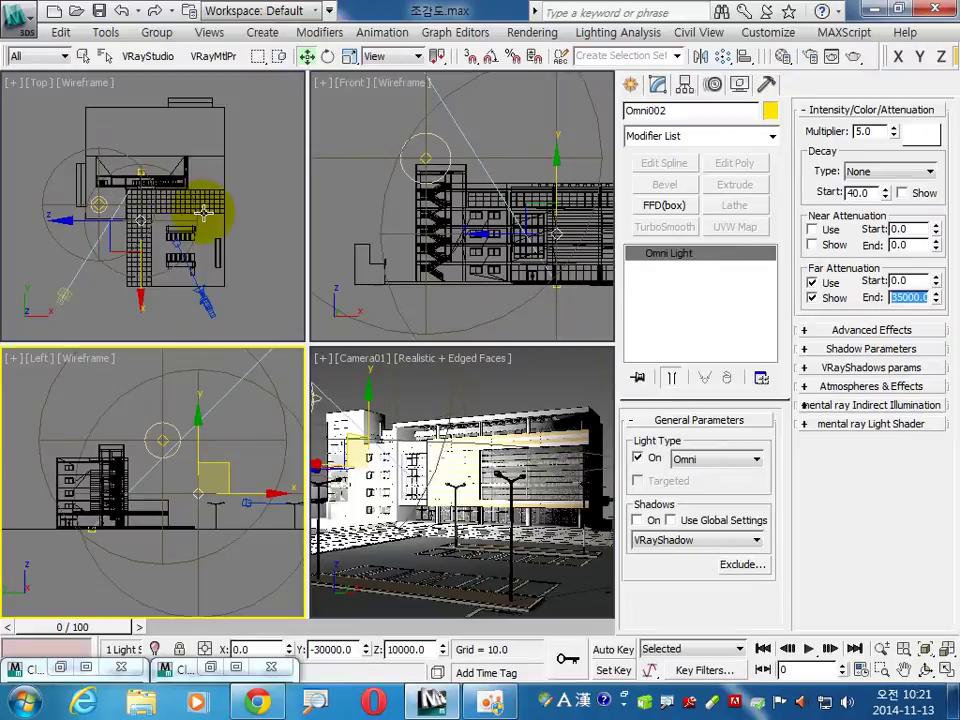
pyautogui.scroll(3, 200, 215)
pyautogui.scroll(2, 204, 218)
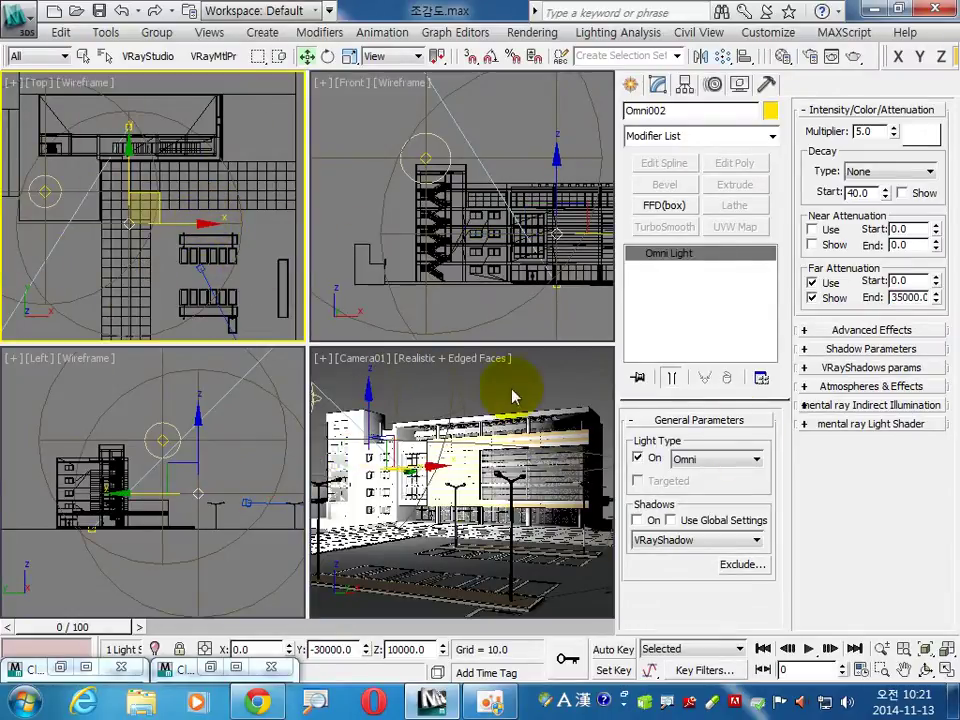
pyautogui.rightClick(543, 388)
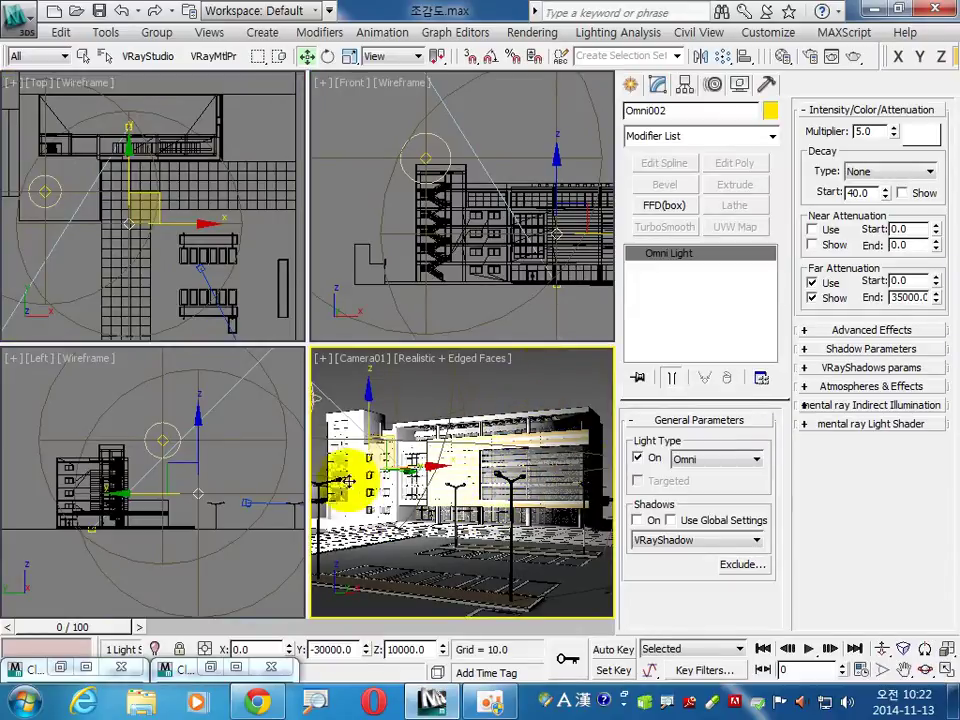
# Step: Make Omni002 include only the glass object 유리02, then bring up the Chrome reference render
pyautogui.click(741, 565)
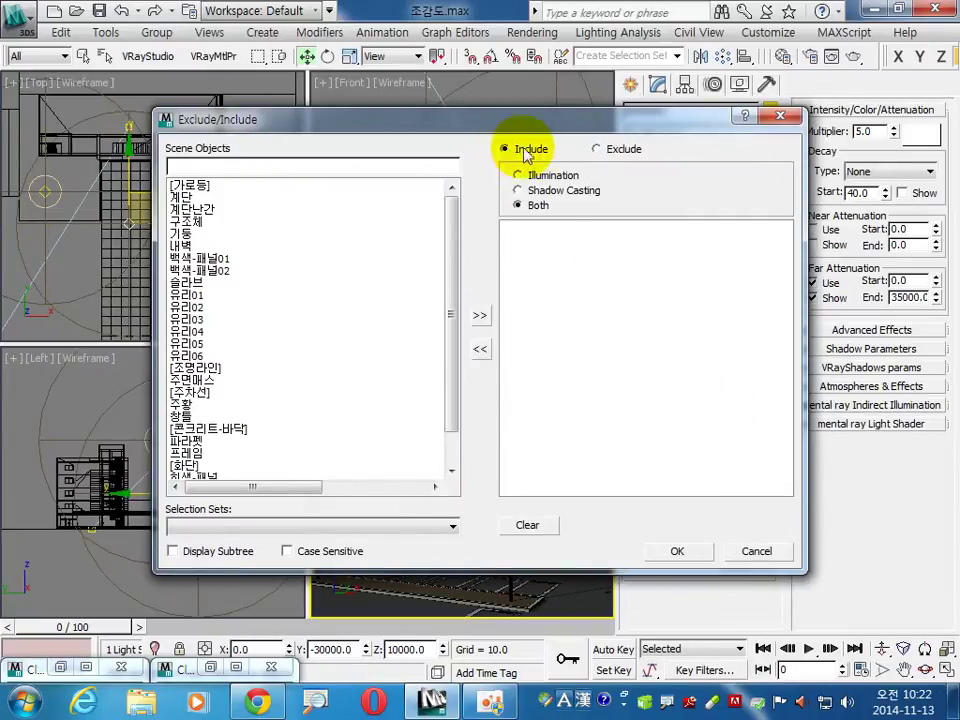
pyautogui.click(215, 307)
pyautogui.click(480, 315)
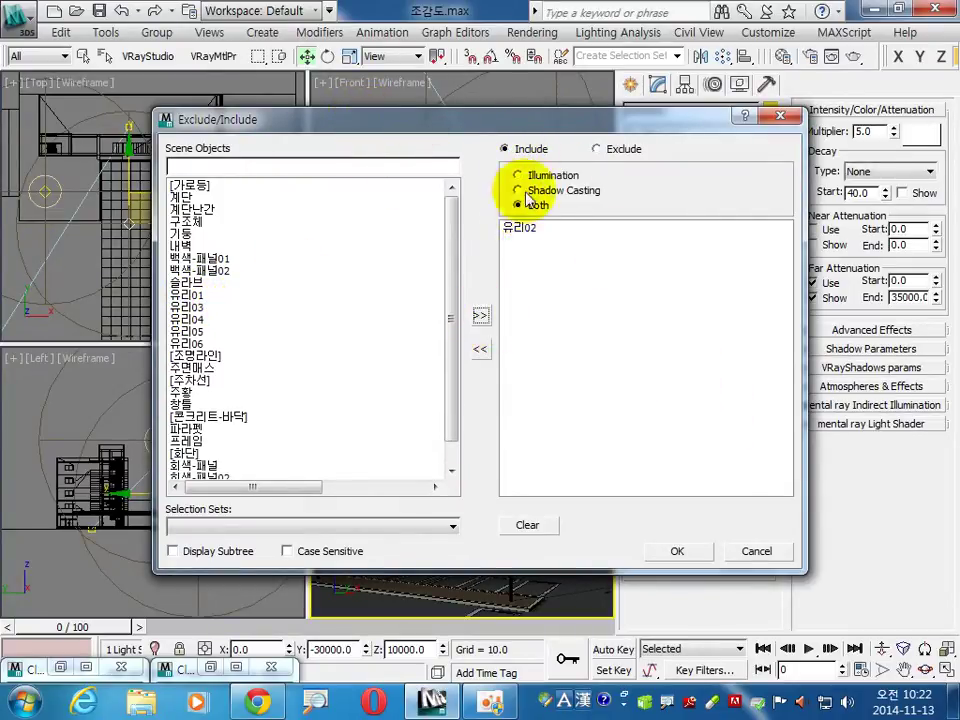
pyautogui.click(678, 553)
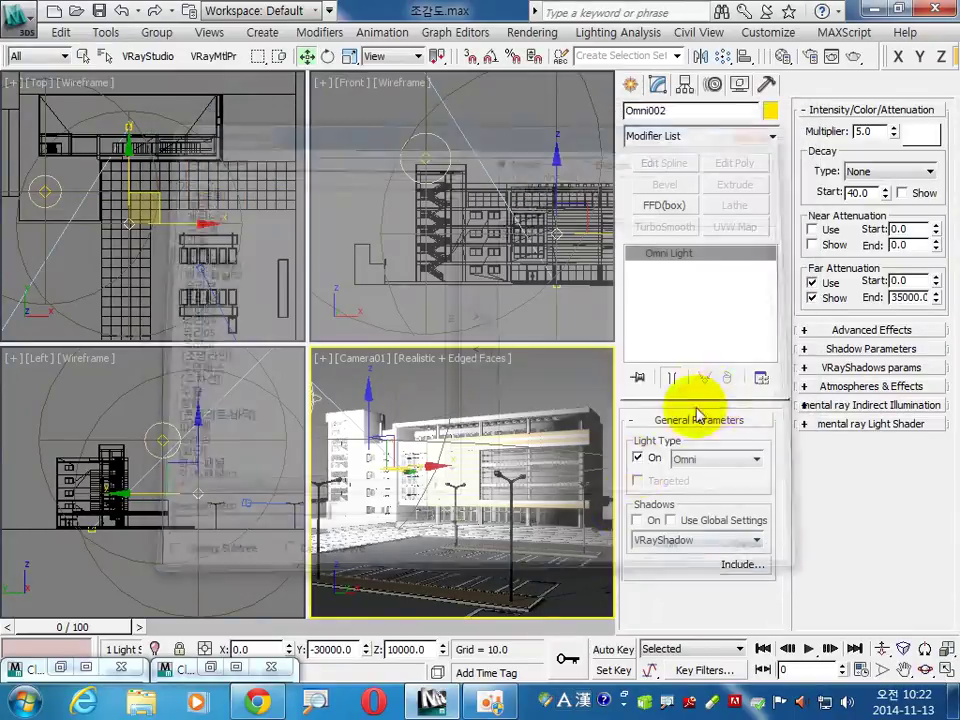
pyautogui.click(285, 700)
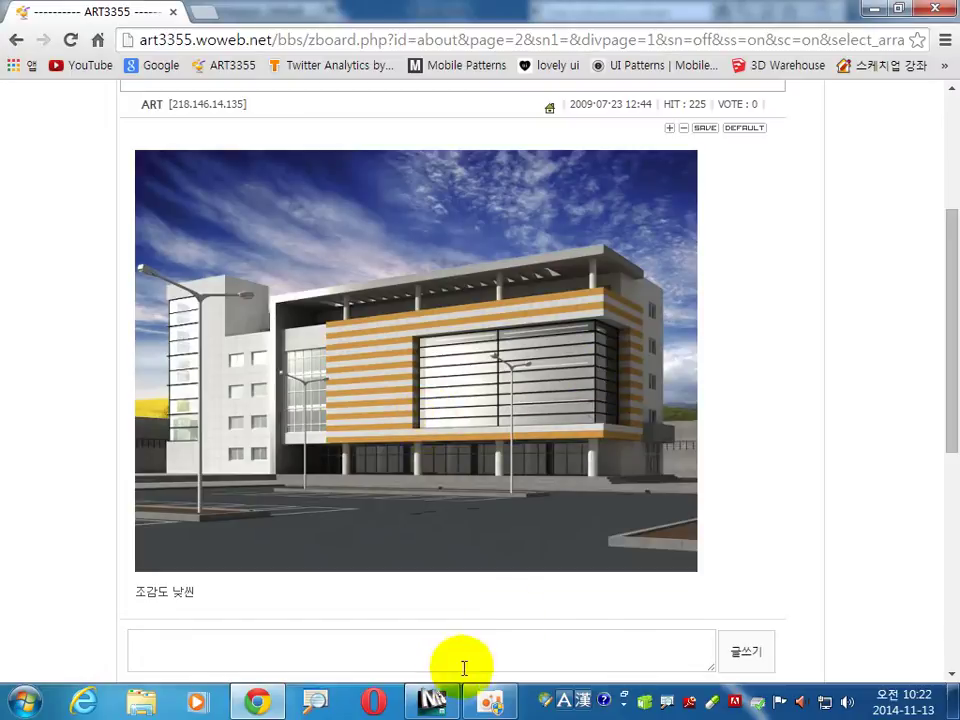
# Step: Back in 3ds Max, run a Camera01 test render, cancel it and close the render window
pyautogui.click(432, 700)
pyautogui.hotkey('shift', 'q')
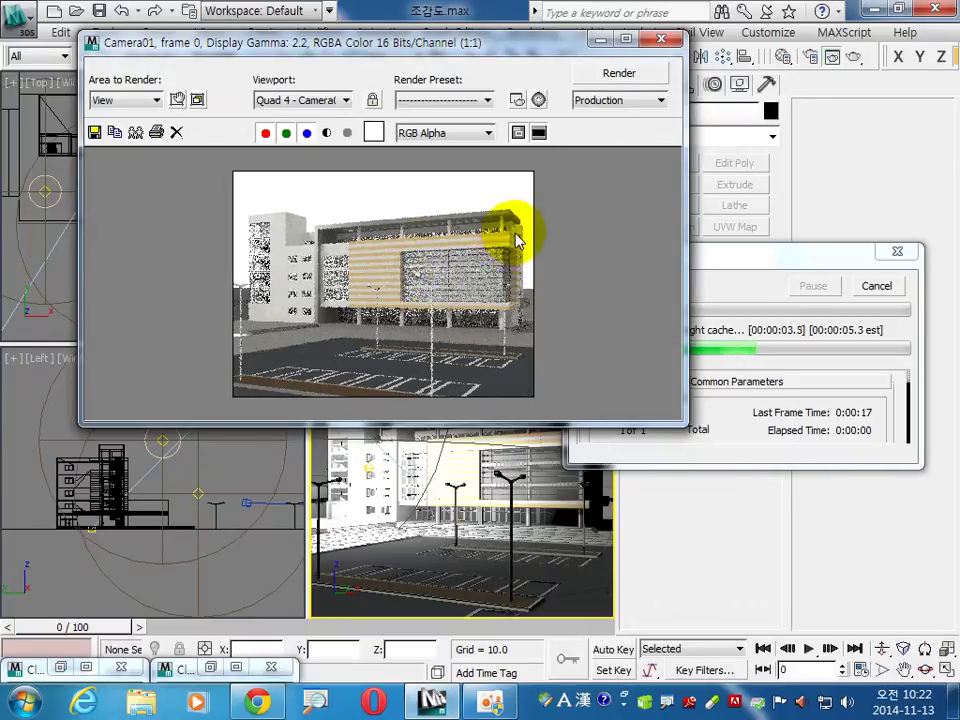
pyautogui.click(876, 286)
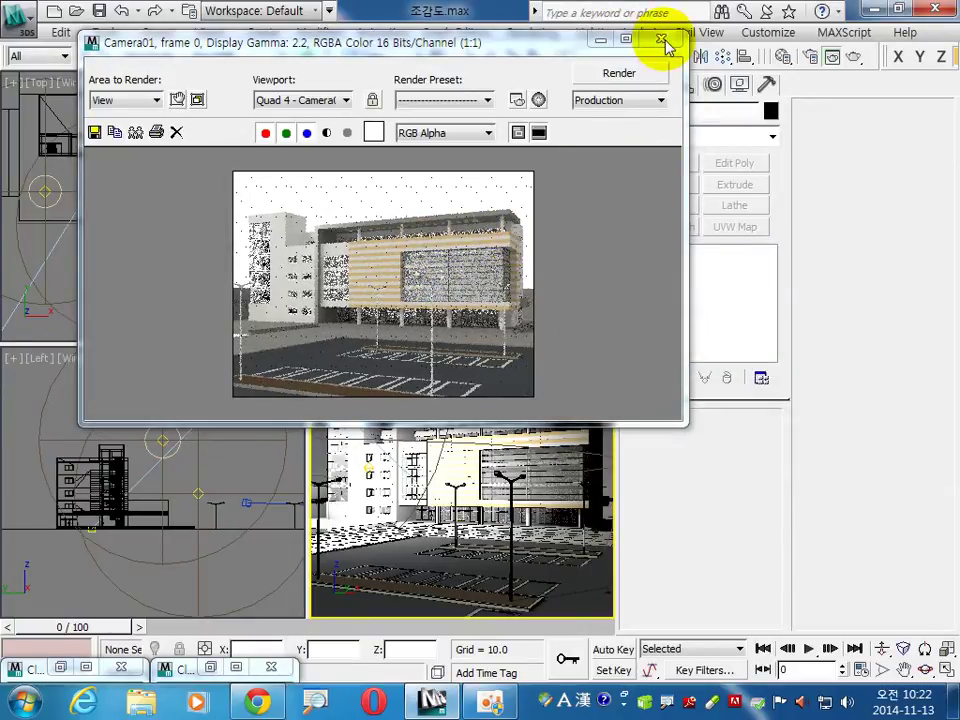
pyautogui.click(661, 38)
pyautogui.scroll(-3, 150, 290)
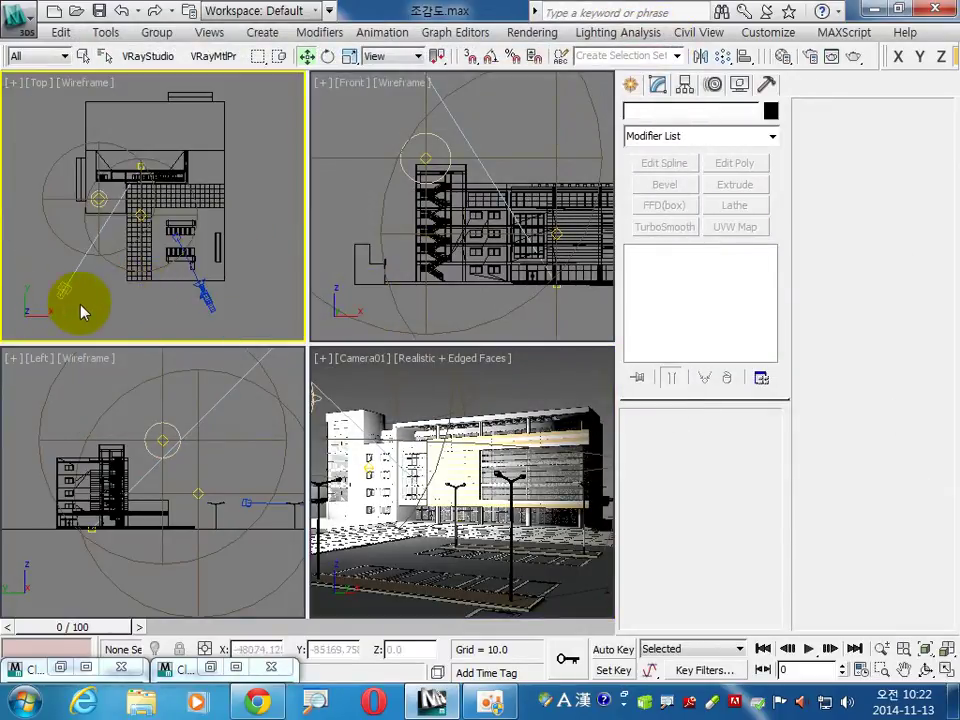
pyautogui.click(69, 289)
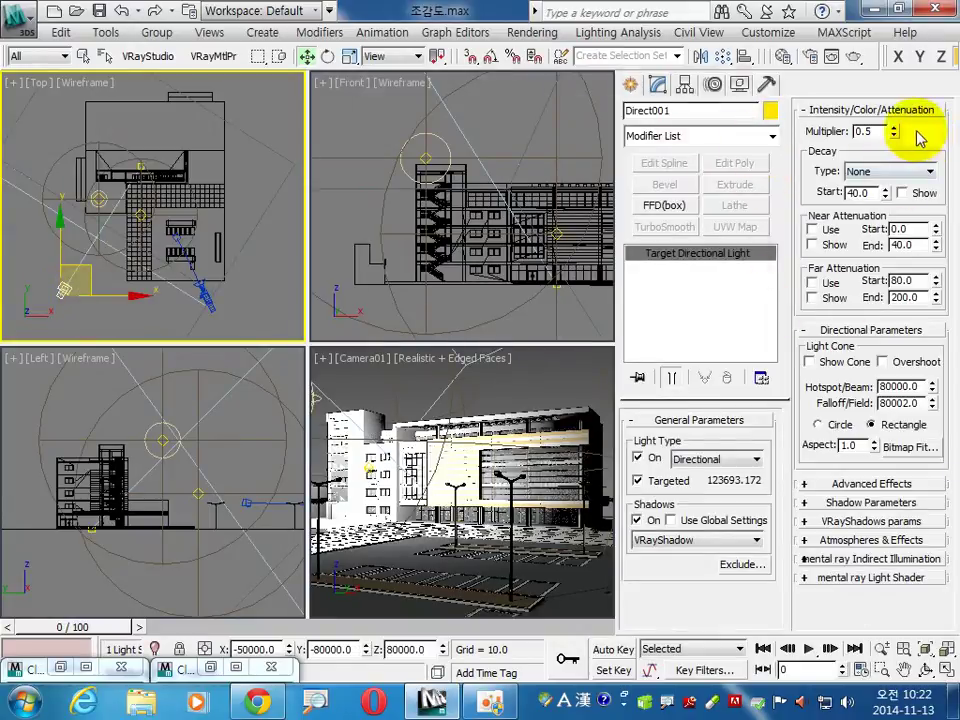
# Step: Confirm the sun Direct001's pale warm-white colour, re-render Camera01, and switch to the Chrome photo
pyautogui.click(924, 133)
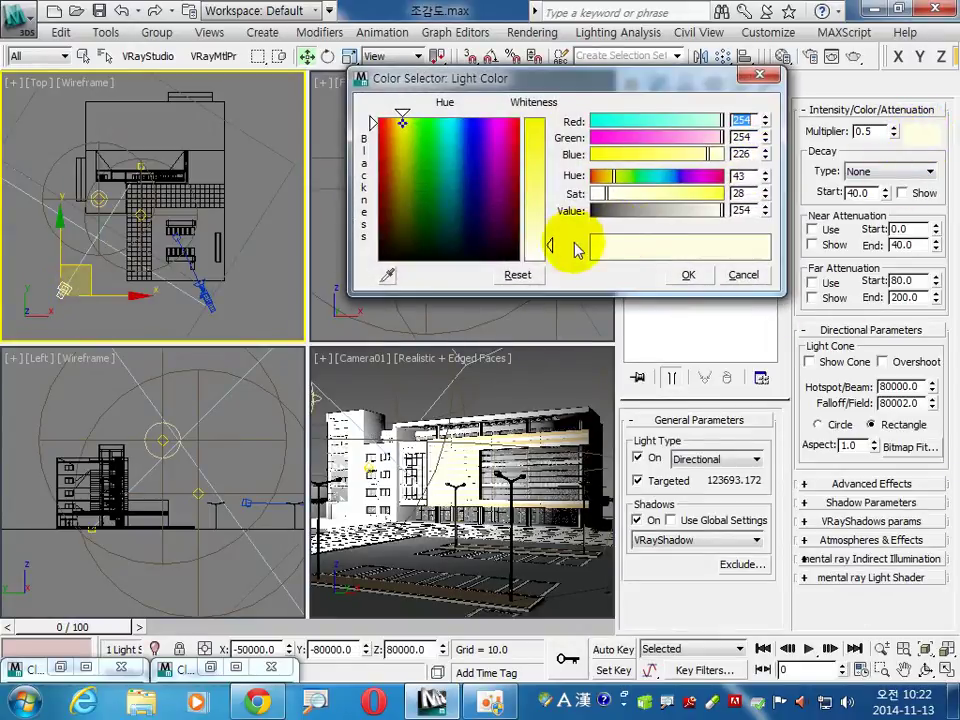
pyautogui.click(686, 274)
pyautogui.click(557, 379)
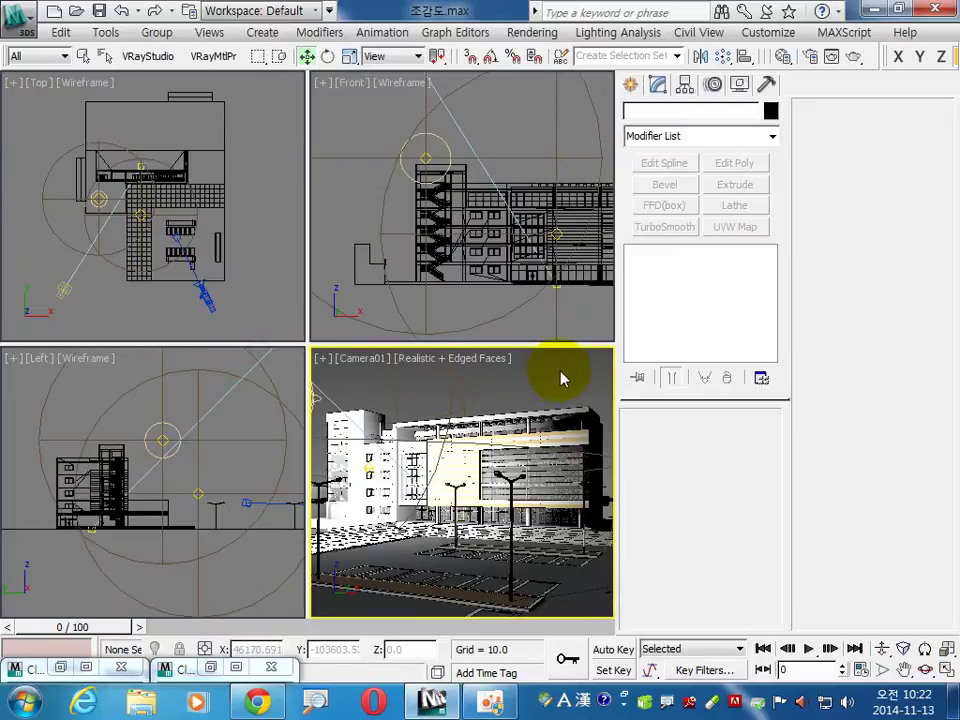
pyautogui.hotkey('shift', 'q')
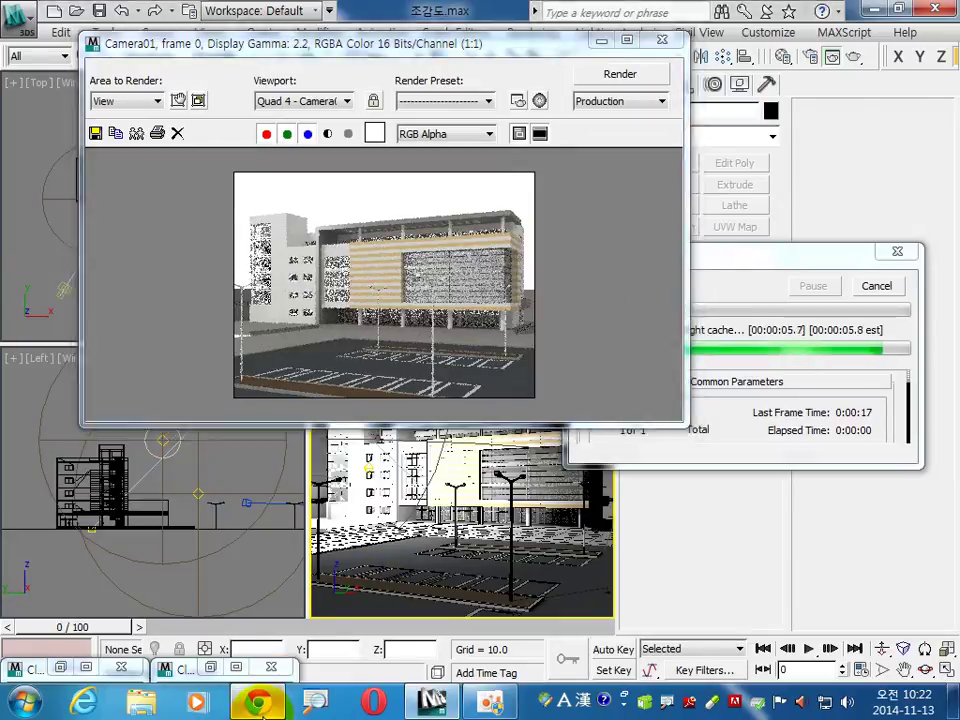
pyautogui.hotkey('alt', 'Tab')
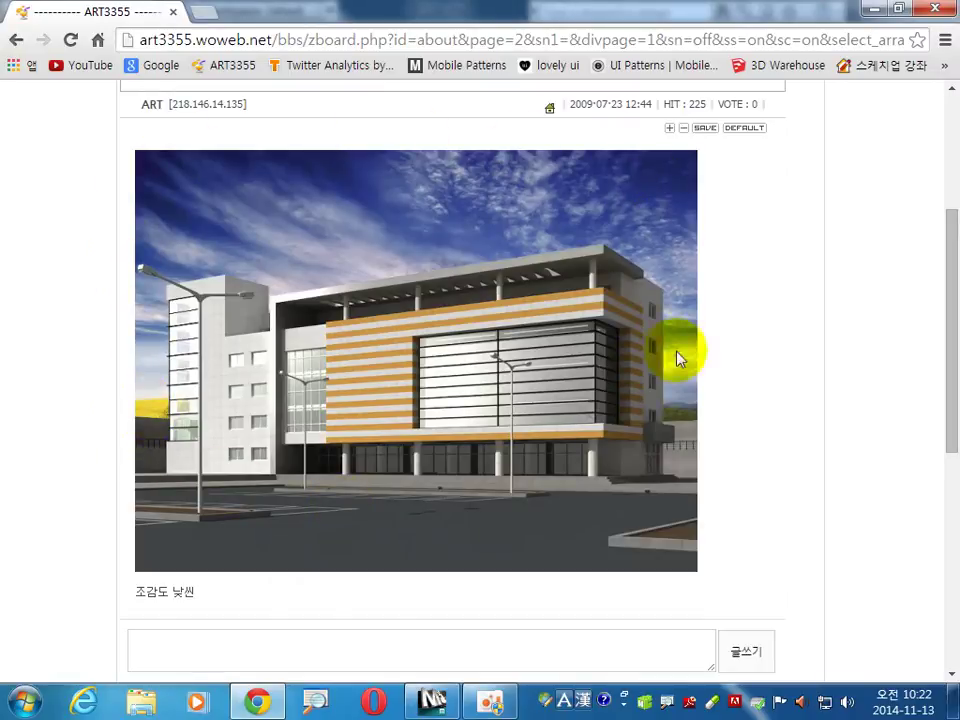
# Step: Restore the two cloned earlier renders and arrange them beside the finished Camera01 render
pyautogui.click(430, 697)
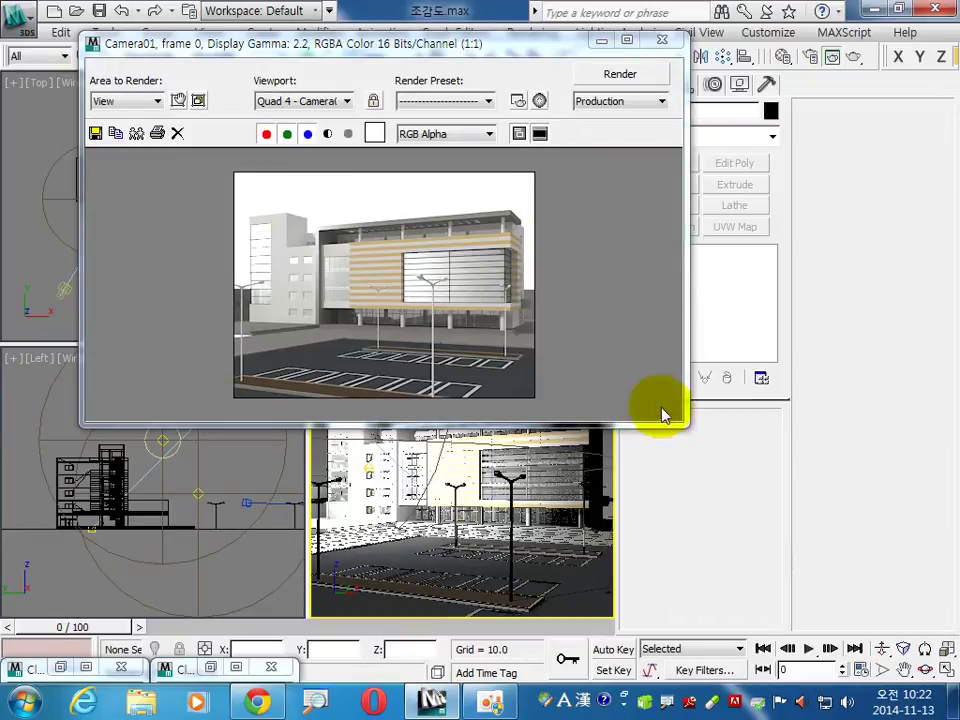
pyautogui.click(213, 674)
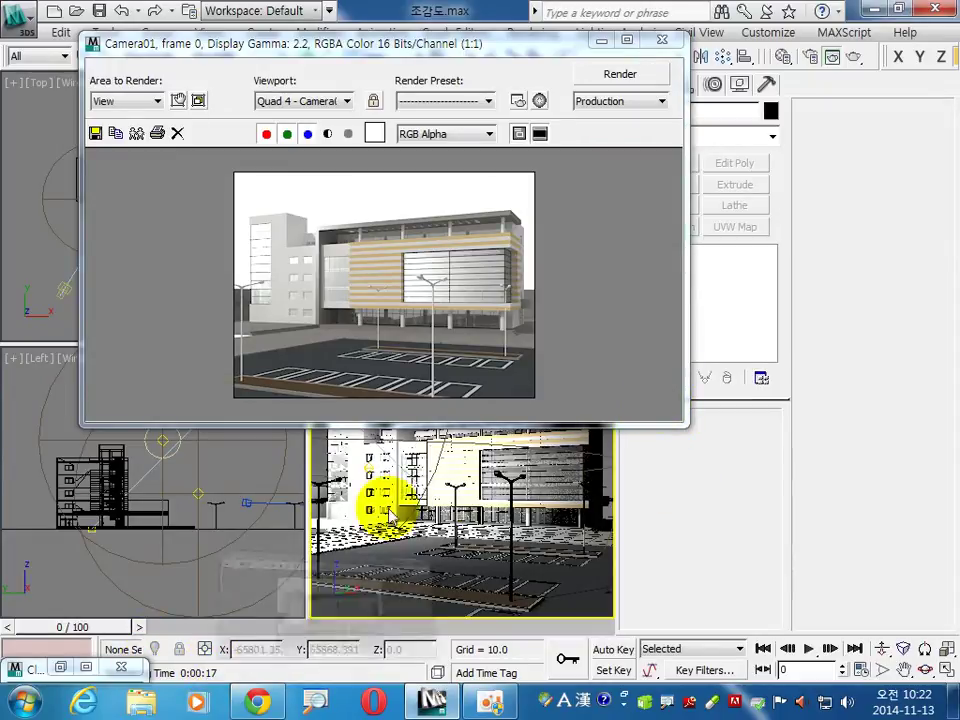
pyautogui.moveTo(606, 349)
pyautogui.mouseDown()
pyautogui.moveTo(583, 290)
pyautogui.moveTo(595, 308)
pyautogui.mouseUp()
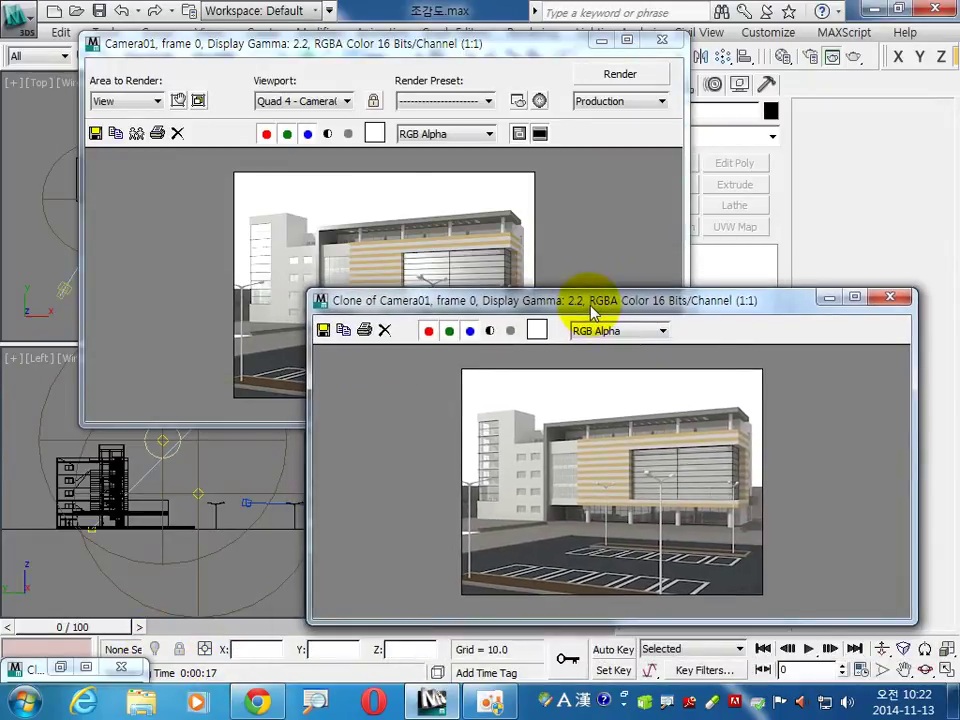
pyautogui.click(60, 667)
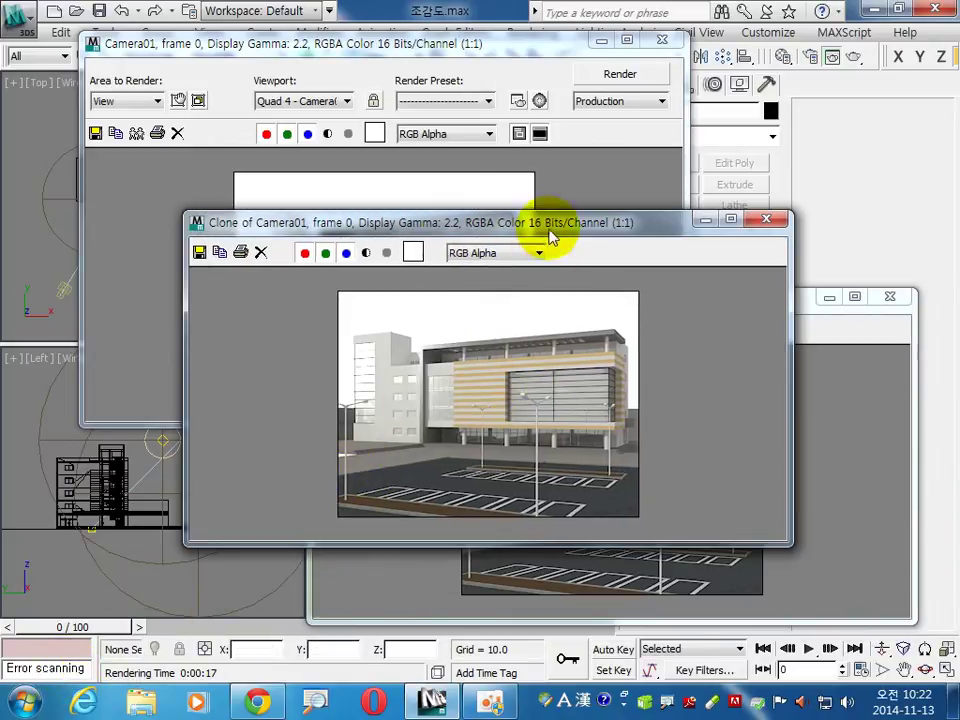
pyautogui.moveTo(546, 252); pyautogui.dragTo(542, 279)
pyautogui.moveTo(692, 305)
pyautogui.mouseDown()
pyautogui.moveTo(686, 152)
pyautogui.moveTo(705, 150)
pyautogui.moveTo(731, 171)
pyautogui.moveTo(745, 307)
pyautogui.mouseUp()
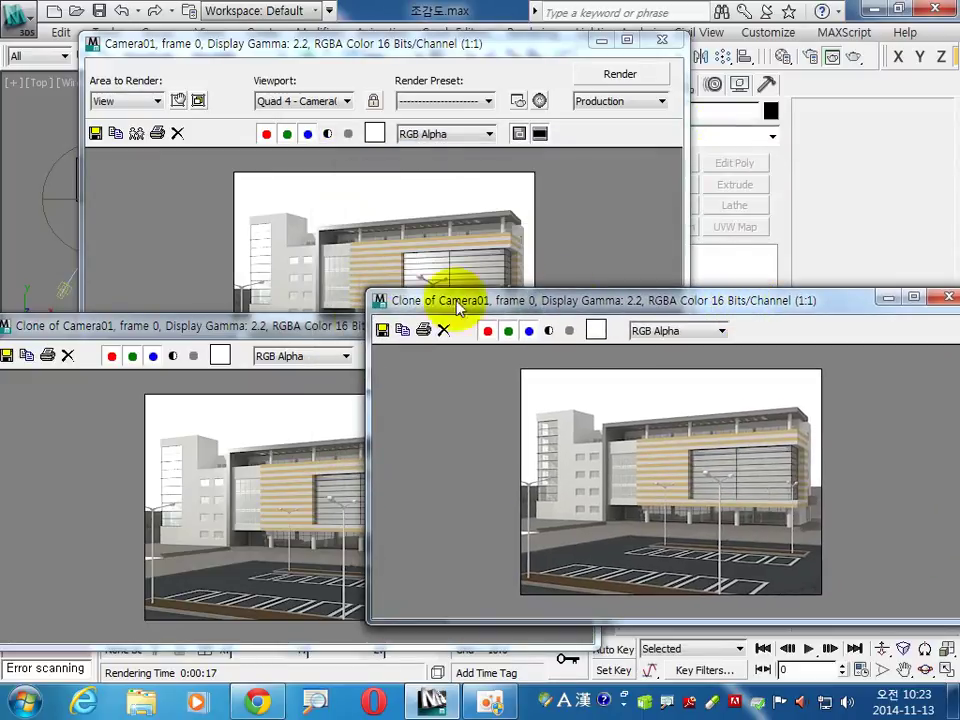
pyautogui.click(330, 340)
pyautogui.moveTo(369, 335)
pyautogui.mouseDown()
pyautogui.moveTo(482, 385)
pyautogui.moveTo(486, 361)
pyautogui.mouseUp()
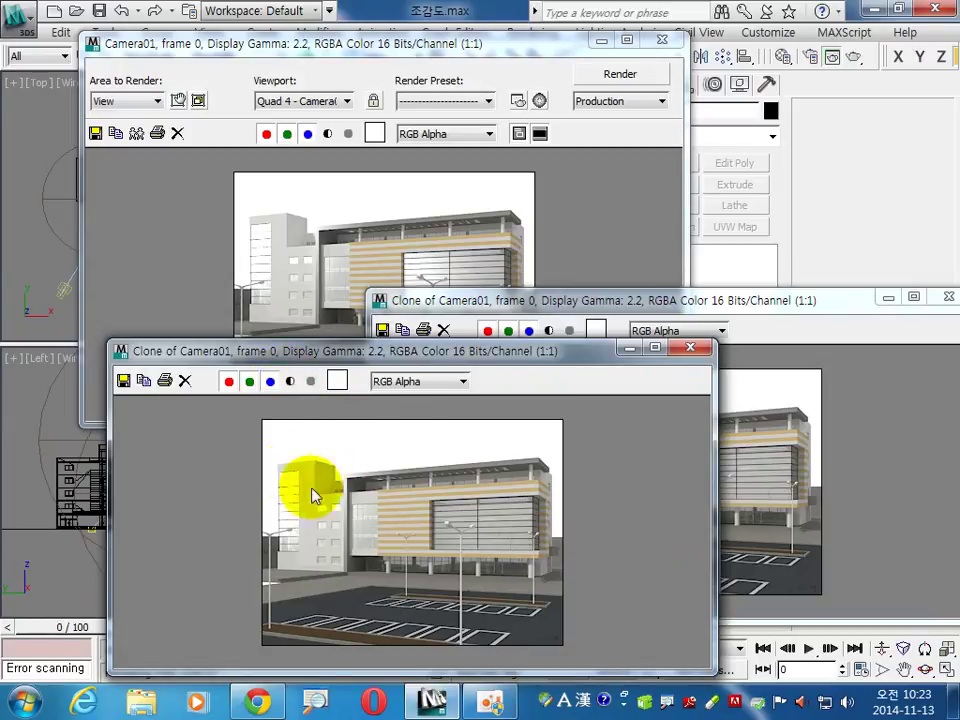
pyautogui.click(468, 55)
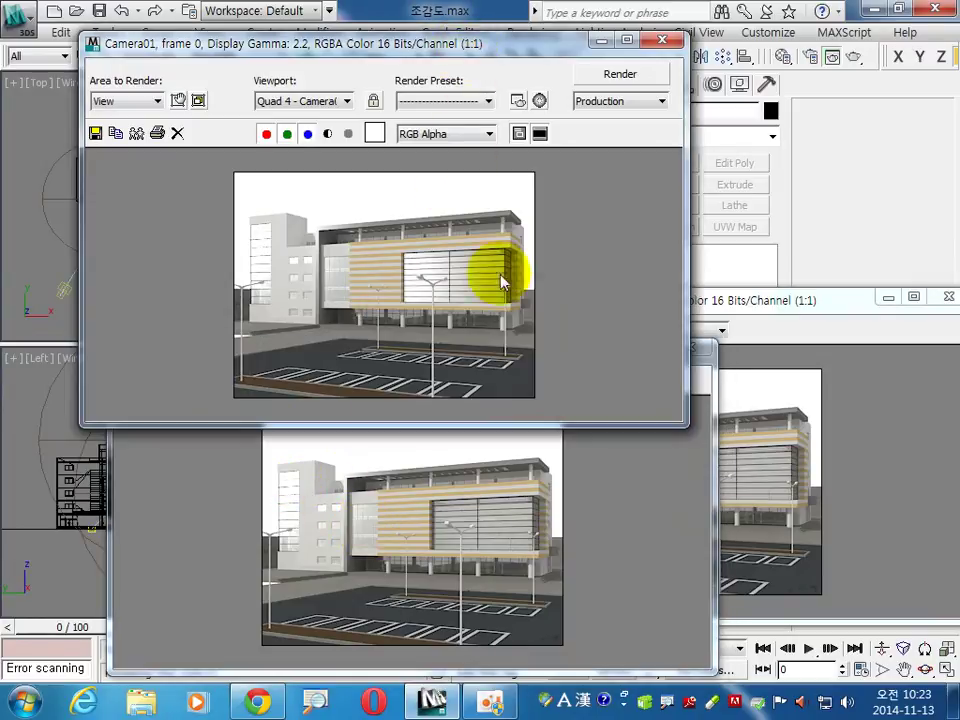